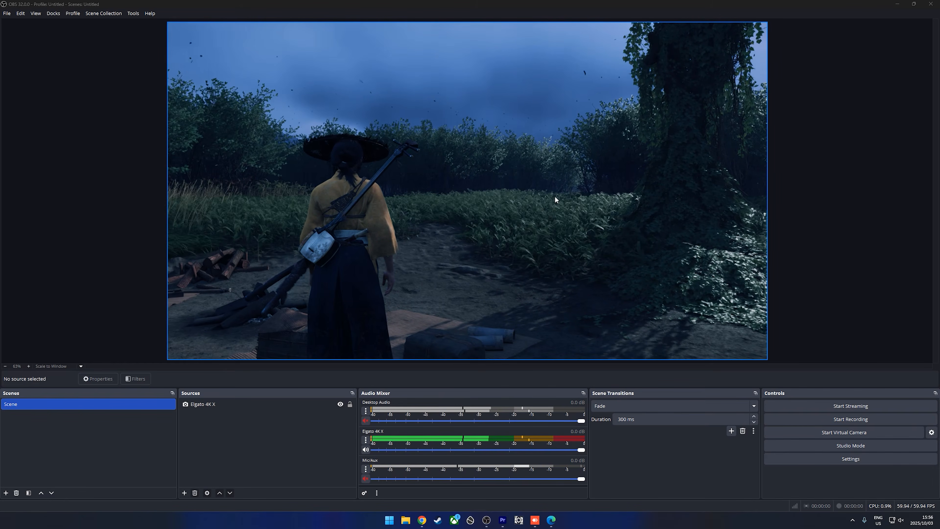
Select the Elgato 4K X capture source in the Sources dock
{"action": "left_click", "coordinate": [230, 405]}
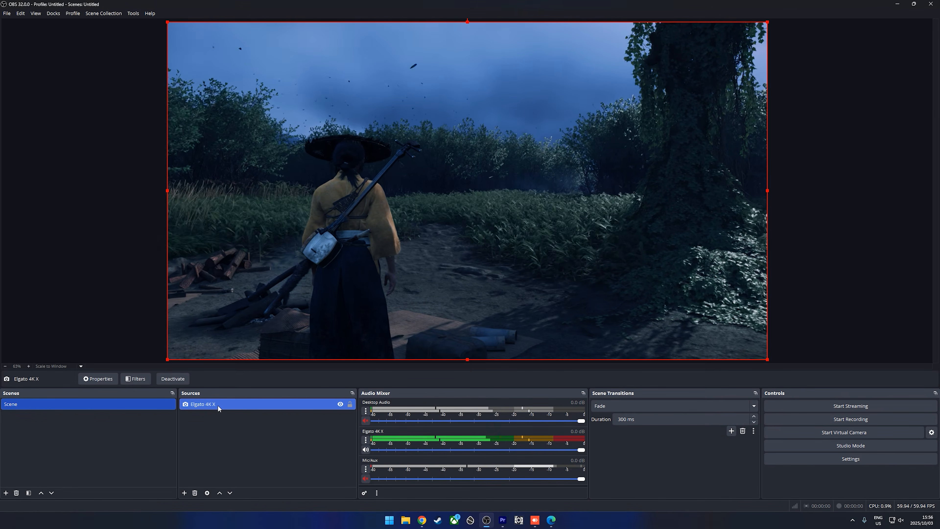
Open the Elgato 4K X properties and check its 1920x1080 capture resolution
{"action": "right_click", "coordinate": [237, 407]}
{"action": "left_click", "coordinate": [259, 399]}
{"action": "left_click_drag", "start_coordinate": [467, 146], "coordinate": [467, 80]}
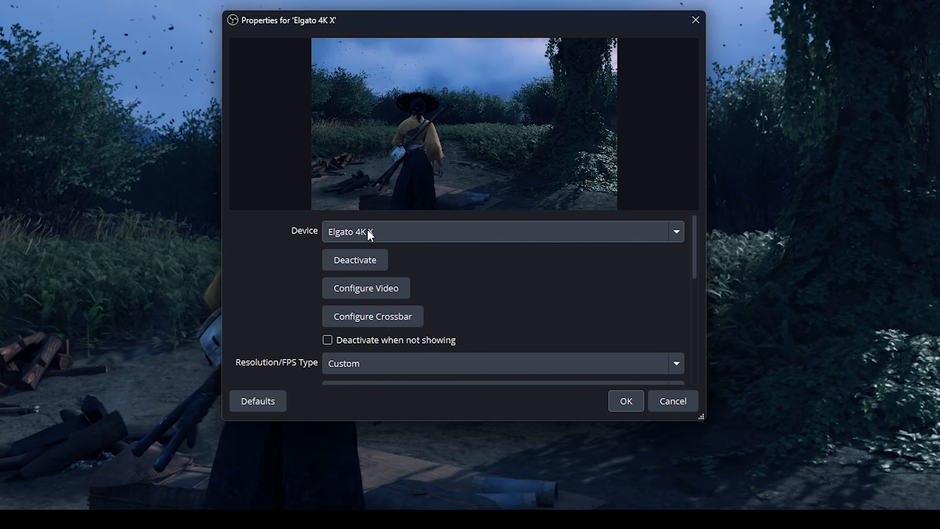
{"action": "scroll", "coordinate": [698, 254], "scroll_direction": "down", "scroll_amount": 1}
{"action": "left_click_drag", "start_coordinate": [698, 255], "coordinate": [695, 244]}
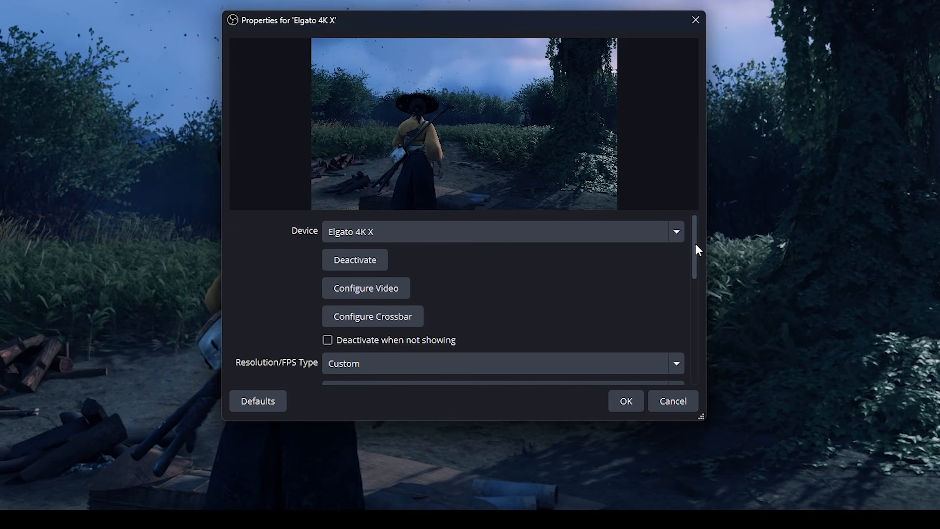
{"action": "left_click_drag", "start_coordinate": [696, 244], "coordinate": [695, 282]}
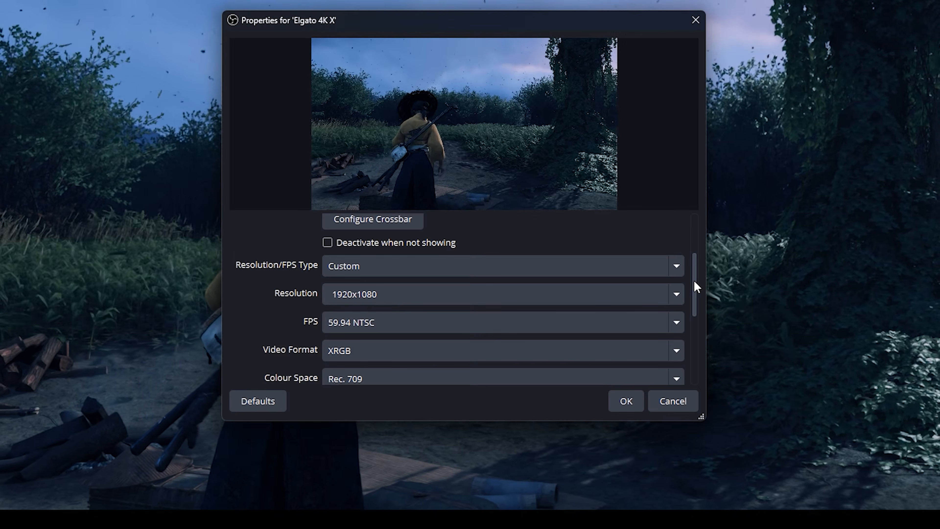
{"action": "left_click_drag", "start_coordinate": [694, 281], "coordinate": [694, 290]}
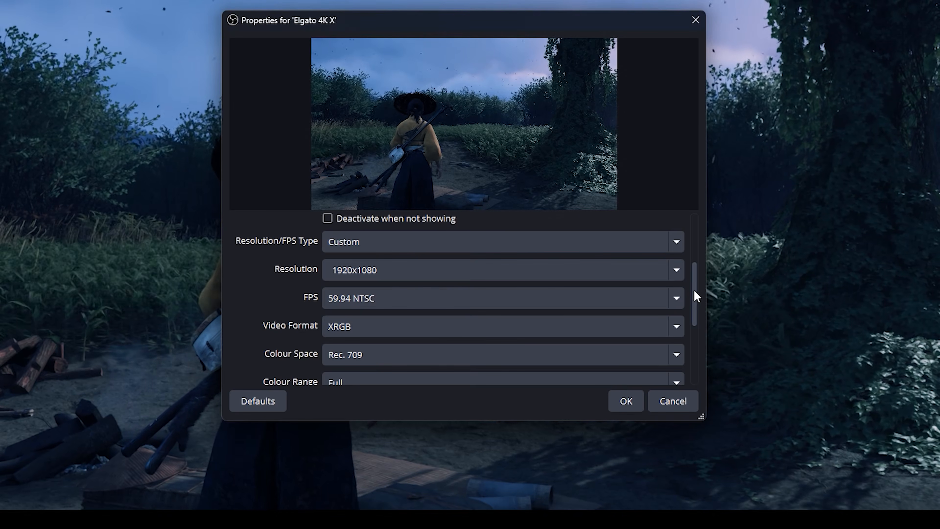
{"action": "left_click", "coordinate": [427, 268]}
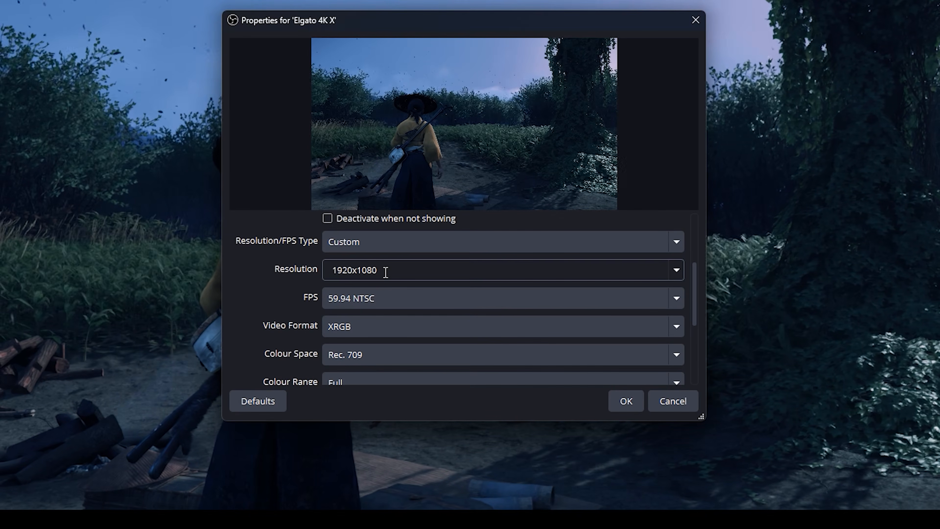
Review the 59.94 NTSC, XRGB, Rec. 709 and Full range format settings further down
{"action": "scroll", "coordinate": [686, 319], "scroll_direction": "down", "scroll_amount": 1}
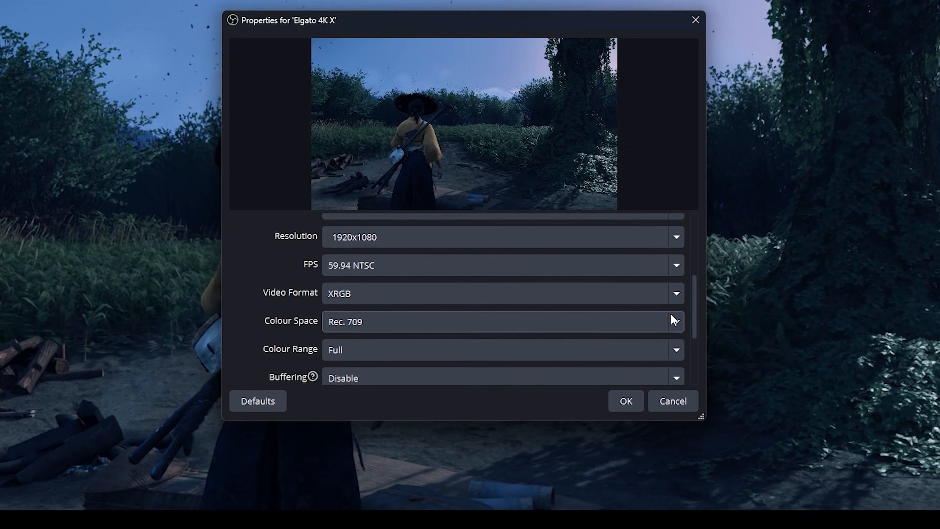
{"action": "scroll", "coordinate": [694, 302], "scroll_direction": "down", "scroll_amount": 1}
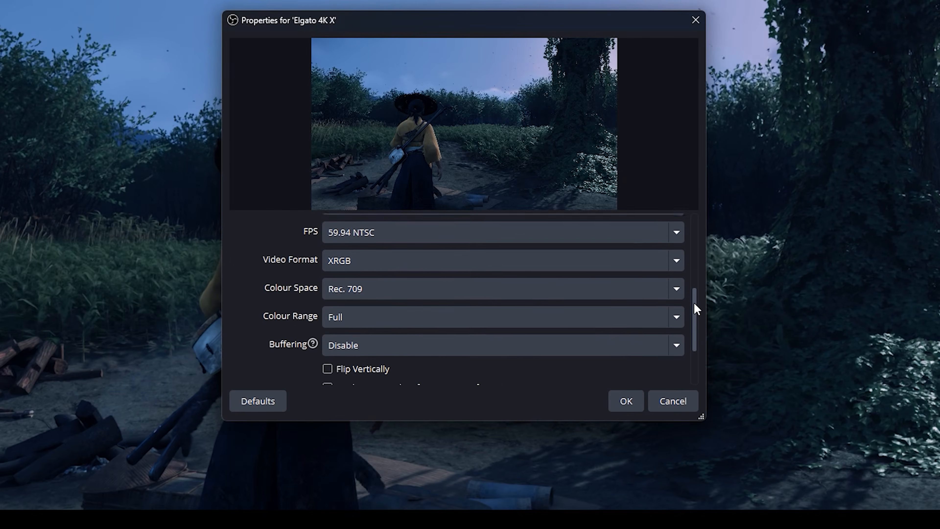
{"action": "scroll", "coordinate": [694, 302], "scroll_direction": "down", "scroll_amount": 1}
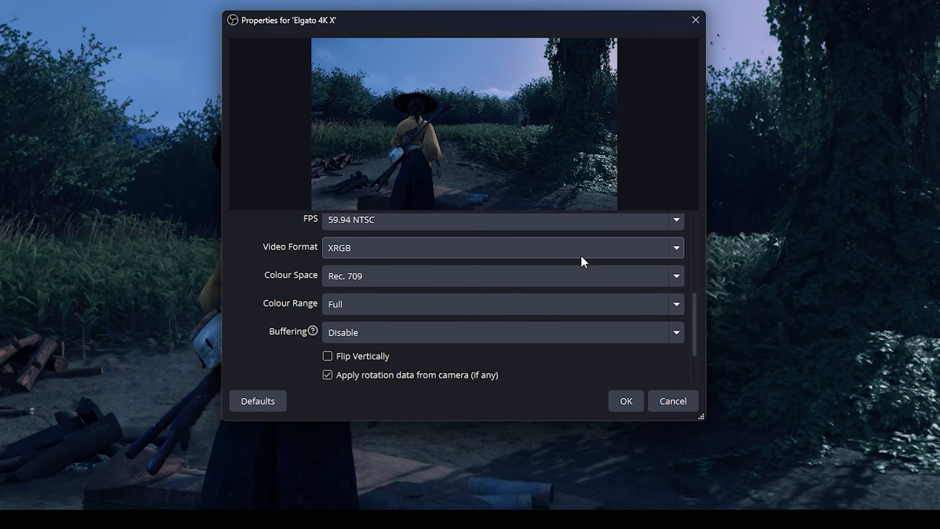
{"action": "scroll", "coordinate": [697, 313], "scroll_direction": "down", "scroll_amount": 1}
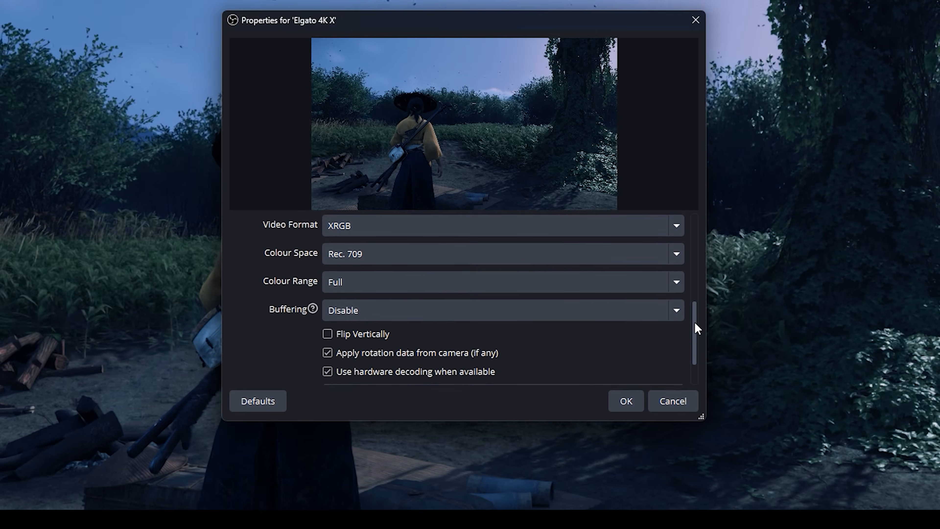
{"action": "scroll", "coordinate": [698, 327], "scroll_direction": "down", "scroll_amount": 1}
{"action": "scroll", "coordinate": [697, 346], "scroll_direction": "down", "scroll_amount": 1}
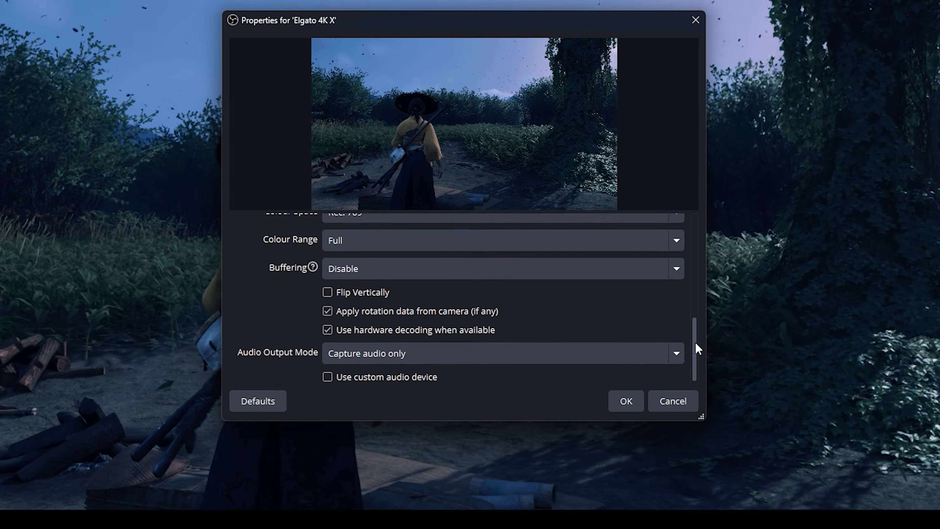
{"action": "left_click_drag", "start_coordinate": [696, 350], "coordinate": [700, 218]}
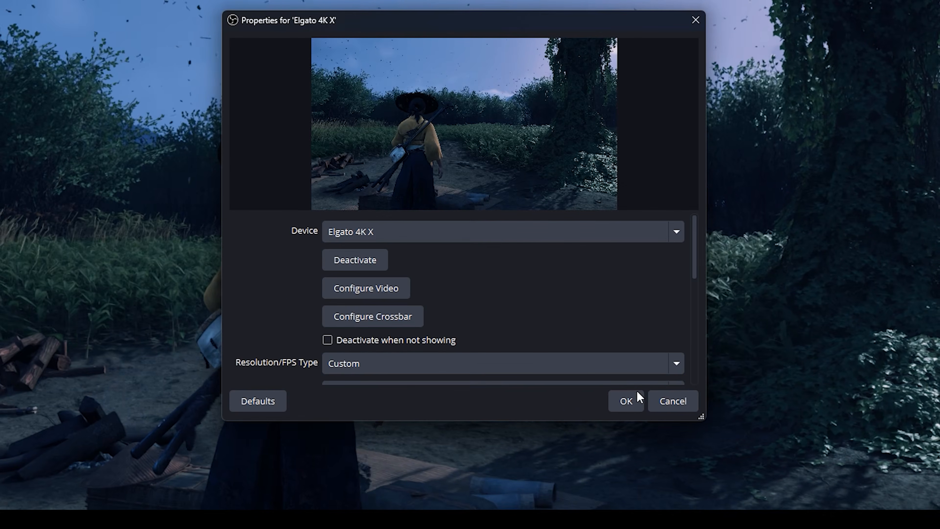
Close the capture properties and confirm Lossless rate control in the NVENC HEVC recording settings
{"action": "left_click", "coordinate": [625, 400]}
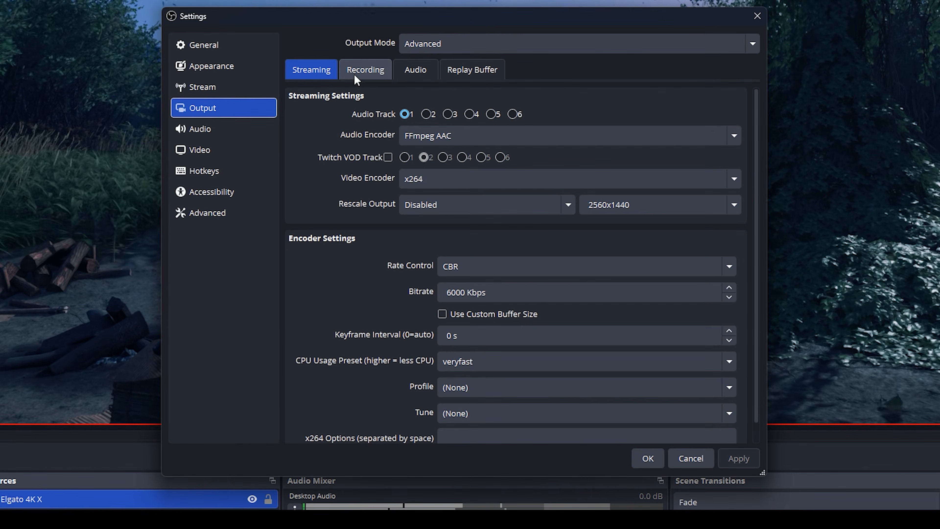
{"action": "left_click", "coordinate": [378, 71]}
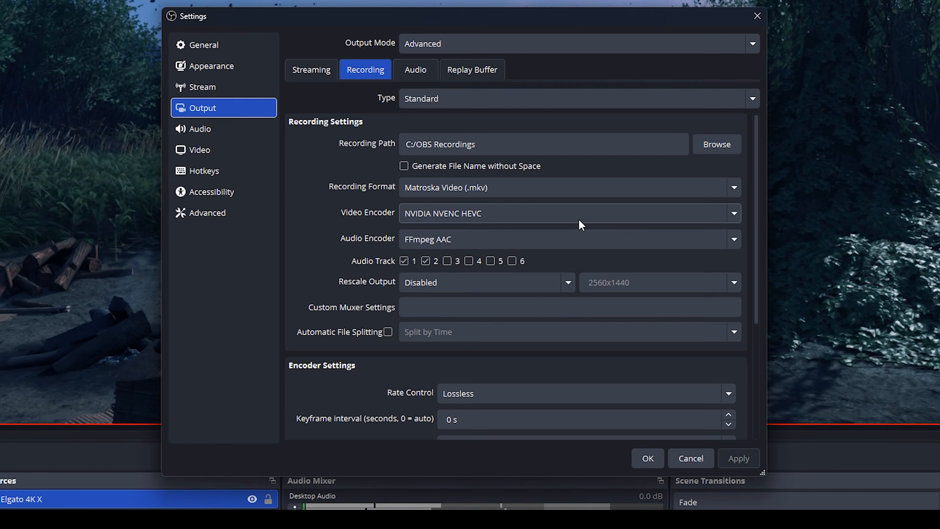
{"action": "scroll", "coordinate": [755, 266], "scroll_direction": "down", "scroll_amount": 4}
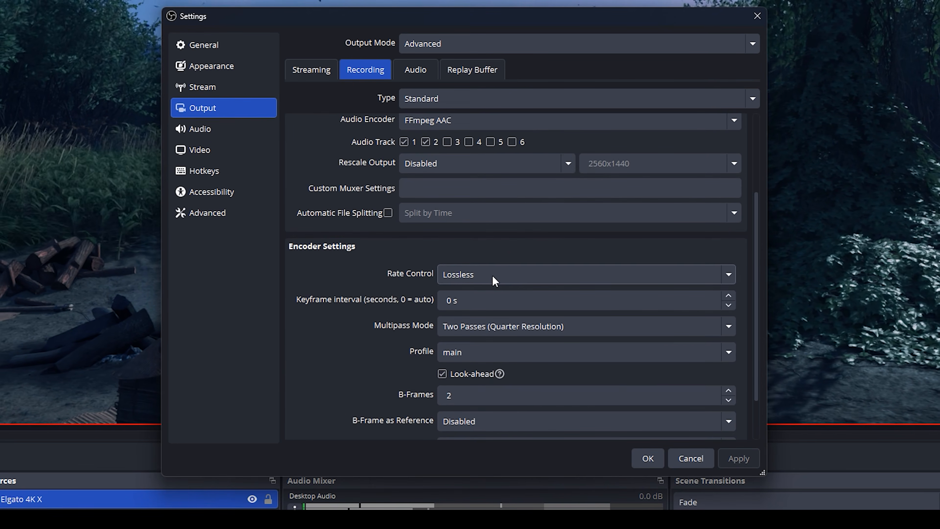
{"action": "left_click", "coordinate": [495, 281]}
{"action": "left_click", "coordinate": [494, 367]}
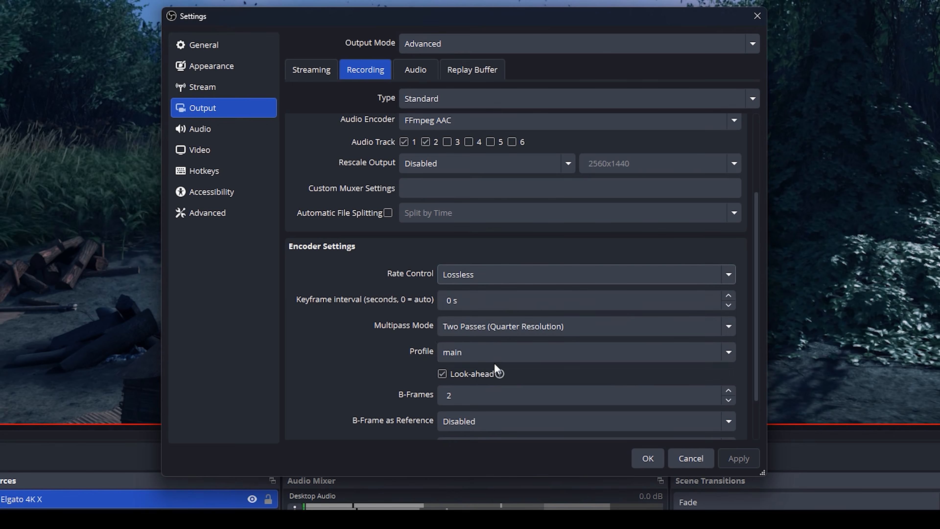
{"action": "scroll", "coordinate": [759, 282], "scroll_direction": "up", "scroll_amount": 4}
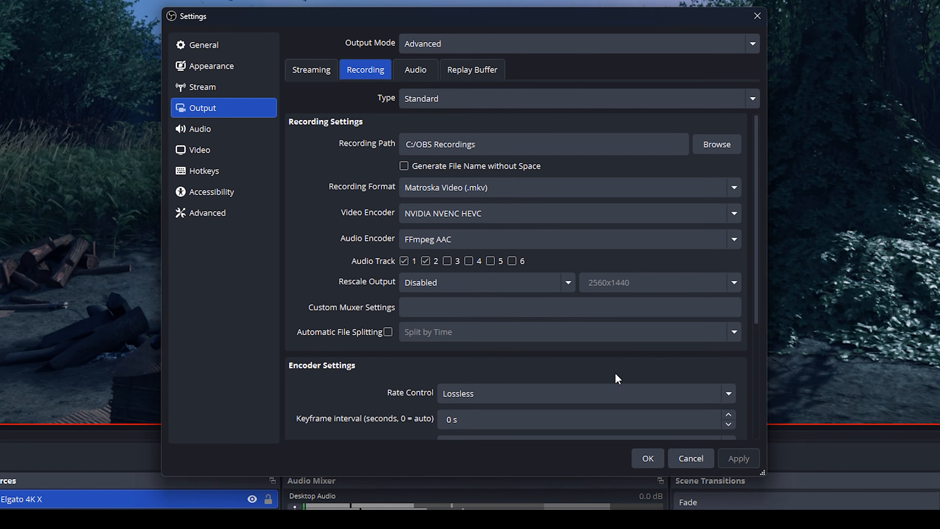
{"action": "left_click", "coordinate": [694, 458]}
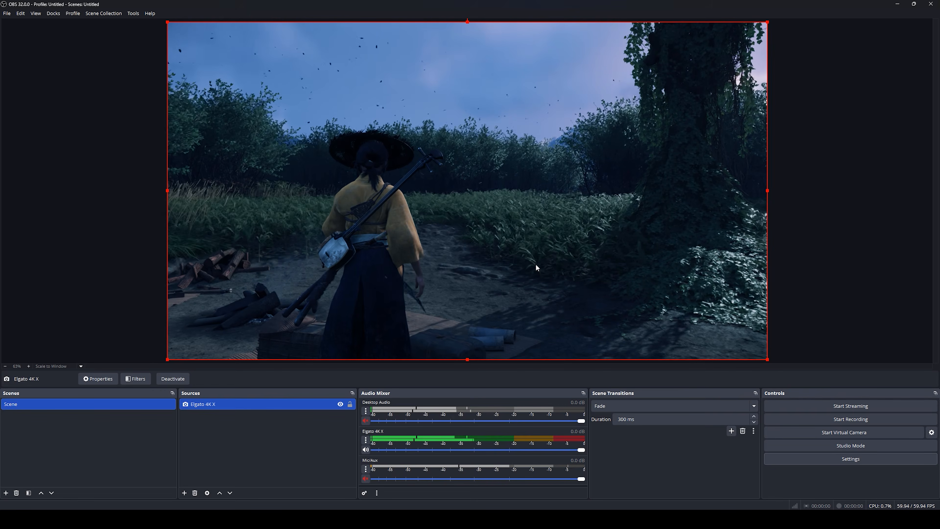
Record a ten-second gameplay test clip into the OBS Recordings folder
{"action": "left_click", "coordinate": [847, 420]}
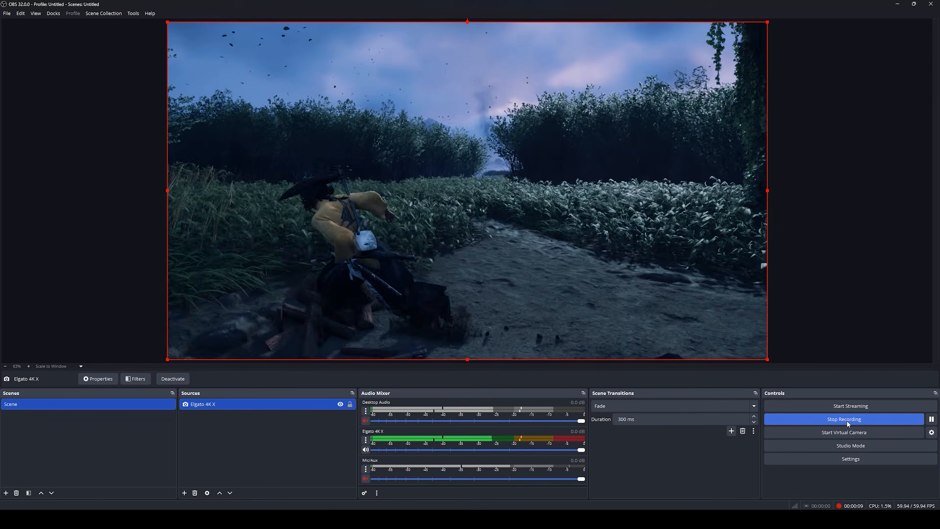
{"action": "left_click", "coordinate": [847, 421]}
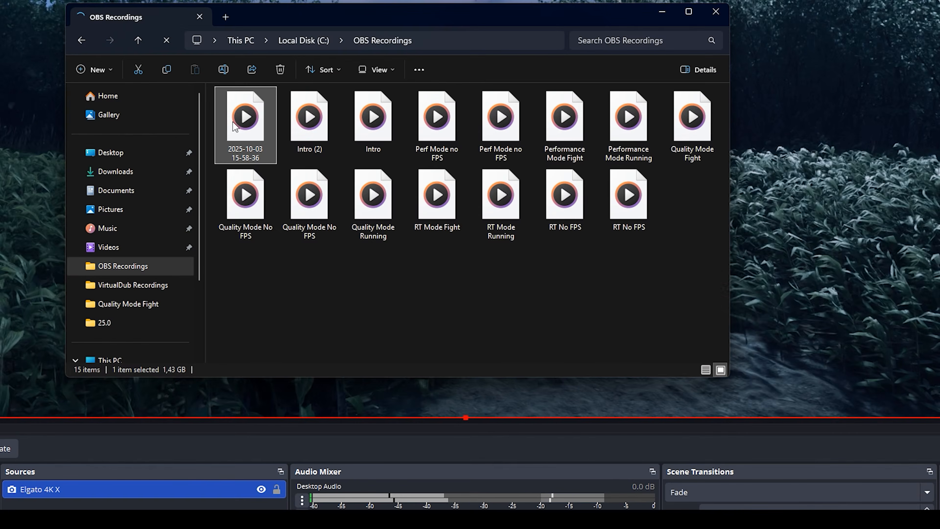
{"action": "mouse_move", "coordinate": [248, 130]}
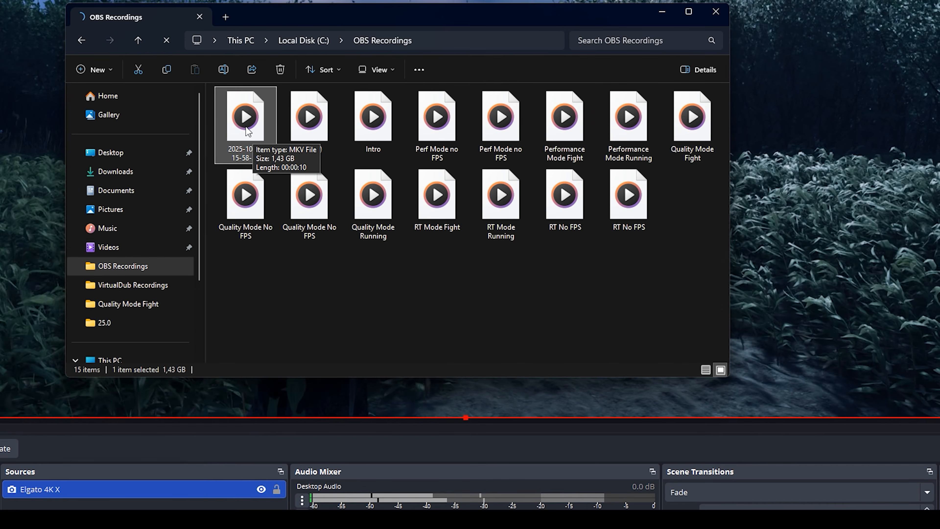
Inspect the Perf Mode no FPS recording's details in OBS Recordings, then clear the selection
{"action": "left_click", "coordinate": [438, 139]}
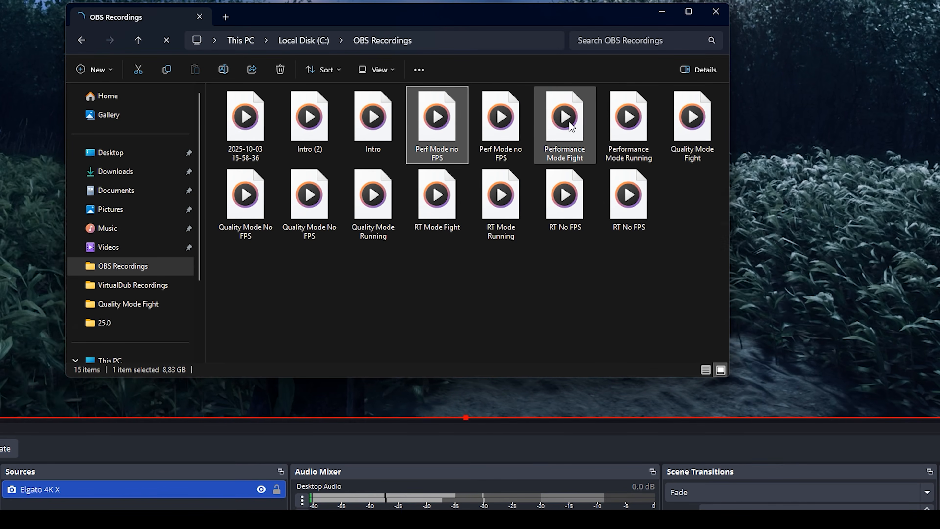
{"action": "mouse_move", "coordinate": [572, 127]}
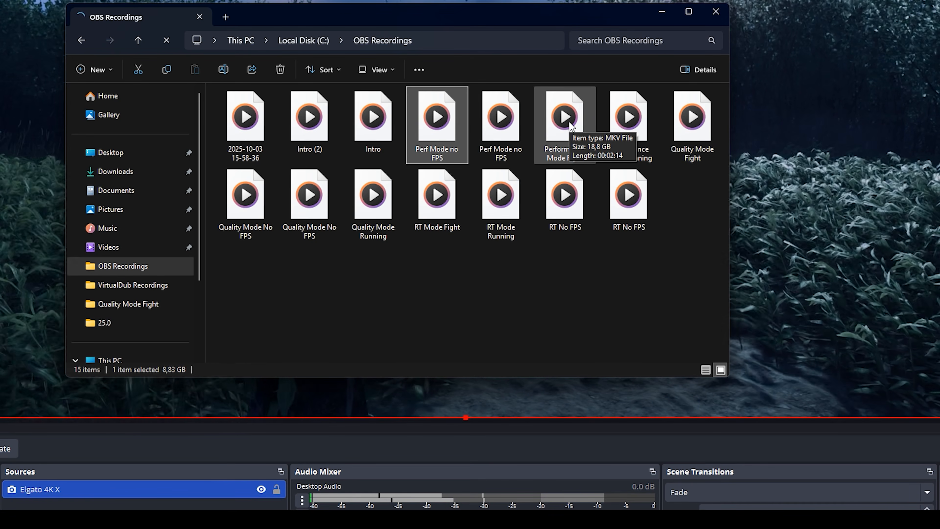
{"action": "left_click", "coordinate": [555, 287]}
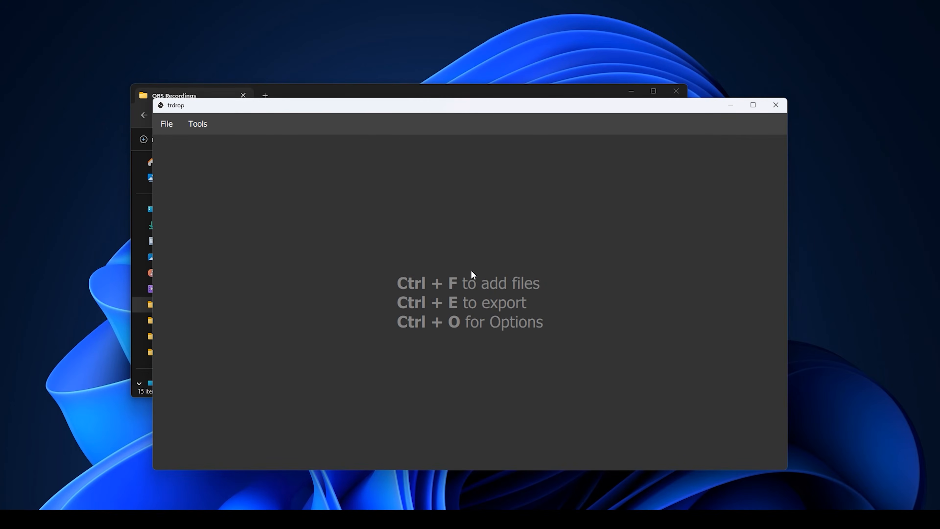
{"action": "key", "text": "ctrl+f"}
{"action": "left_click", "coordinate": [472, 242]}
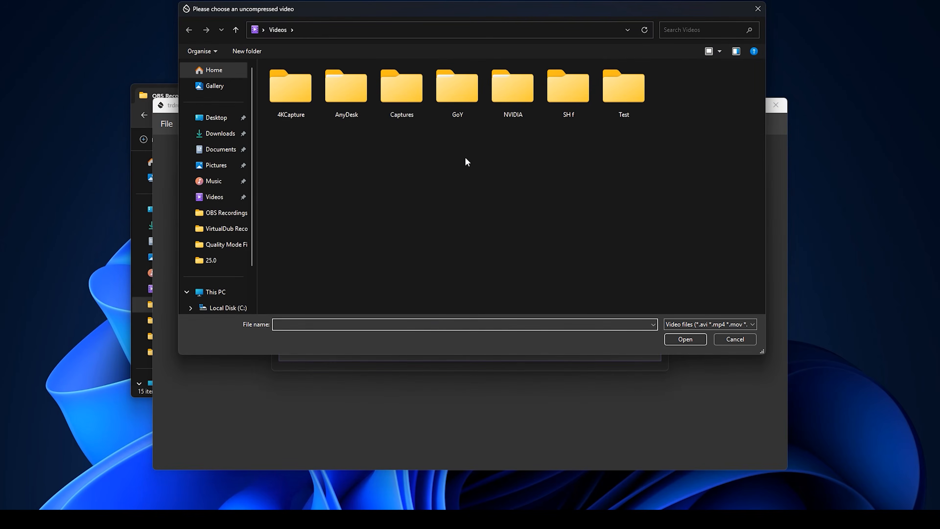
{"action": "left_click", "coordinate": [222, 212]}
{"action": "left_click", "coordinate": [296, 103]}
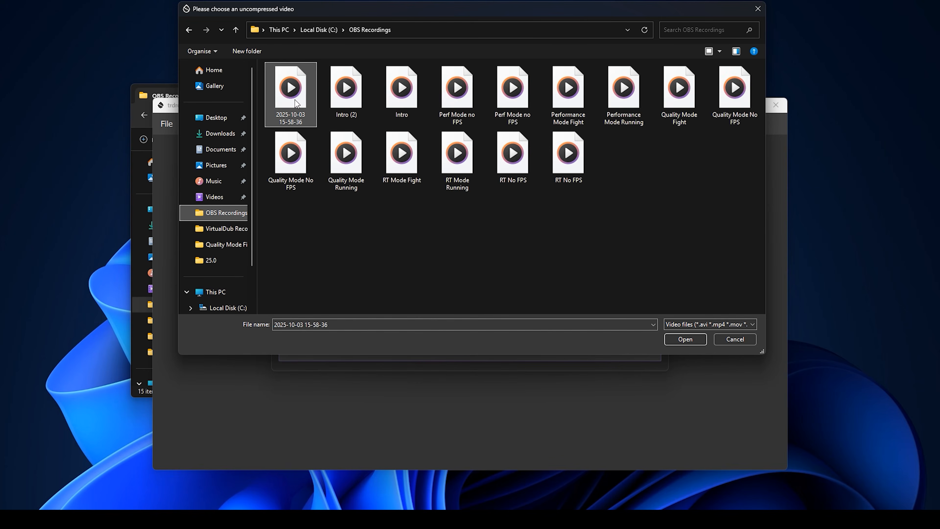
{"action": "left_click", "coordinate": [685, 339]}
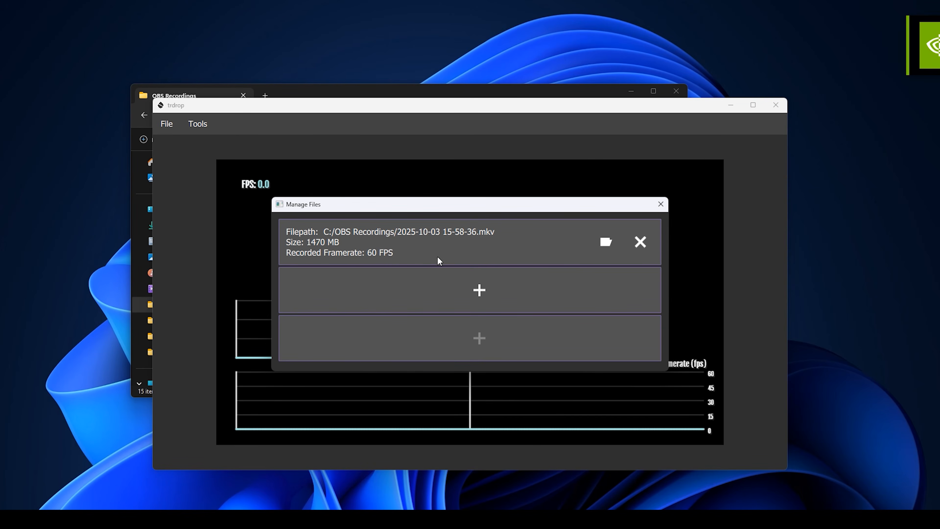
{"action": "left_click", "coordinate": [661, 204]}
{"action": "left_click", "coordinate": [197, 123]}
{"action": "left_click", "coordinate": [217, 150]}
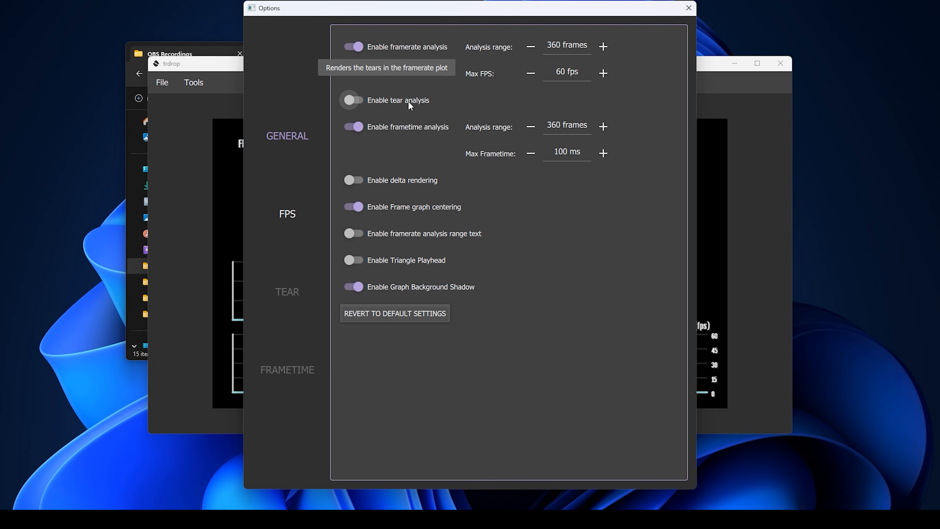
Change the framerate plot colour to cyan on the FPS settings page
{"action": "left_click", "coordinate": [299, 210]}
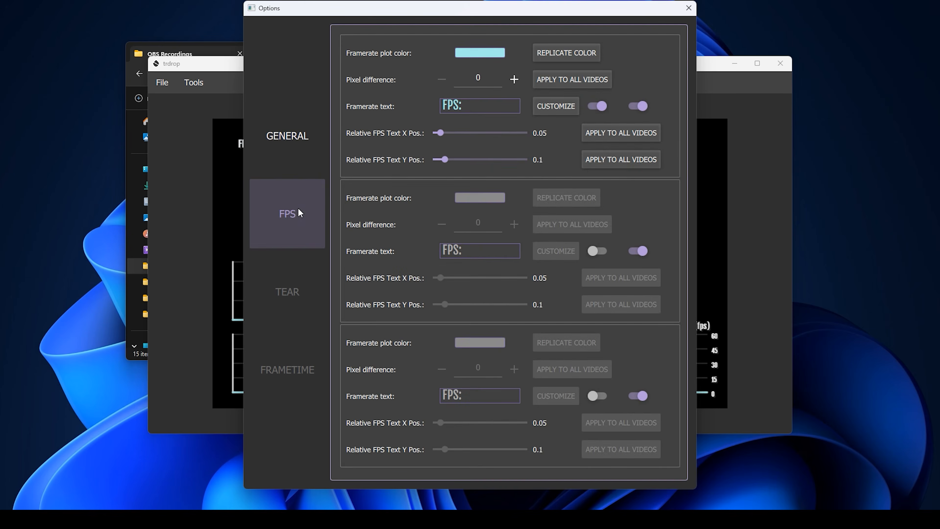
{"action": "left_click", "coordinate": [471, 54]}
{"action": "left_click", "coordinate": [436, 234]}
{"action": "left_click", "coordinate": [534, 340]}
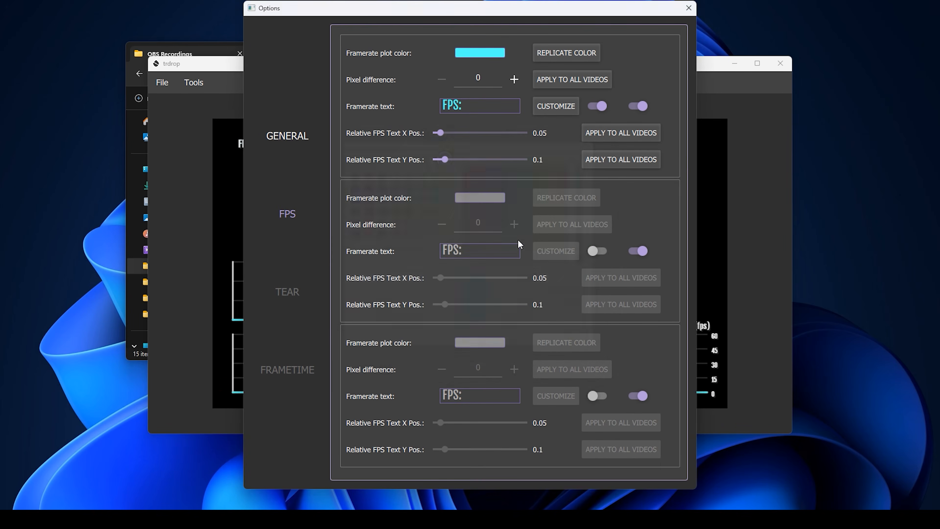
Set the pixel difference to 15 and close Options
{"action": "left_click", "coordinate": [488, 81]}
{"action": "left_click", "coordinate": [287, 136]}
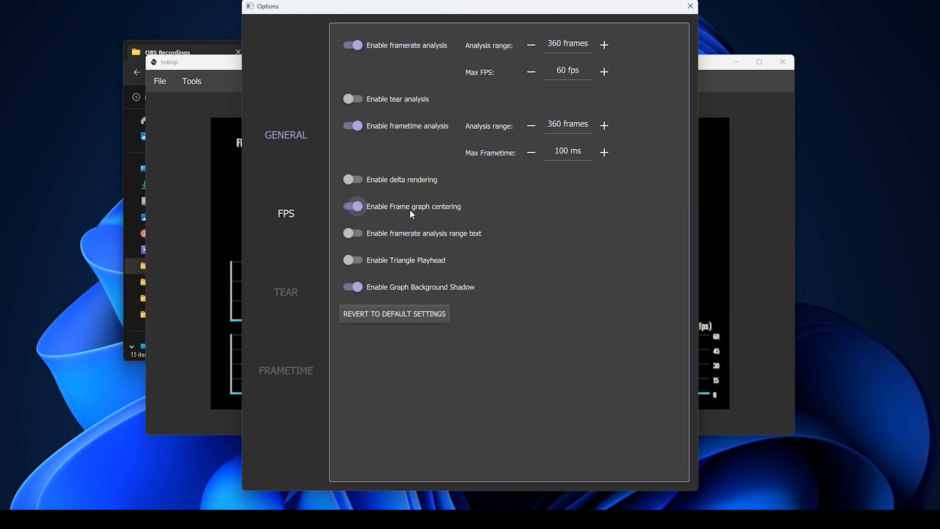
{"action": "left_click", "coordinate": [298, 215]}
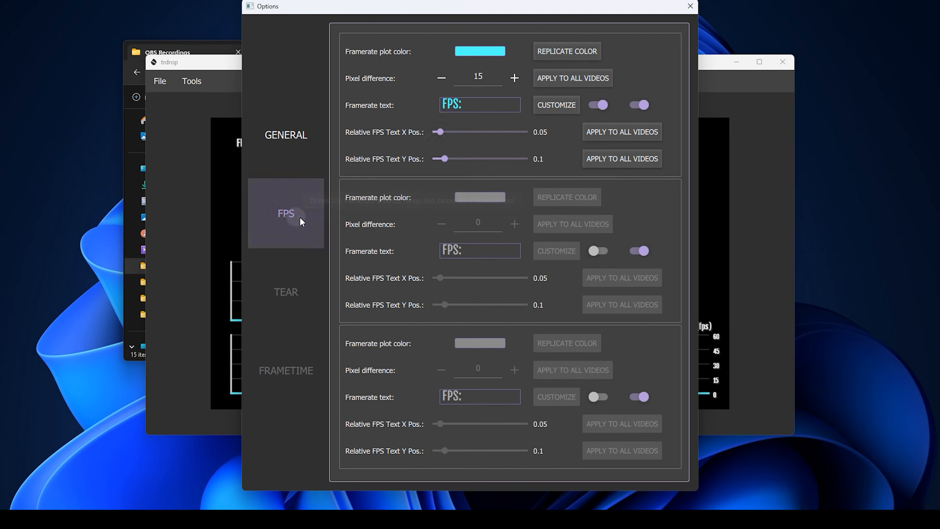
{"action": "left_click", "coordinate": [483, 76]}
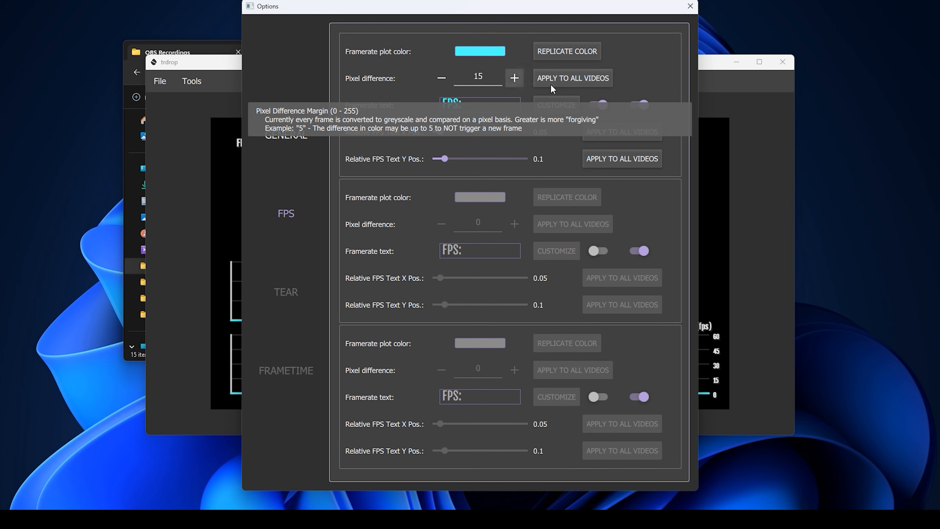
{"action": "left_click", "coordinate": [687, 8]}
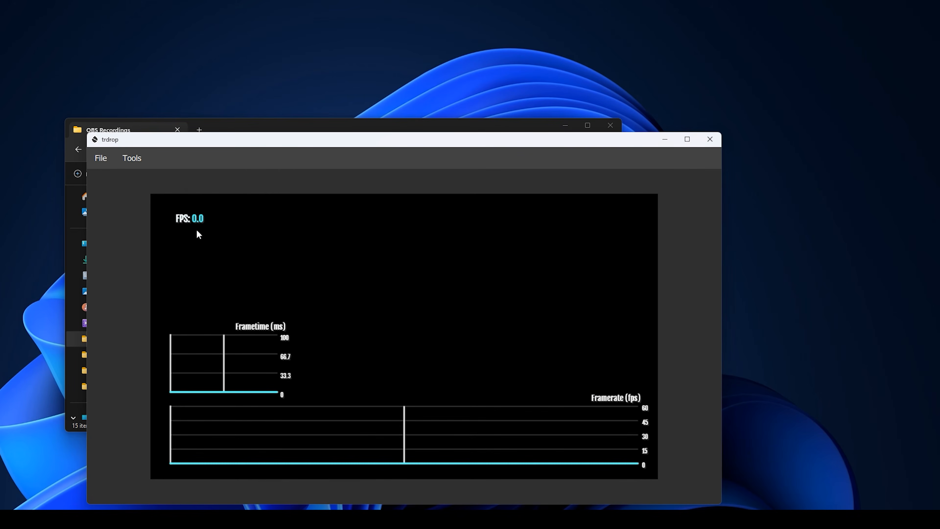
Set the Videos\Test folder as the export destination
{"action": "left_click", "coordinate": [148, 163]}
{"action": "left_click", "coordinate": [101, 158]}
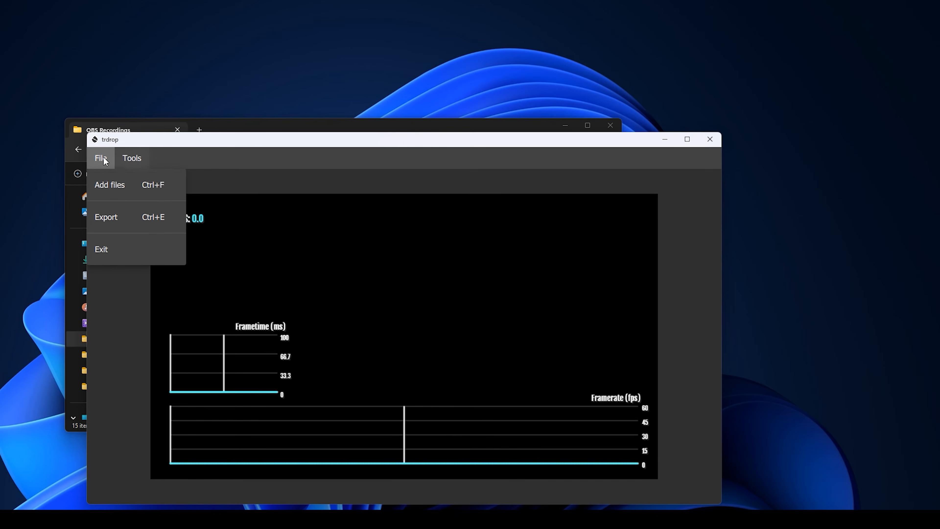
{"action": "left_click", "coordinate": [117, 222]}
{"action": "mouse_move", "coordinate": [435, 218]}
{"action": "left_mouse_down"}
{"action": "mouse_move", "coordinate": [450, 209]}
{"action": "mouse_move", "coordinate": [424, 216]}
{"action": "left_mouse_up"}
{"action": "left_click", "coordinate": [513, 245]}
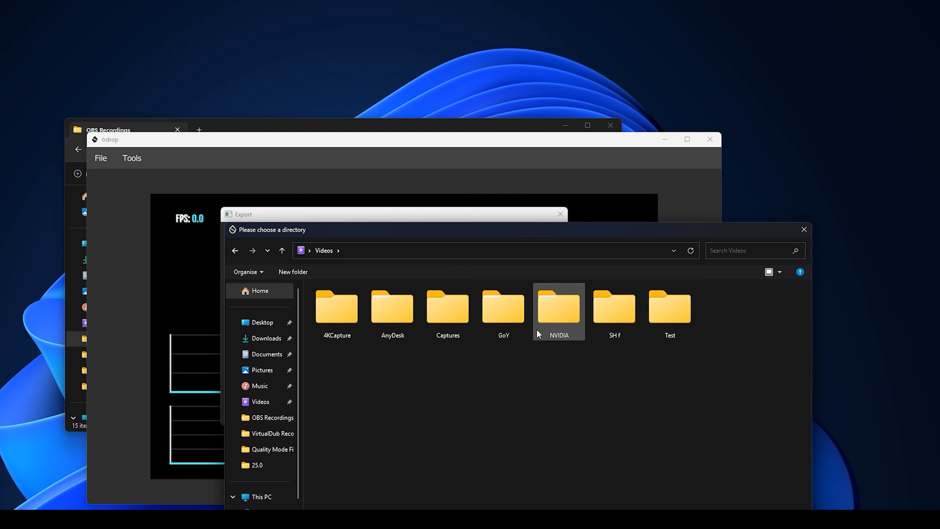
{"action": "left_click", "coordinate": [708, 510]}
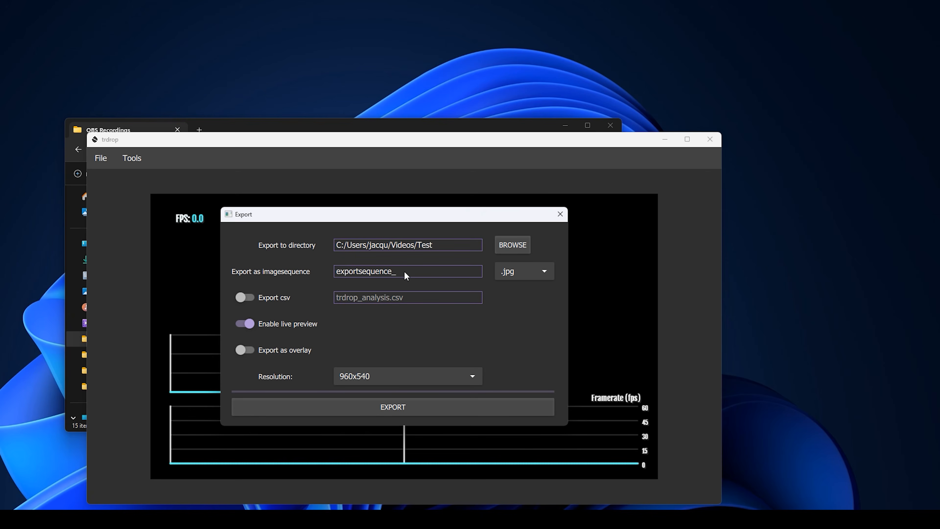
Set the export resolution to 1920x1080
{"action": "left_click_drag", "start_coordinate": [390, 219], "coordinate": [730, 60]}
{"action": "left_click", "coordinate": [746, 218]}
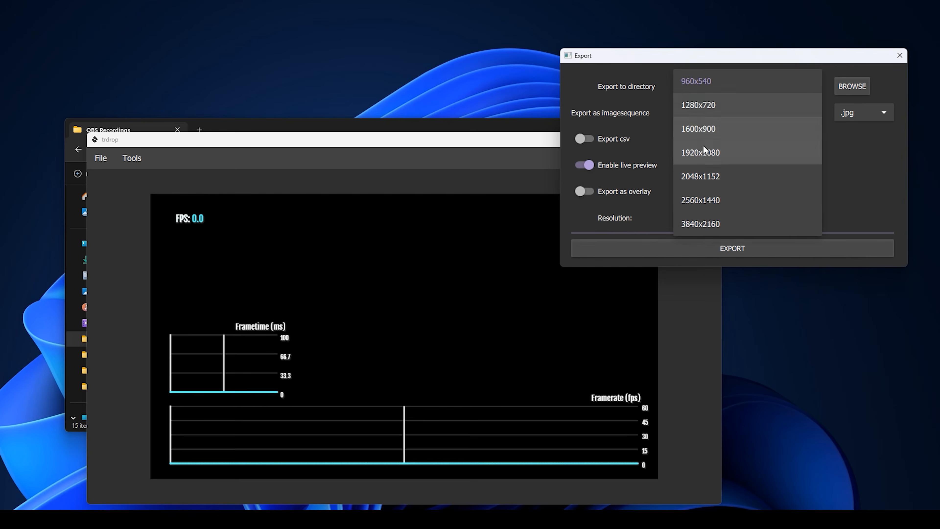
{"action": "left_click", "coordinate": [701, 150]}
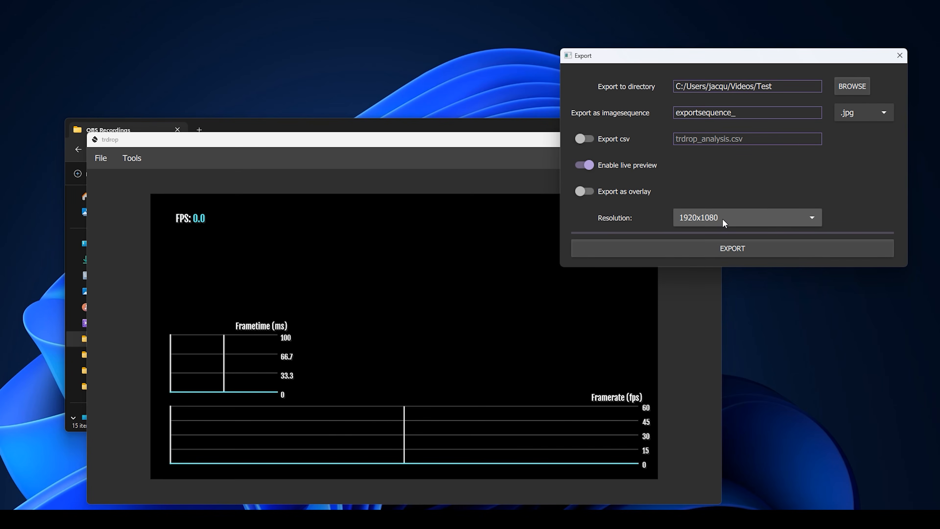
Keep live preview on and leave Export as overlay turned off
{"action": "mouse_move", "coordinate": [623, 168]}
{"action": "left_click", "coordinate": [588, 165]}
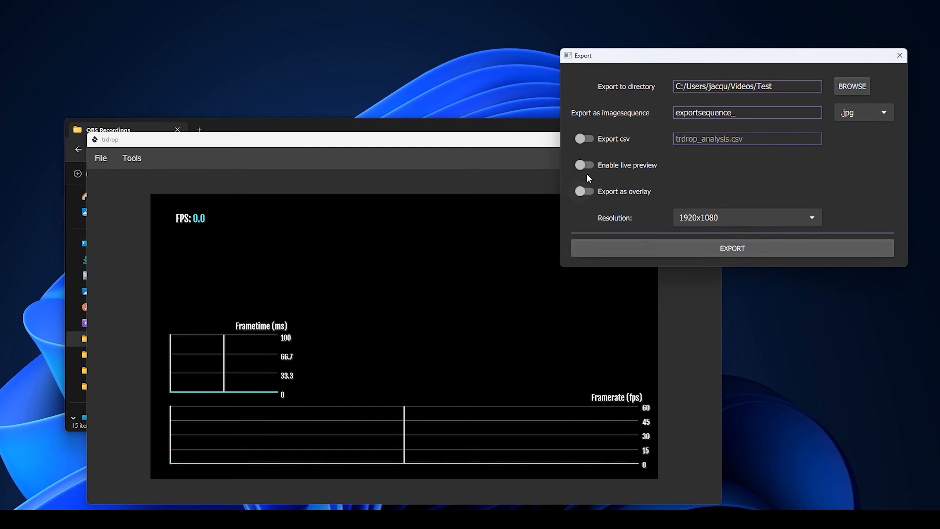
{"action": "left_click", "coordinate": [584, 165]}
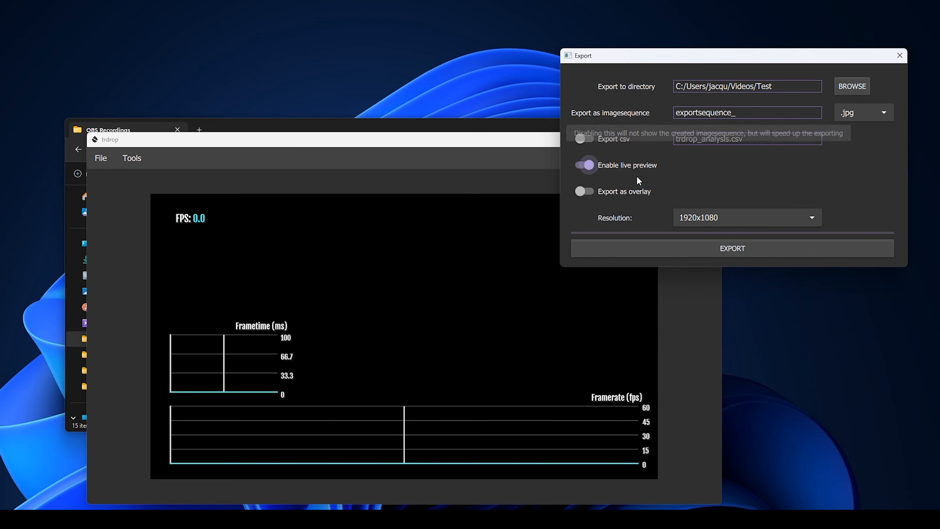
{"action": "left_click", "coordinate": [583, 192]}
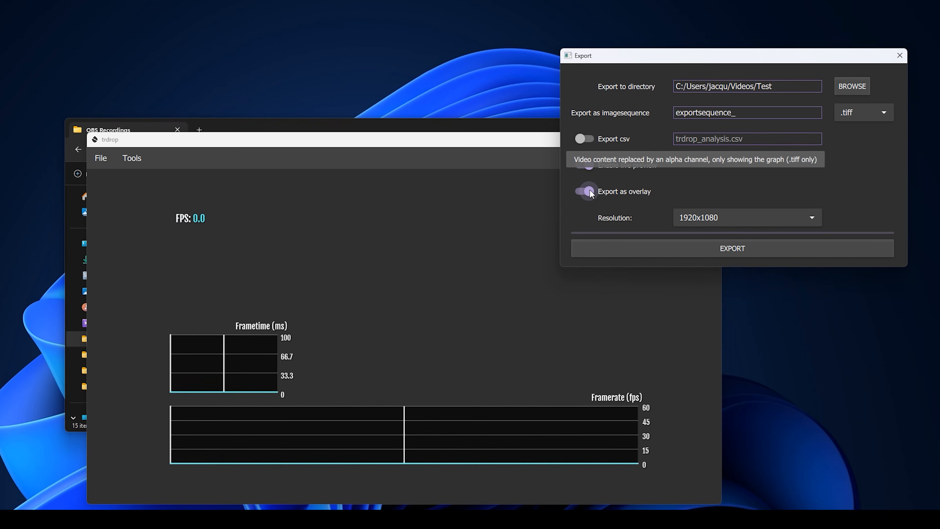
{"action": "left_click", "coordinate": [589, 191]}
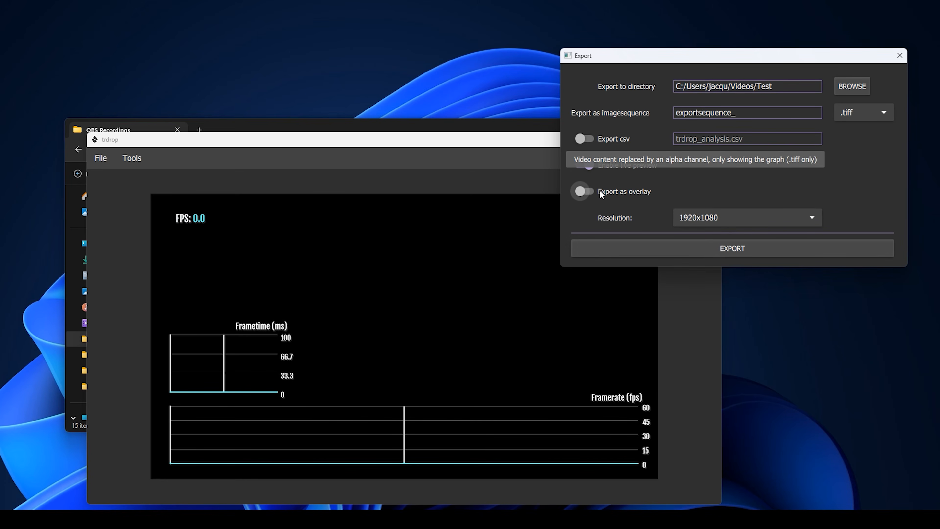
{"action": "left_click", "coordinate": [601, 193]}
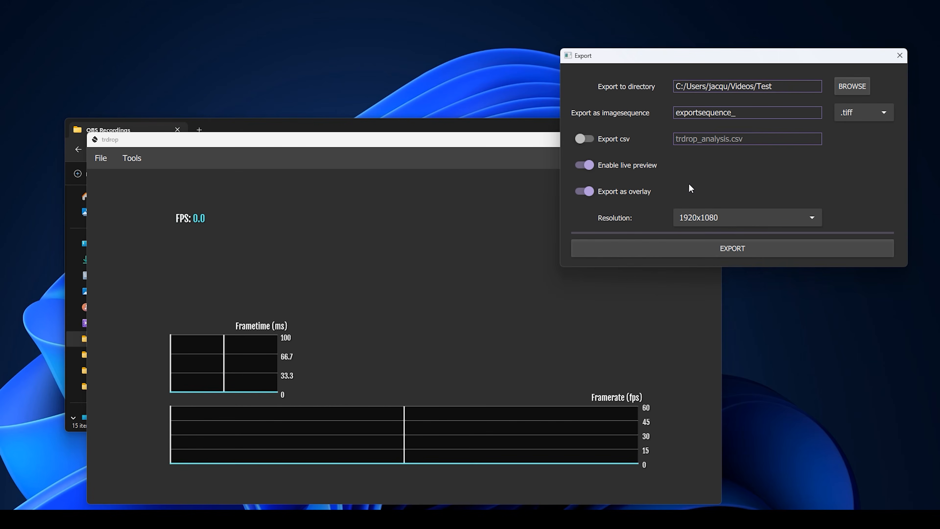
{"action": "left_click", "coordinate": [588, 191]}
{"action": "left_click_drag", "start_coordinate": [684, 64], "coordinate": [710, 29]}
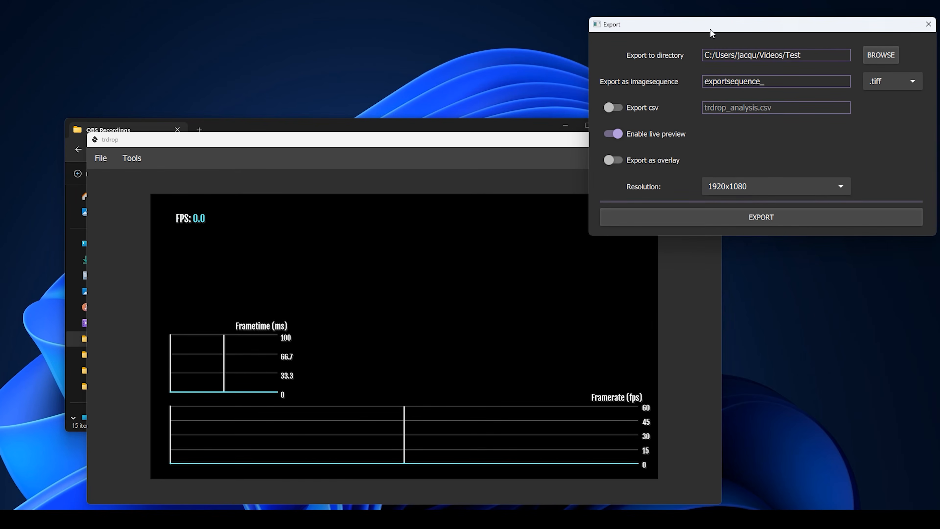
Export the .tiff image sequence with the FPS and frametime graphs
{"action": "left_click", "coordinate": [761, 218]}
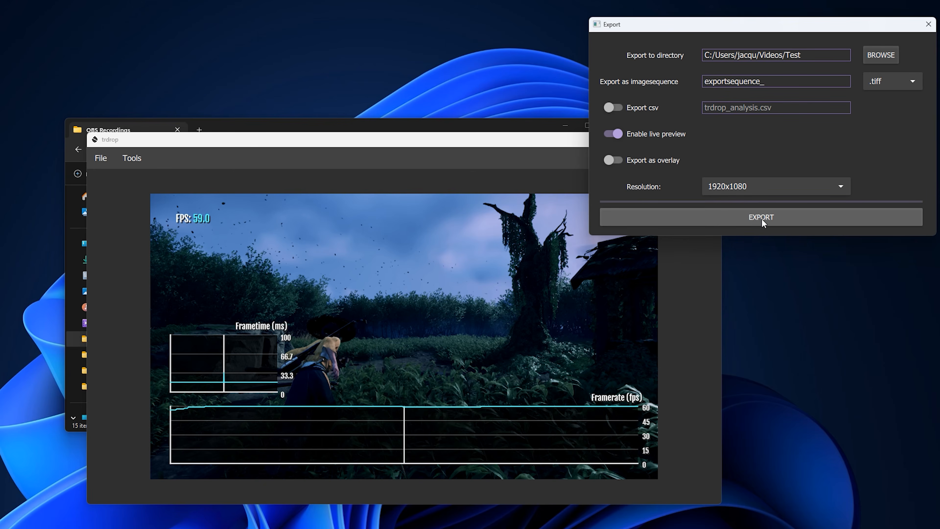
{"action": "left_click_drag", "start_coordinate": [521, 146], "coordinate": [407, 101]}
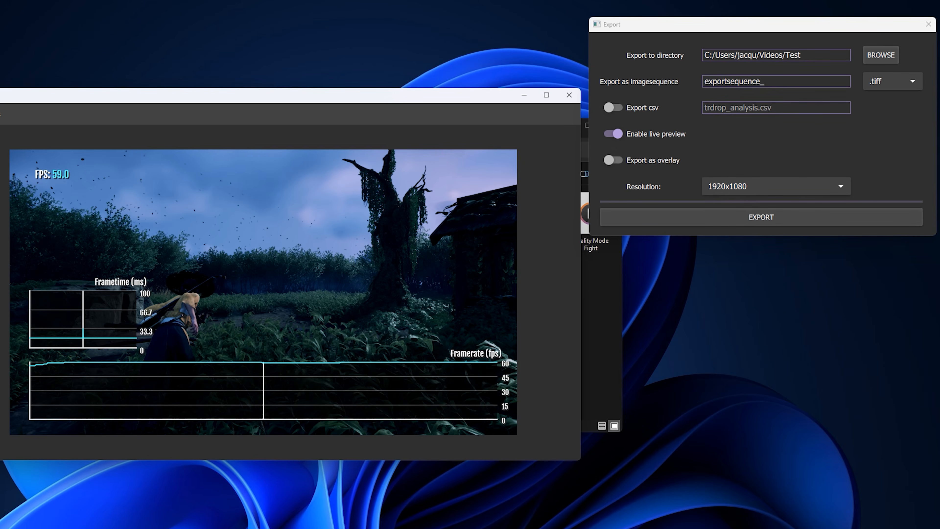
{"action": "key", "text": "super+e"}
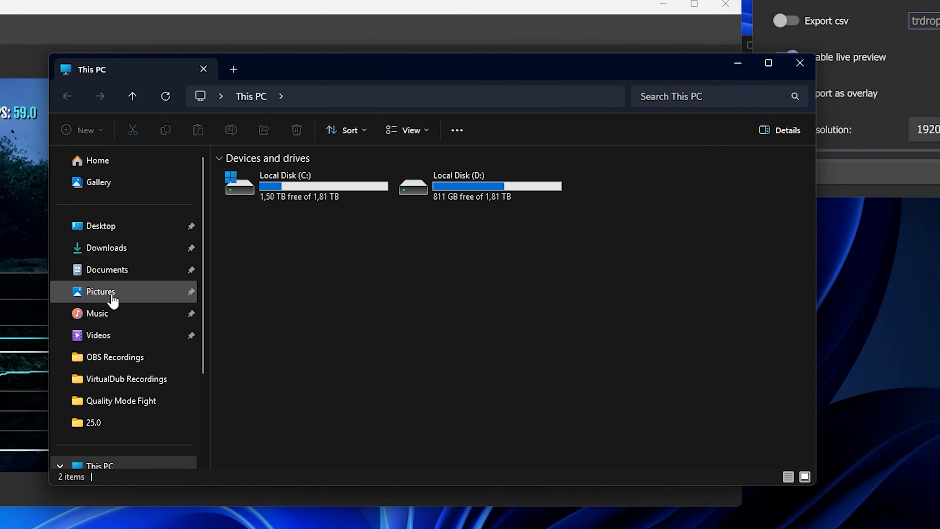
{"action": "left_click", "coordinate": [111, 335]}
{"action": "double_click", "coordinate": [725, 194]}
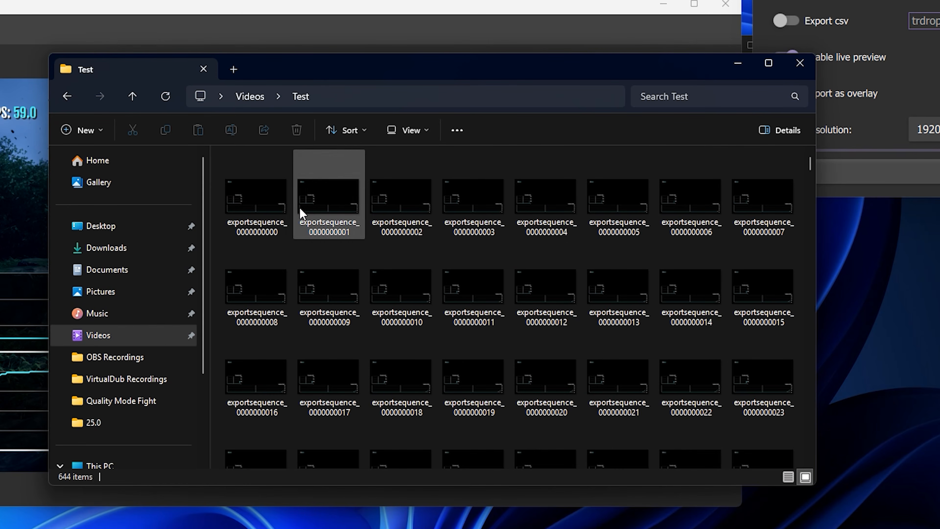
{"action": "left_click", "coordinate": [256, 200]}
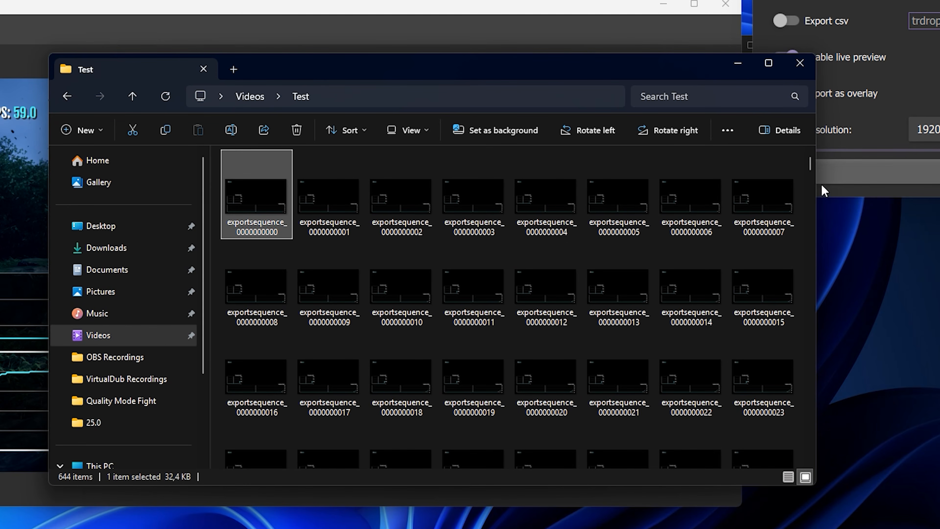
{"action": "left_click_drag", "start_coordinate": [810, 163], "coordinate": [806, 448]}
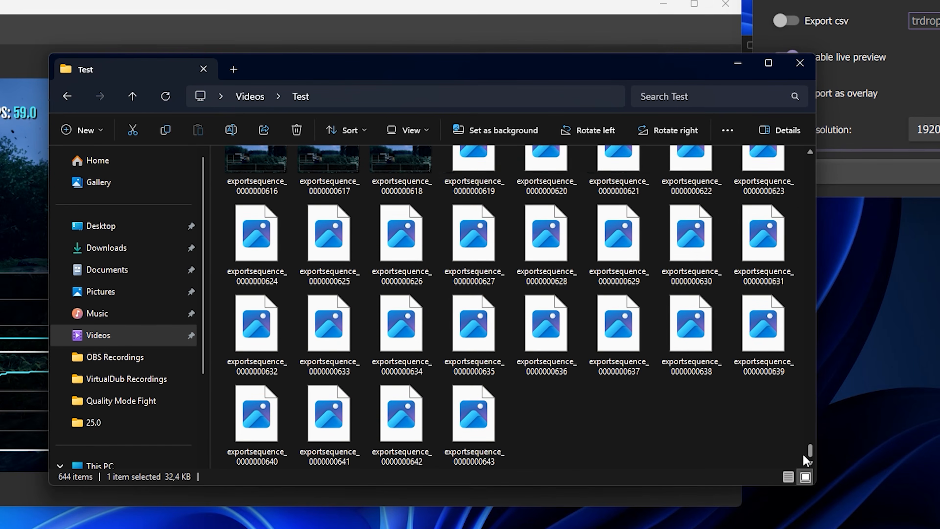
{"action": "left_click", "coordinate": [495, 407]}
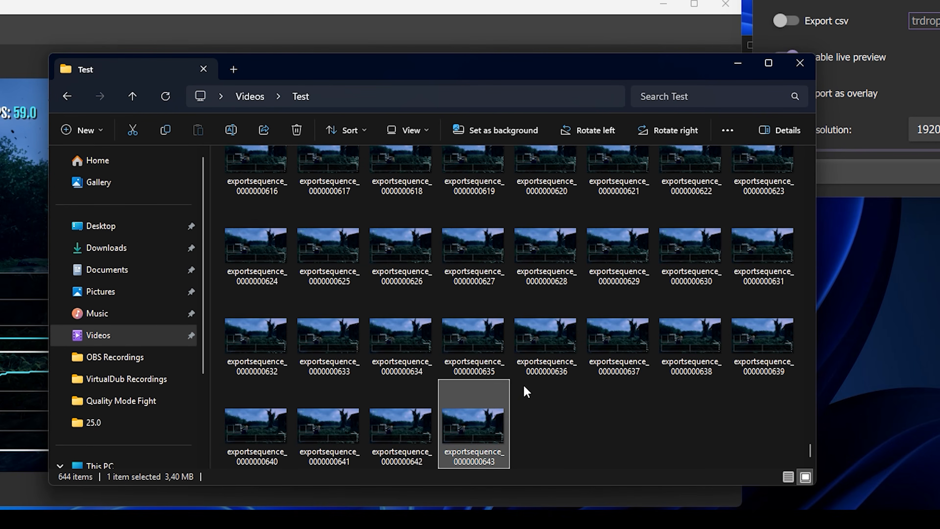
{"action": "scroll", "coordinate": [525, 388], "scroll_direction": "up", "scroll_amount": 5}
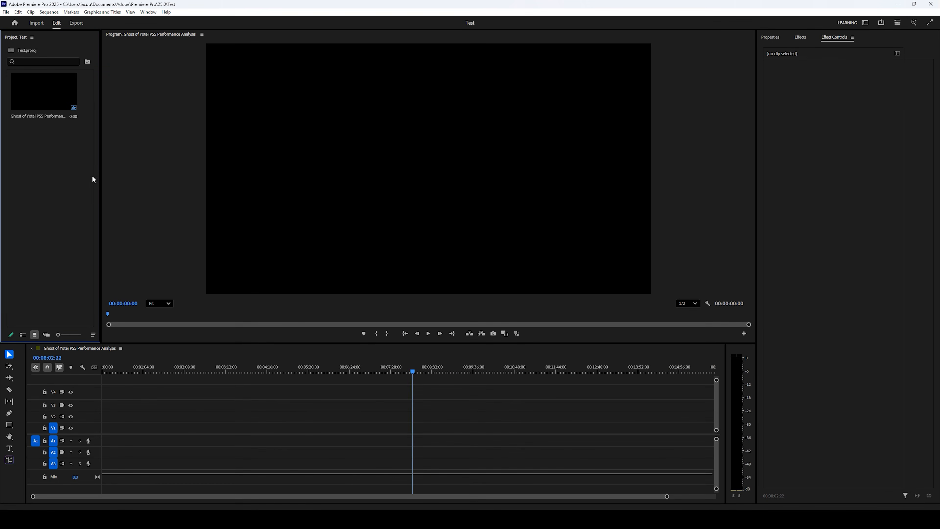
Import the exportsequence frames from Videos > Test into the project as one image sequence
{"action": "right_click", "coordinate": [50, 184]}
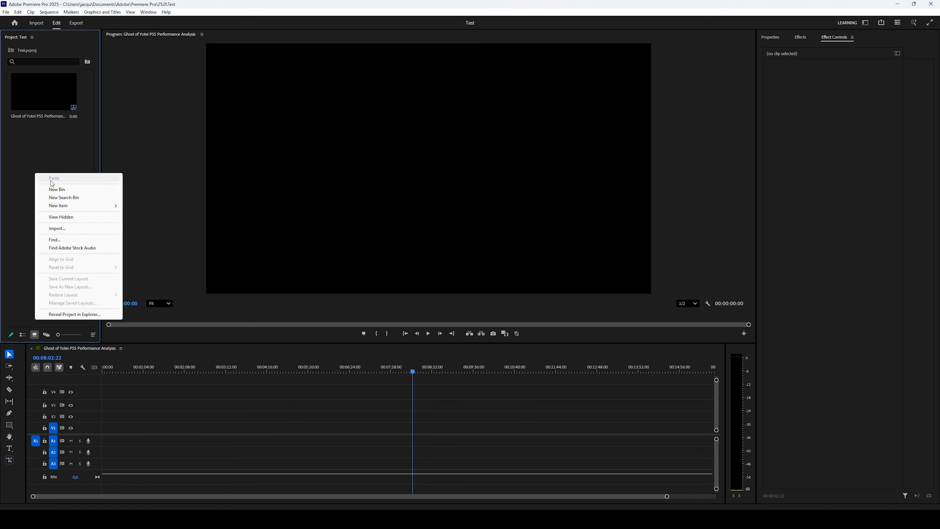
{"action": "left_click", "coordinate": [68, 237]}
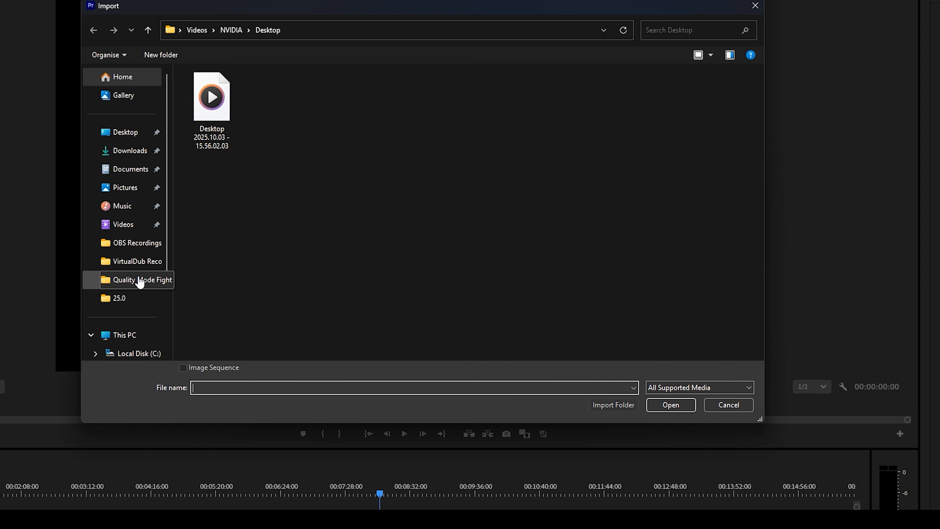
{"action": "left_click", "coordinate": [123, 224]}
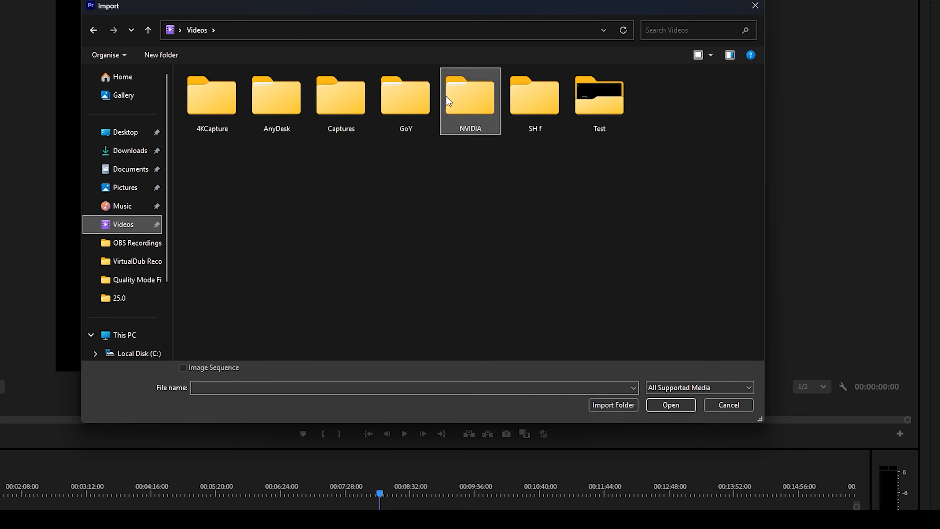
{"action": "double_click", "coordinate": [598, 95]}
{"action": "left_click", "coordinate": [206, 113]}
{"action": "left_click", "coordinate": [183, 368]}
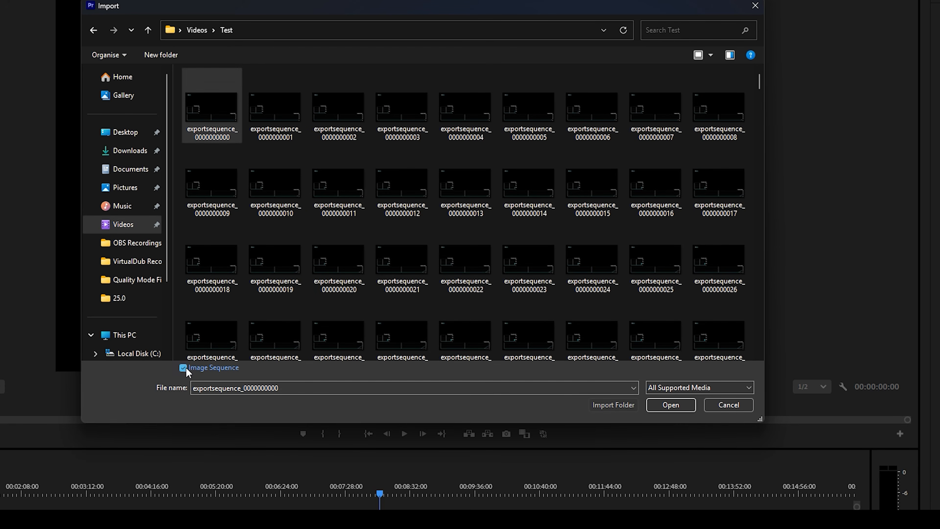
{"action": "left_click", "coordinate": [671, 405]}
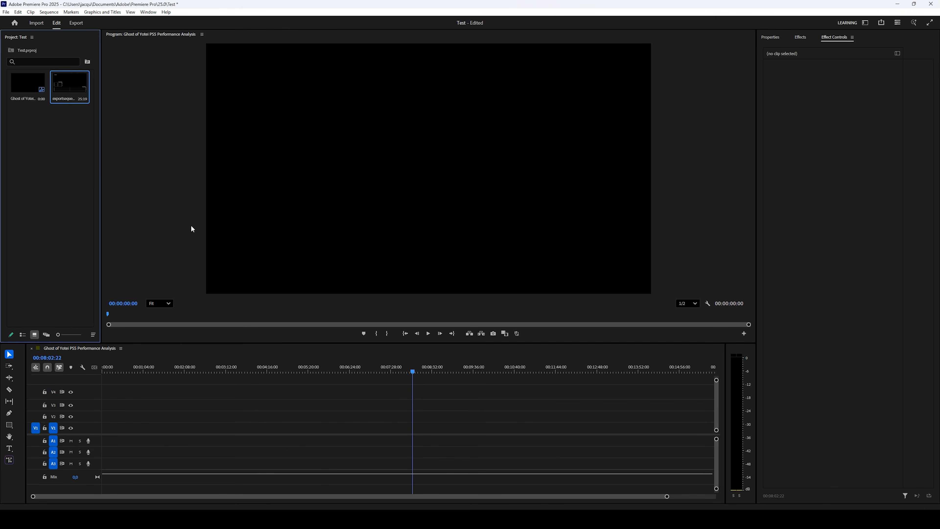
Place the exportsequence clip on track V1 and dismiss the clip mismatch warning
{"action": "left_click_drag", "start_coordinate": [104, 174], "coordinate": [112, 429]}
{"action": "left_click", "coordinate": [517, 289]}
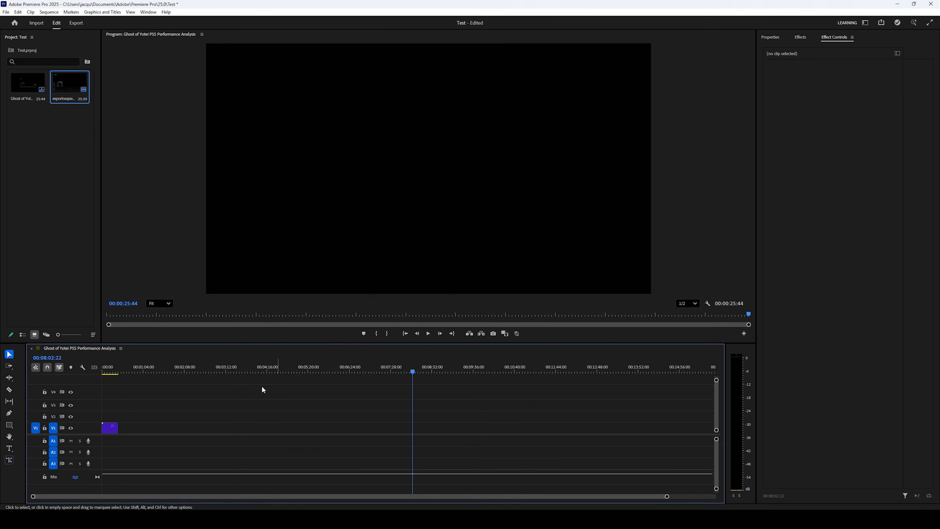
{"action": "left_click", "coordinate": [104, 370]}
Zoom into the timeline and scale the graph clip to the frame size
{"action": "key", "text": "equal"}
{"action": "key", "text": "equal"}
{"action": "key", "text": "equal"}
{"action": "key", "text": "equal"}
{"action": "key", "text": "equal"}
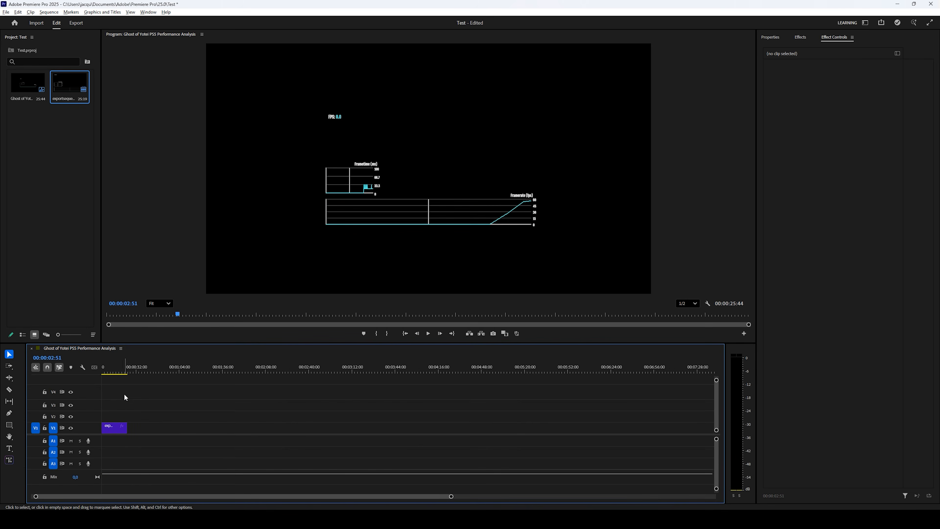
{"action": "left_click_drag", "start_coordinate": [119, 370], "coordinate": [169, 374]}
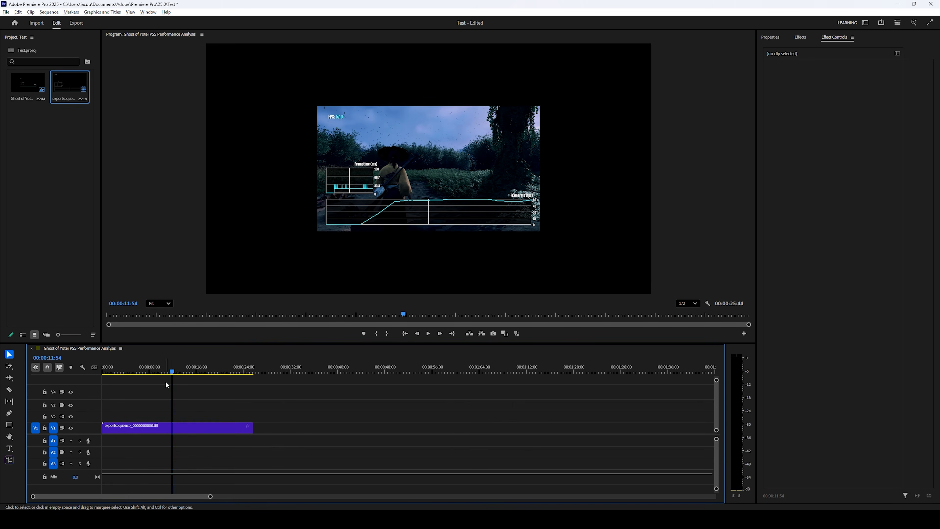
{"action": "key", "text": "equal"}
{"action": "key", "text": "equal"}
{"action": "left_click", "coordinate": [198, 426]}
{"action": "right_click", "coordinate": [199, 427]}
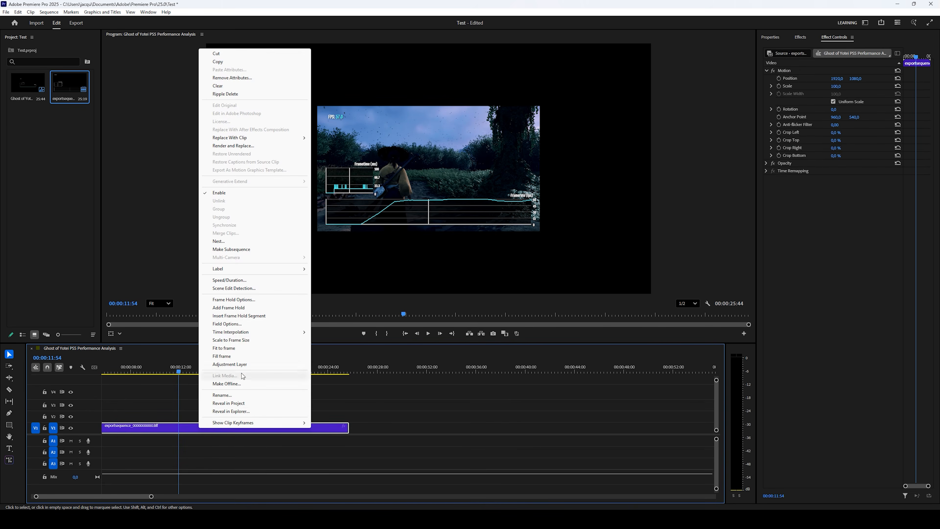
{"action": "left_click", "coordinate": [245, 339]}
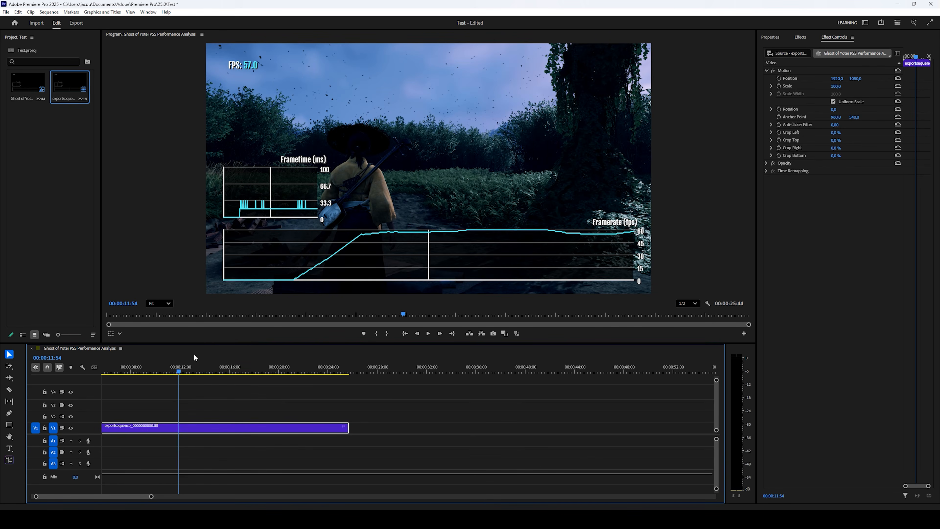
Review the composited overlay by scrubbing and playback, then delete the graph clip
{"action": "left_click_drag", "start_coordinate": [178, 370], "coordinate": [193, 384]}
{"action": "left_click", "coordinate": [429, 333]}
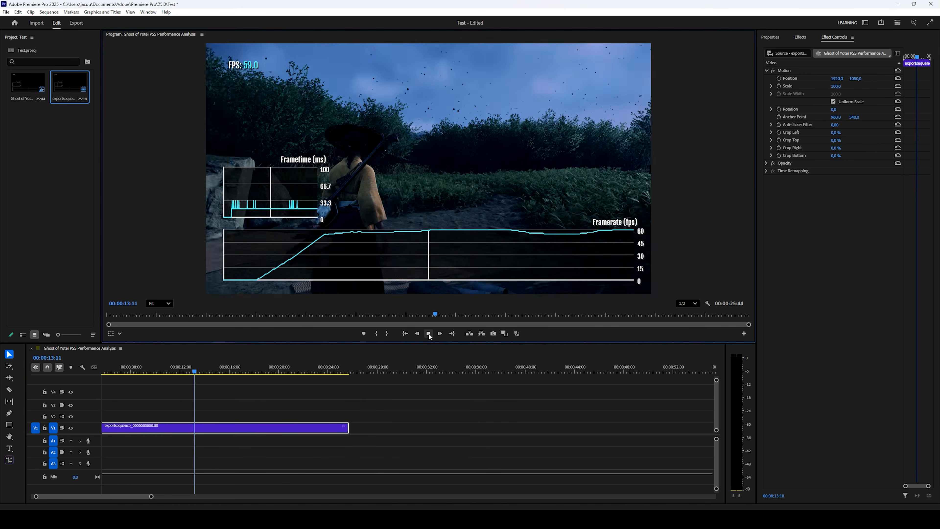
{"action": "left_click", "coordinate": [428, 334]}
{"action": "left_click_drag", "start_coordinate": [322, 401], "coordinate": [304, 447]}
{"action": "key", "text": "Delete"}
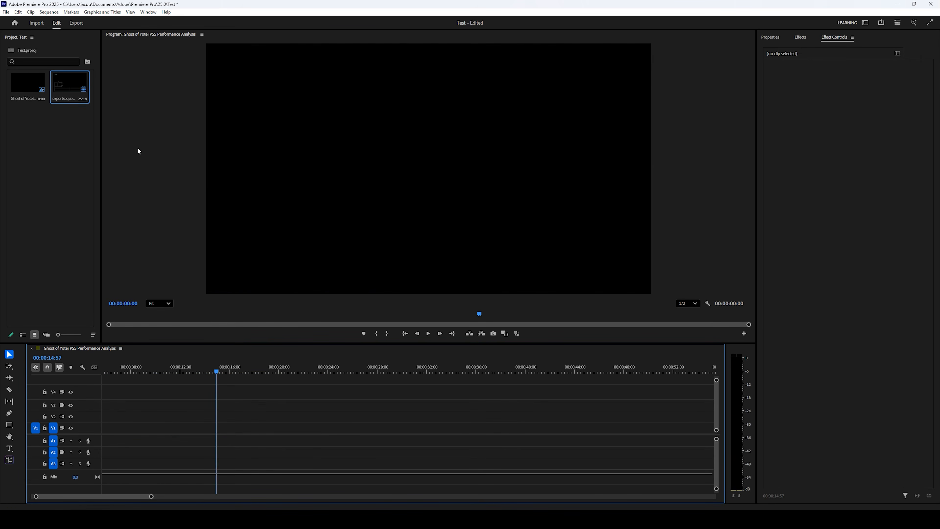
Interpret the exportsequence footage at 59.94 fps and place it at the start of V1
{"action": "left_click", "coordinate": [72, 99]}
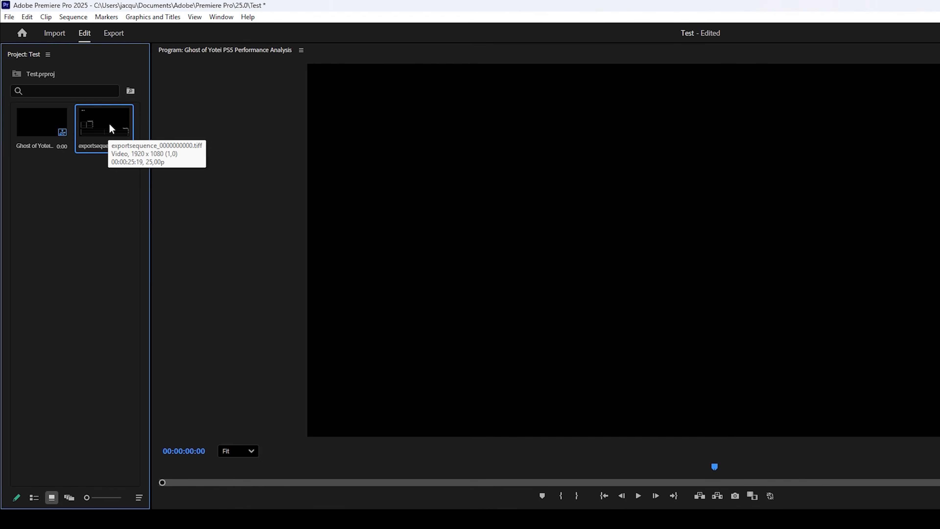
{"action": "right_click", "coordinate": [109, 124]}
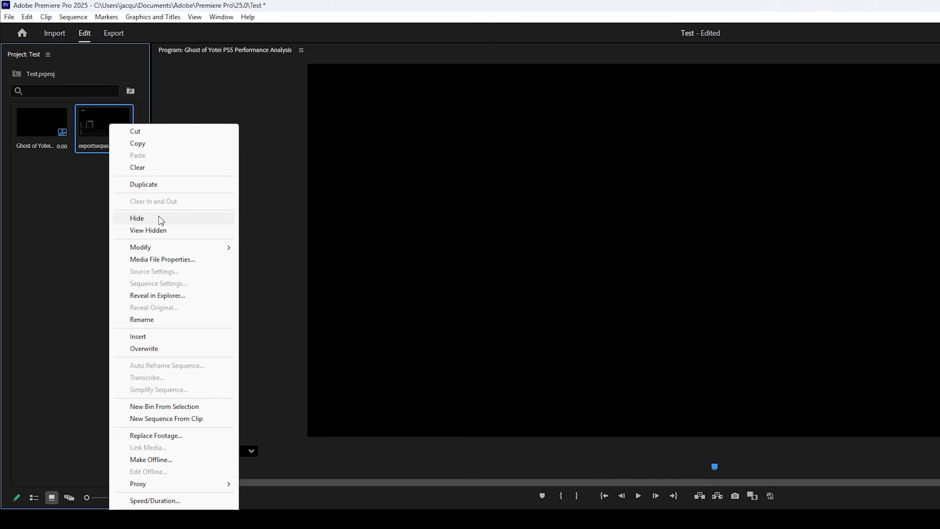
{"action": "mouse_move", "coordinate": [162, 249]}
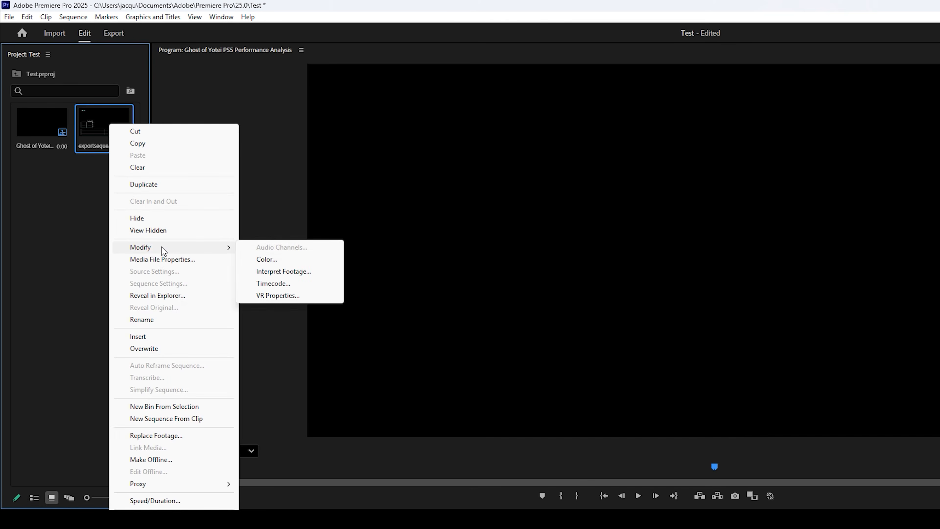
{"action": "left_click", "coordinate": [291, 272]}
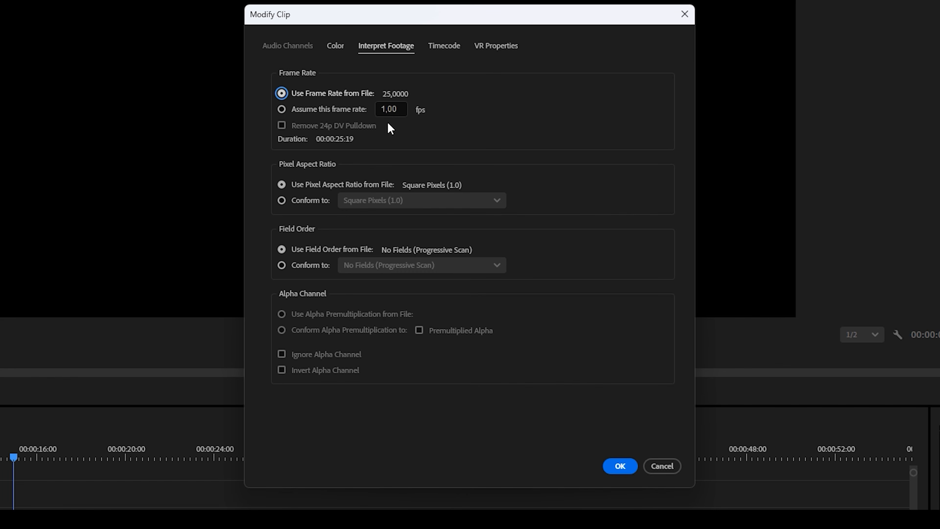
{"action": "left_click", "coordinate": [394, 108]}
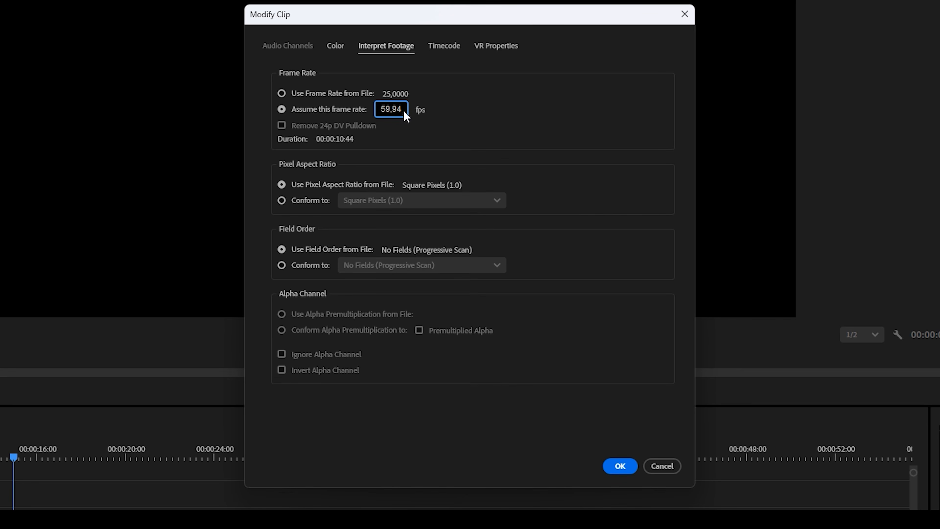
{"action": "left_click", "coordinate": [611, 468]}
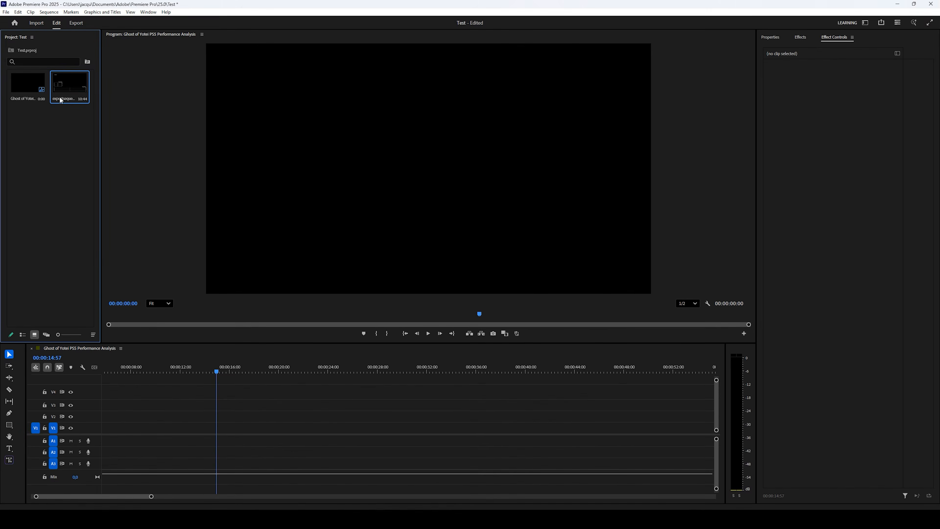
{"action": "left_click_drag", "start_coordinate": [61, 100], "coordinate": [90, 438]}
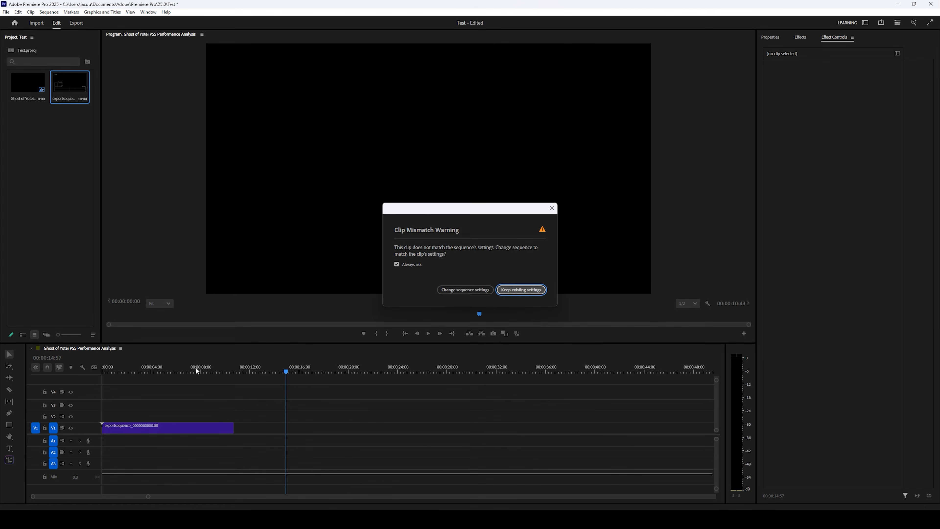
Keep existing sequence settings, scale the 59.94 fps clip to frame size, review it, then delete it
{"action": "left_click", "coordinate": [516, 291]}
{"action": "mouse_move", "coordinate": [209, 369]}
{"action": "left_mouse_down"}
{"action": "mouse_move", "coordinate": [235, 368]}
{"action": "mouse_move", "coordinate": [203, 369]}
{"action": "left_mouse_up"}
{"action": "right_click", "coordinate": [186, 429]}
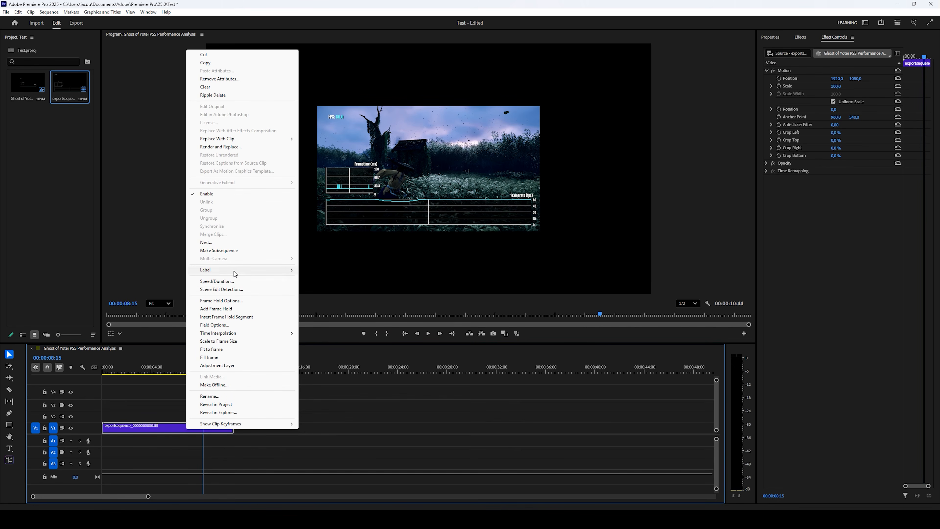
{"action": "left_click", "coordinate": [220, 341]}
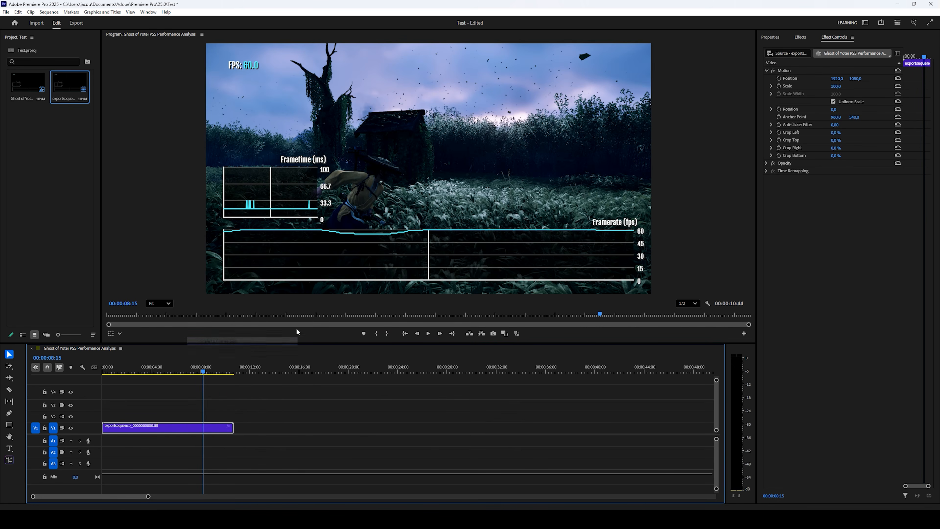
{"action": "left_click_drag", "start_coordinate": [204, 371], "coordinate": [147, 374]}
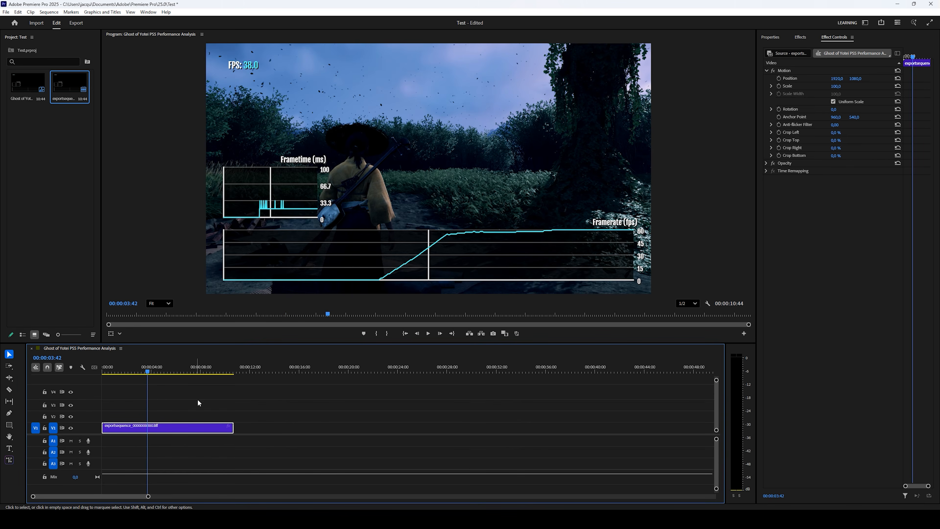
{"action": "key", "text": "Delete"}
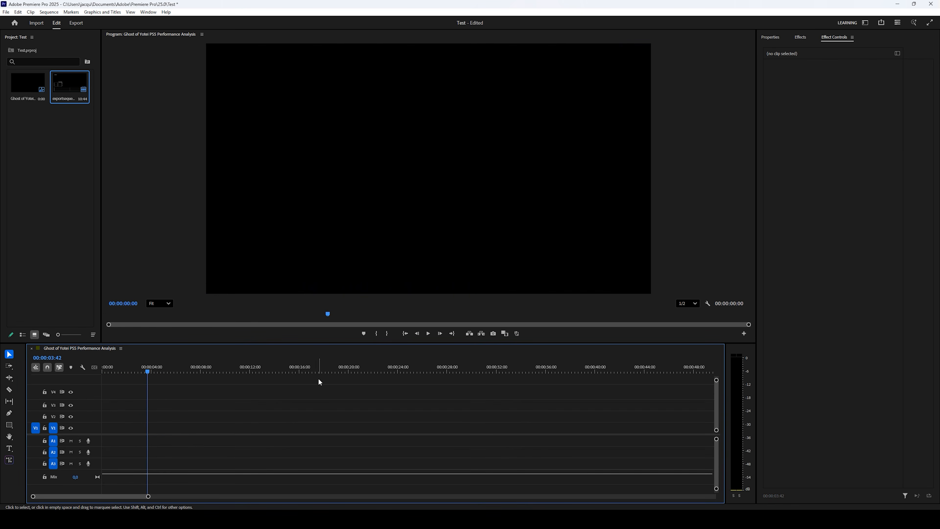
Turn on Export as overlay in trdrop and set the export folder to Videos\Test
{"action": "left_click", "coordinate": [898, 4]}
{"action": "left_click_drag", "start_coordinate": [667, 35], "coordinate": [391, 22]}
{"action": "left_click", "coordinate": [324, 174]}
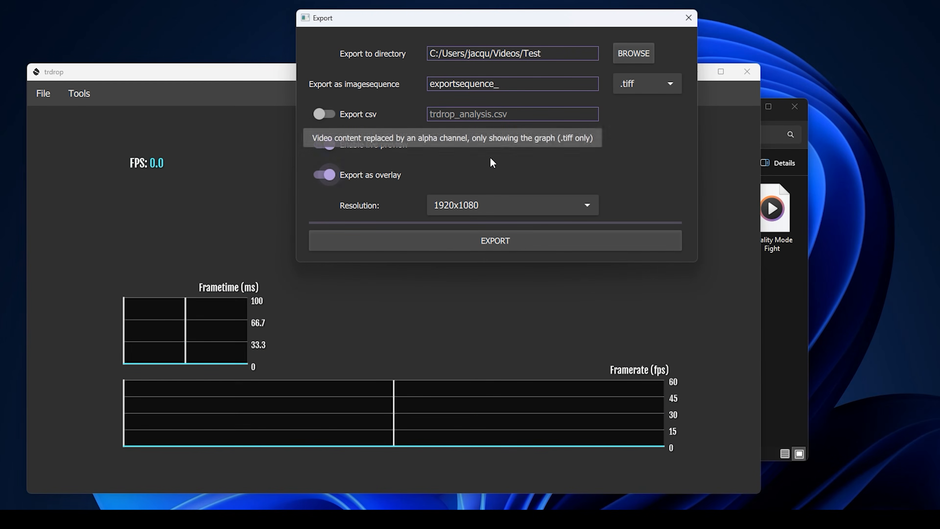
{"action": "left_click", "coordinate": [636, 59]}
{"action": "double_click", "coordinate": [752, 154]}
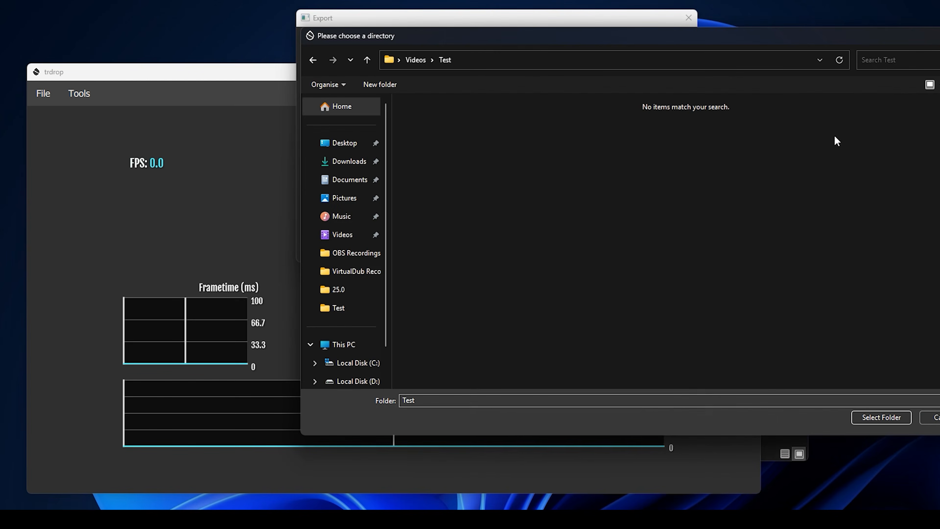
{"action": "left_click", "coordinate": [312, 60]}
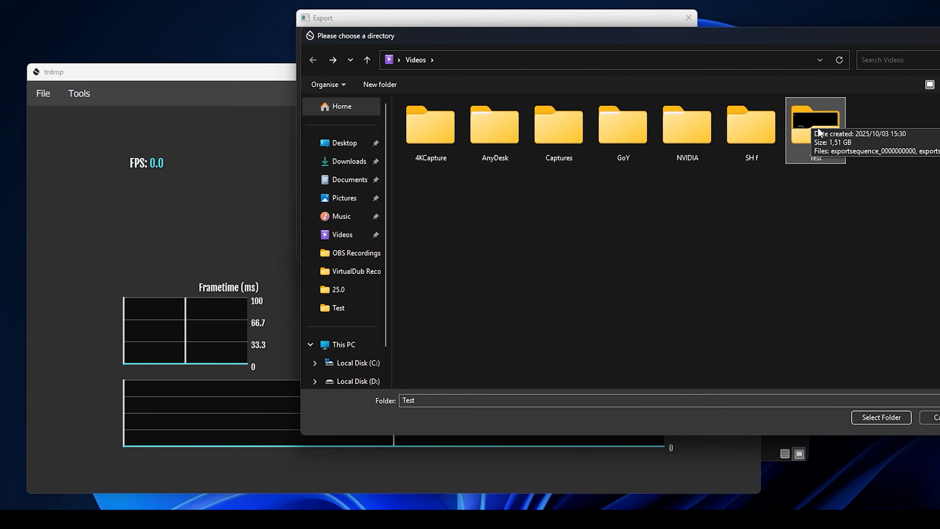
{"action": "left_click", "coordinate": [870, 417]}
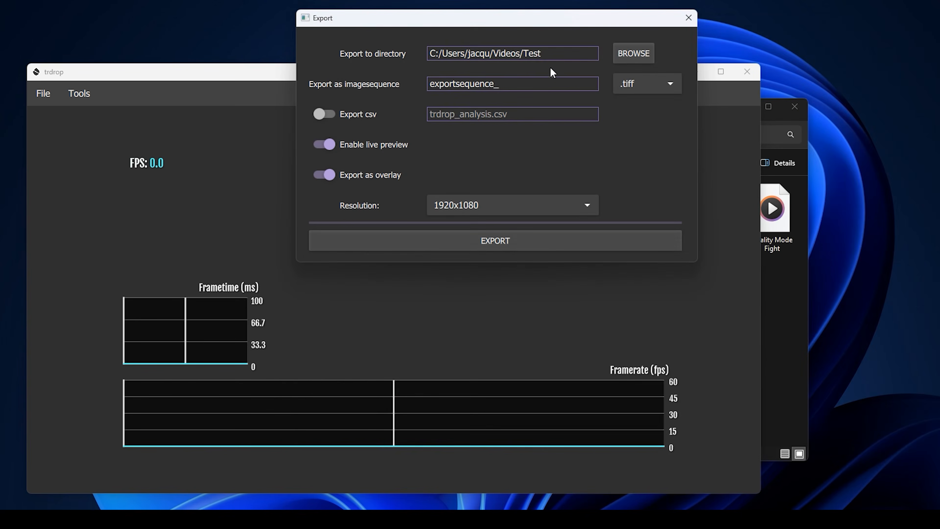
Run the .tiff overlay export into Test, then close the Export dialog
{"action": "left_click", "coordinate": [507, 244]}
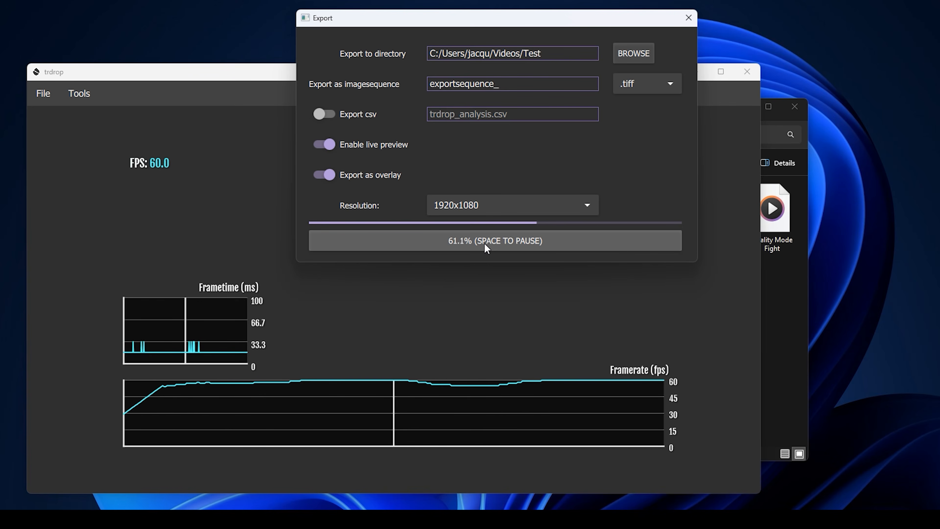
{"action": "left_click", "coordinate": [487, 244]}
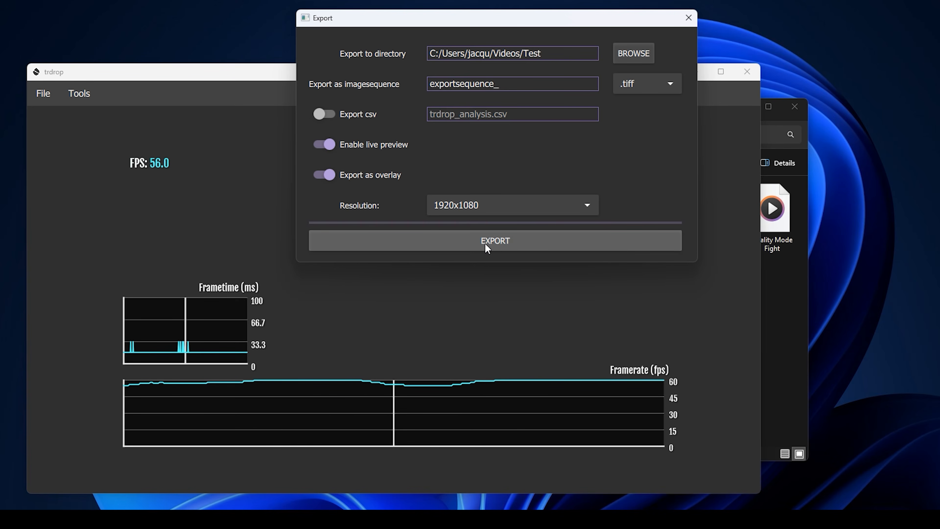
{"action": "left_click", "coordinate": [689, 19]}
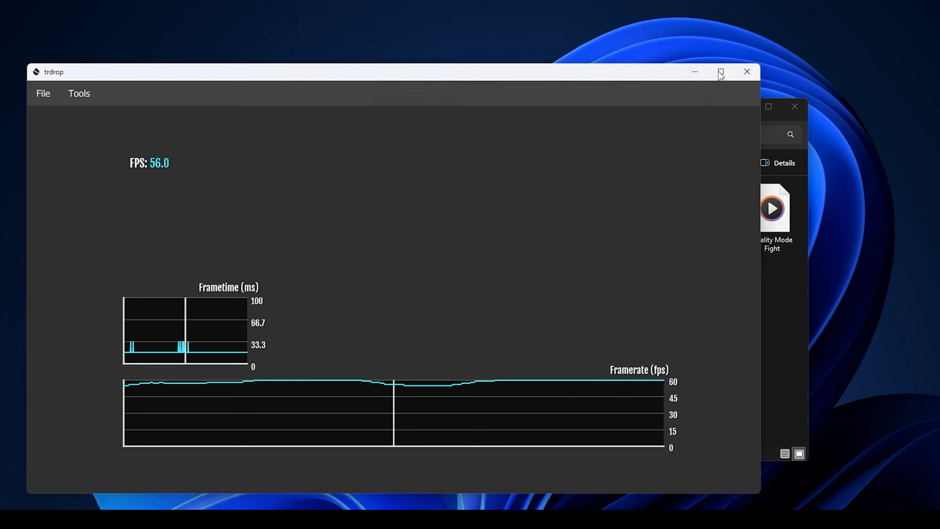
Close trdrop and delete the old exportsequence item from Premiere's Project panel
{"action": "left_click", "coordinate": [694, 71]}
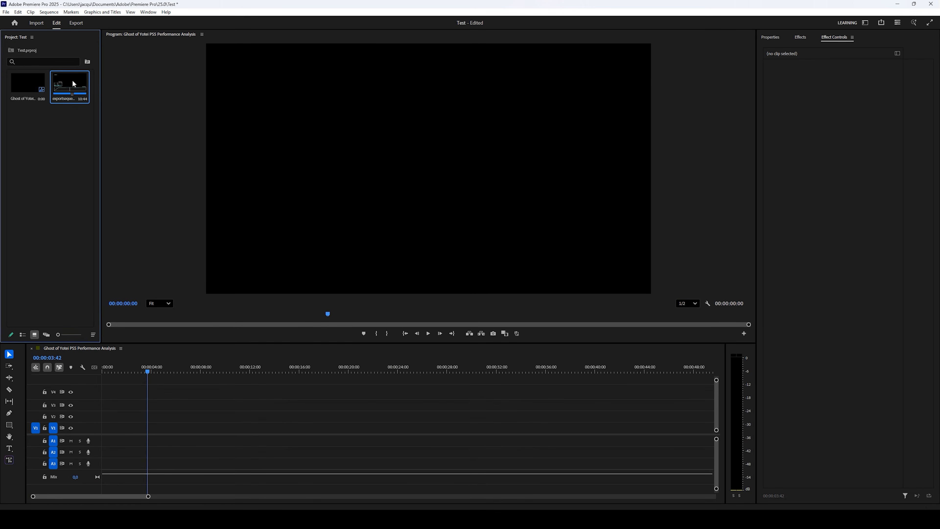
{"action": "key", "text": "Delete"}
{"action": "right_click", "coordinate": [53, 184]}
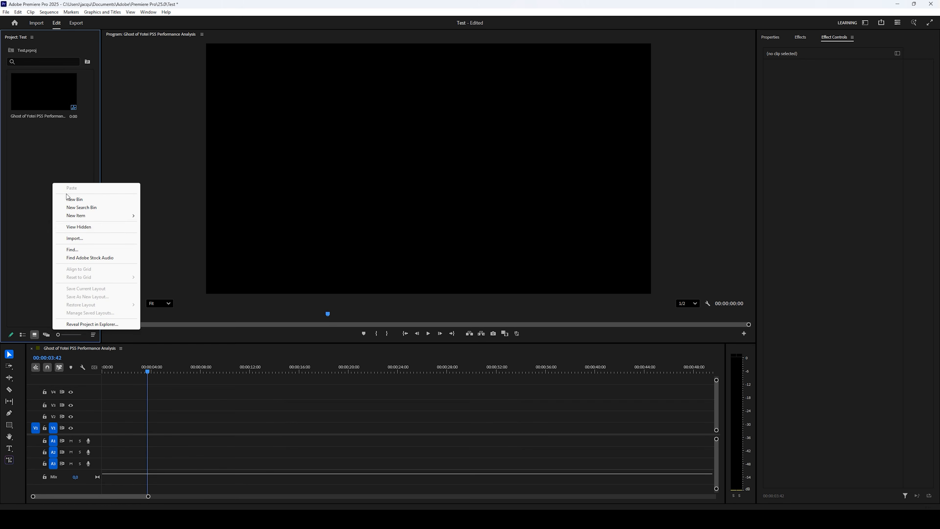
Import the new exportsequence frames as a single image sequence
{"action": "left_click", "coordinate": [88, 240]}
{"action": "left_click", "coordinate": [306, 125]}
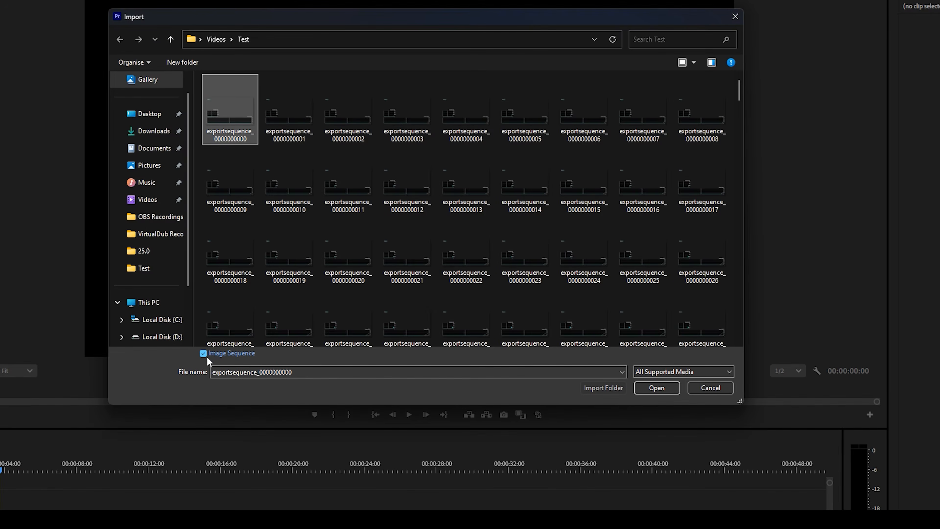
{"action": "left_click", "coordinate": [656, 388]}
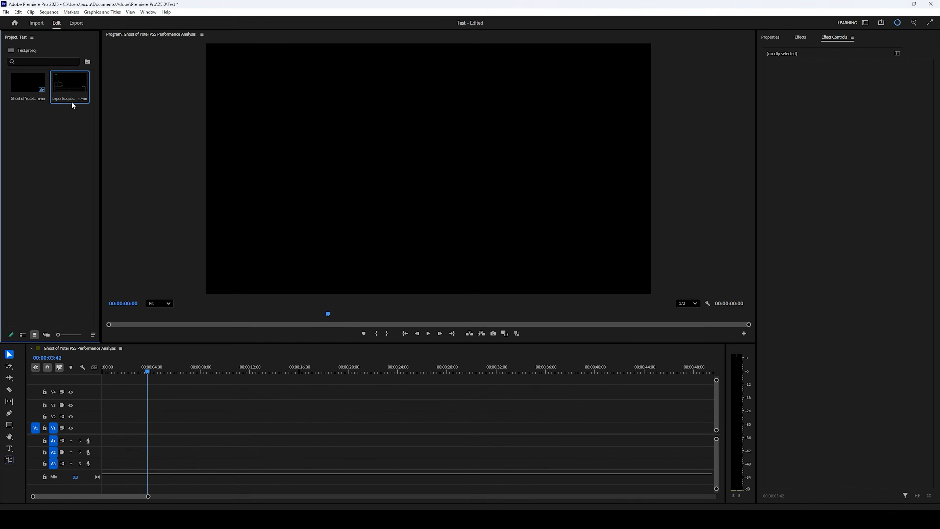
Reinterpret the new exportsequence at the 59.94 fps gameplay rate instead of 25 fps
{"action": "right_click", "coordinate": [71, 92]}
{"action": "mouse_move", "coordinate": [101, 170]}
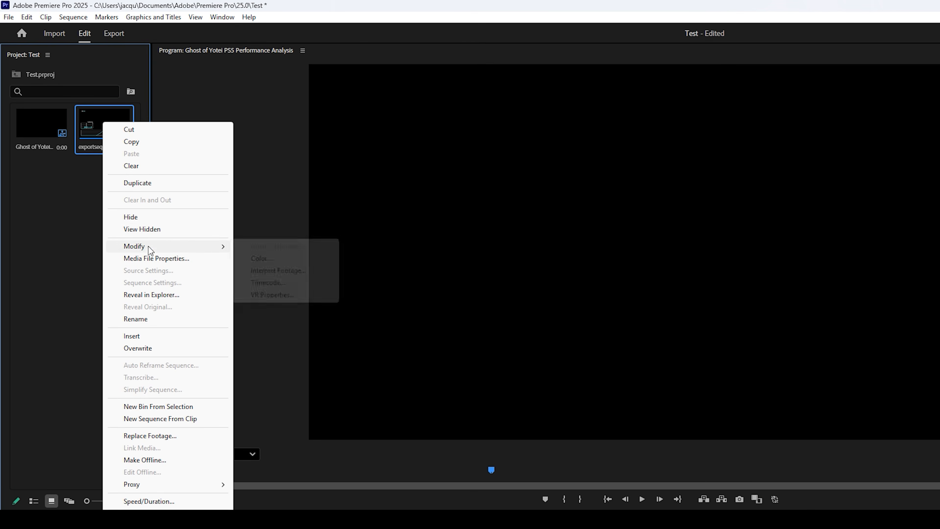
{"action": "left_click", "coordinate": [277, 270]}
{"action": "left_click", "coordinate": [392, 109]}
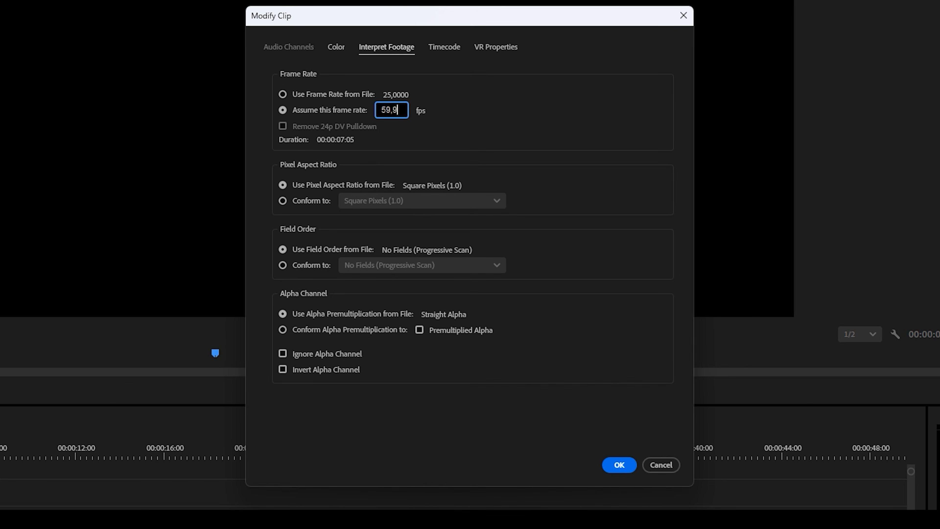
{"action": "left_click", "coordinate": [619, 464]}
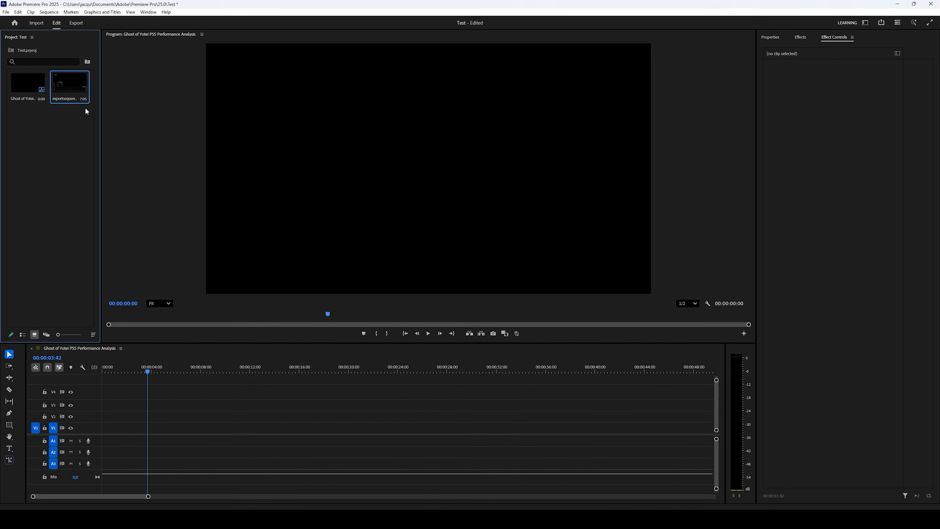
Place the new clip at the start of V1, keep sequence settings, and scale it to frame size
{"action": "left_click_drag", "start_coordinate": [69, 85], "coordinate": [107, 429]}
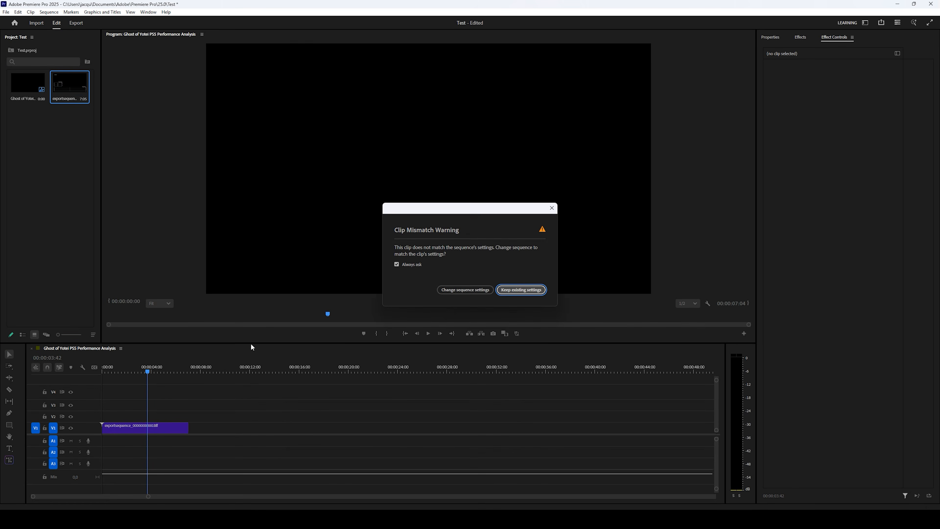
{"action": "left_click", "coordinate": [514, 292]}
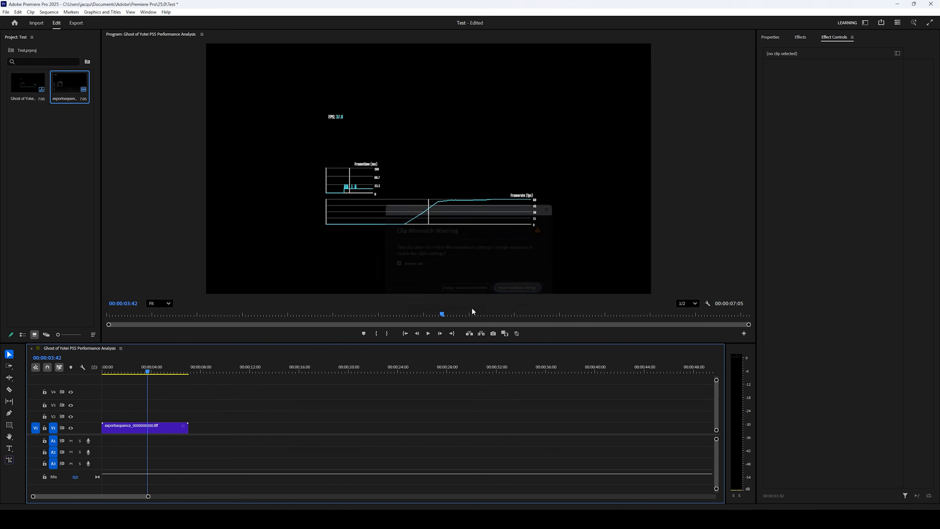
{"action": "right_click", "coordinate": [134, 430]}
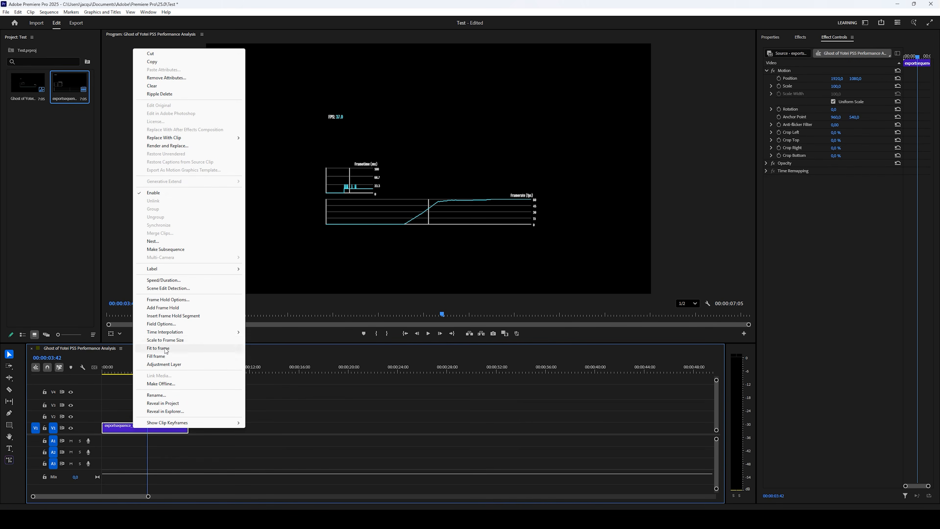
{"action": "left_click", "coordinate": [168, 340]}
Move the graph clip up to track V3, scrubbing to 00:00:02:27 to check it
{"action": "left_click_drag", "start_coordinate": [147, 373], "coordinate": [172, 380]}
{"action": "left_click_drag", "start_coordinate": [142, 434], "coordinate": [144, 410]}
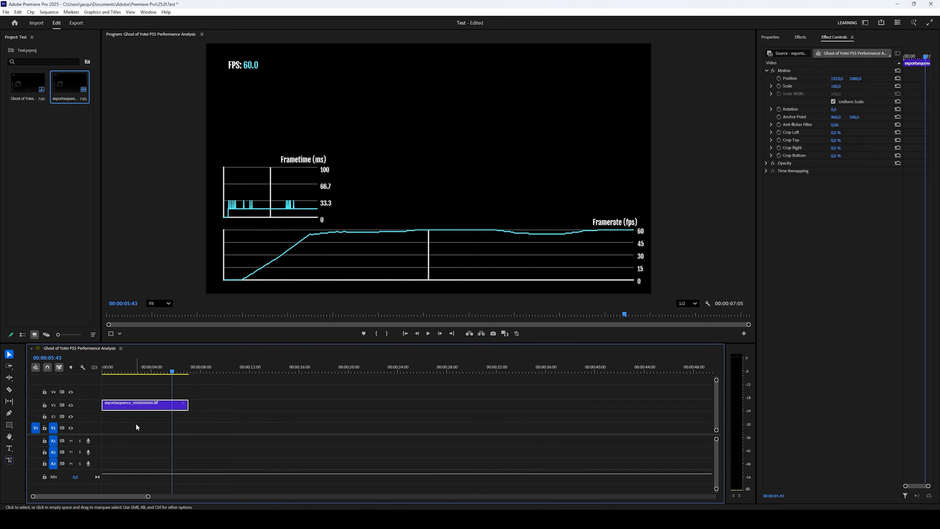
{"action": "mouse_move", "coordinate": [145, 372]}
{"action": "left_mouse_down"}
{"action": "mouse_move", "coordinate": [130, 372]}
{"action": "mouse_move", "coordinate": [154, 372]}
{"action": "mouse_move", "coordinate": [133, 372]}
{"action": "left_mouse_up"}
{"action": "left_click", "coordinate": [45, 238]}
Import the Perf Mode no FPS recording from OBS Recordings into the project
{"action": "right_click", "coordinate": [41, 200]}
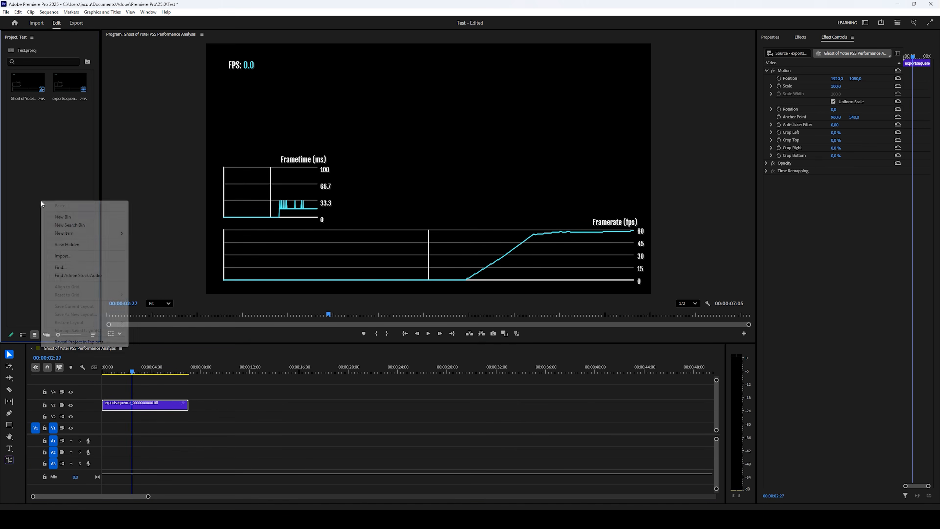
{"action": "left_click", "coordinate": [73, 258]}
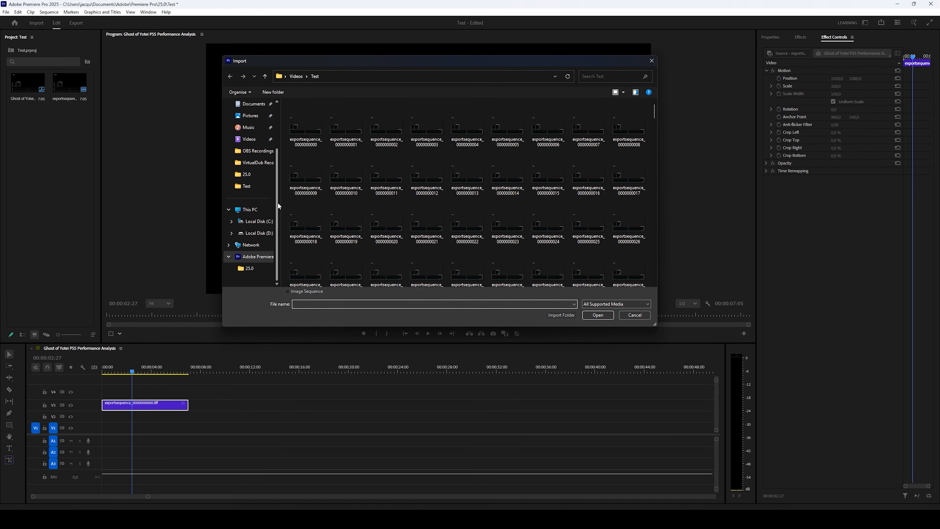
{"action": "left_click", "coordinate": [266, 152]}
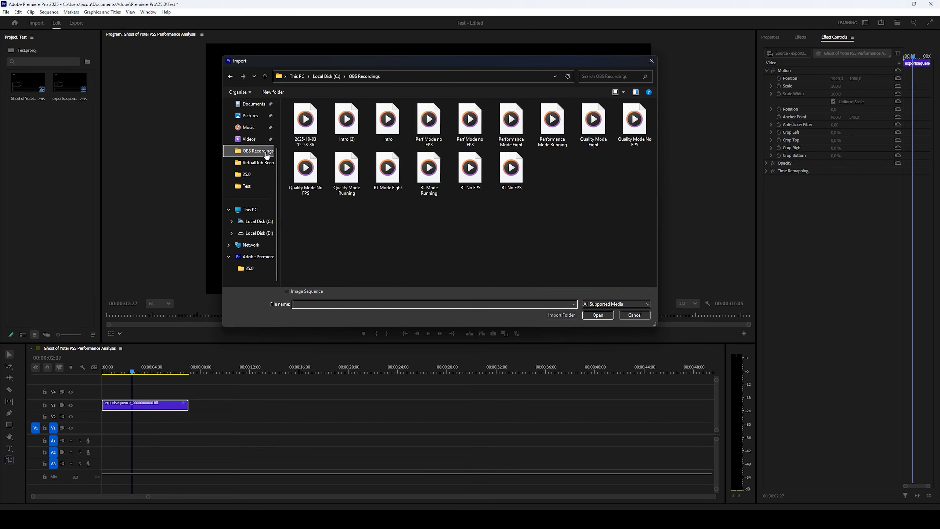
{"action": "left_click", "coordinate": [469, 146]}
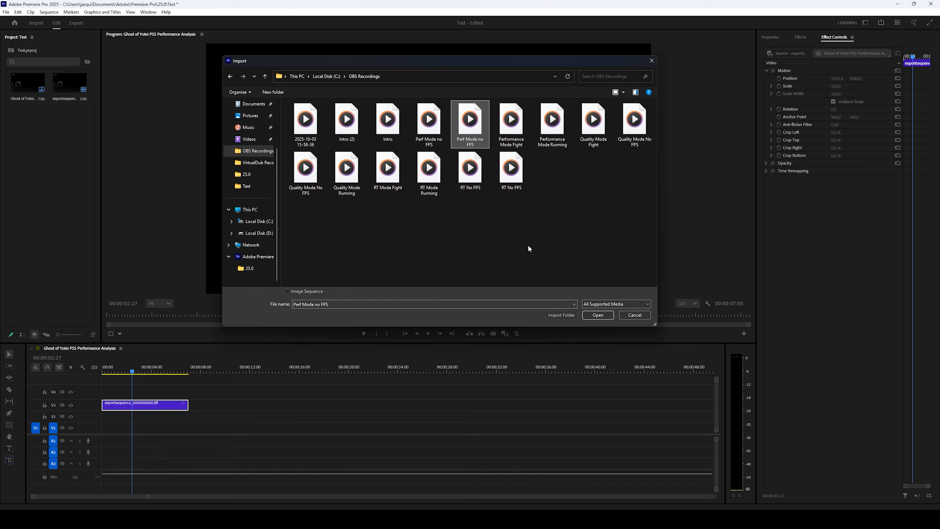
{"action": "left_click", "coordinate": [598, 315]}
Place the gameplay clip on V2 beneath the graph and make it fill the frame
{"action": "left_click_drag", "start_coordinate": [35, 127], "coordinate": [151, 392]}
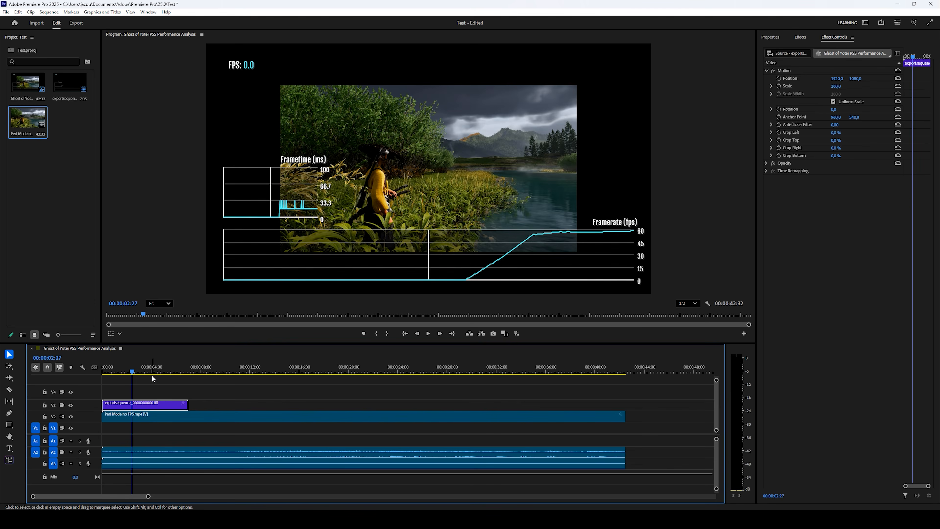
{"action": "right_click", "coordinate": [162, 416]}
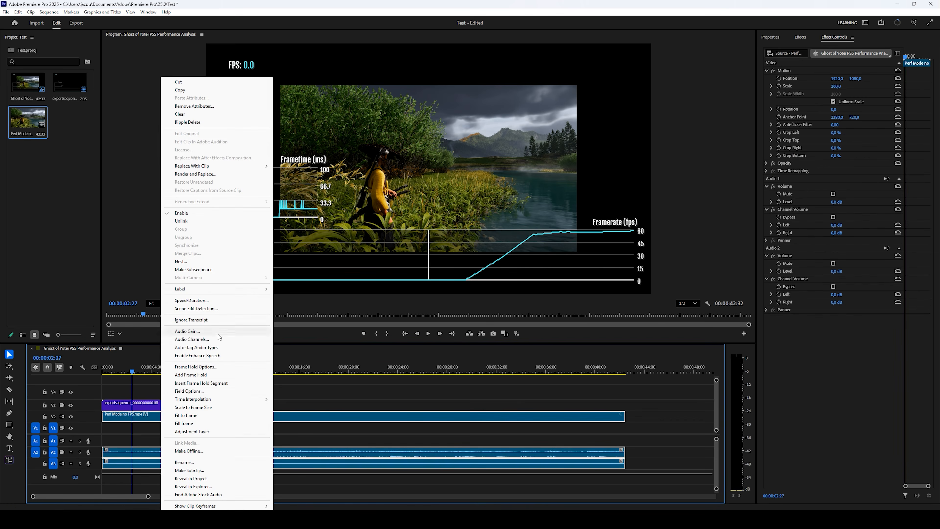
{"action": "left_click", "coordinate": [188, 423]}
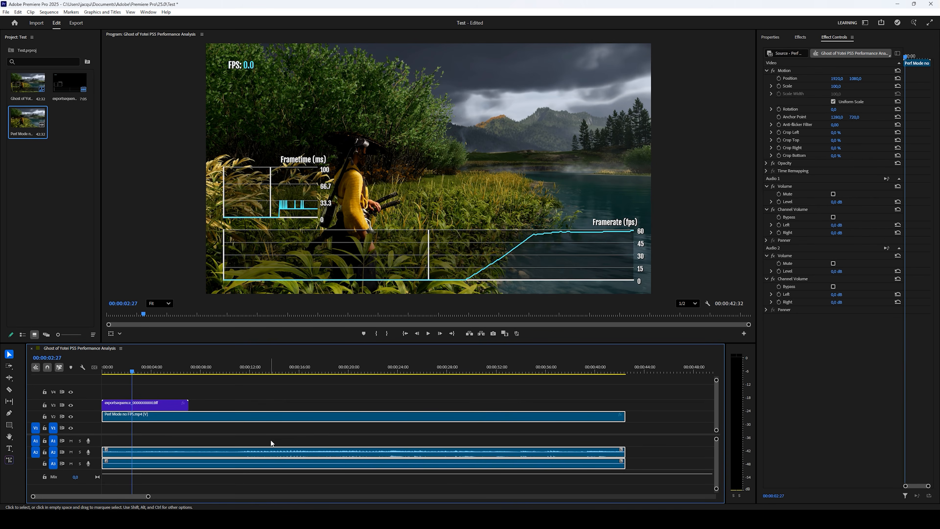
Bring trdrop back to the front, close its window, and deselect the timeline clips
{"action": "mouse_move", "coordinate": [479, 501]}
{"action": "left_click", "coordinate": [481, 481]}
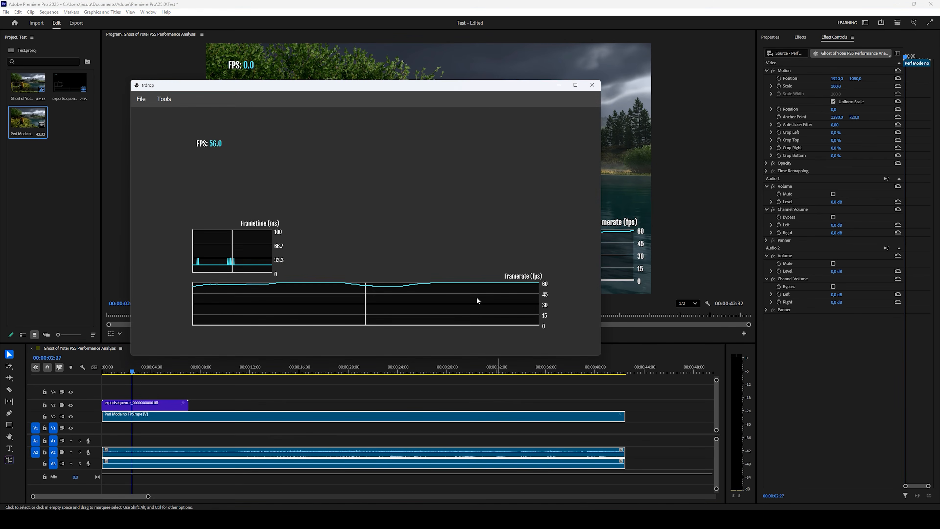
{"action": "left_click", "coordinate": [591, 87]}
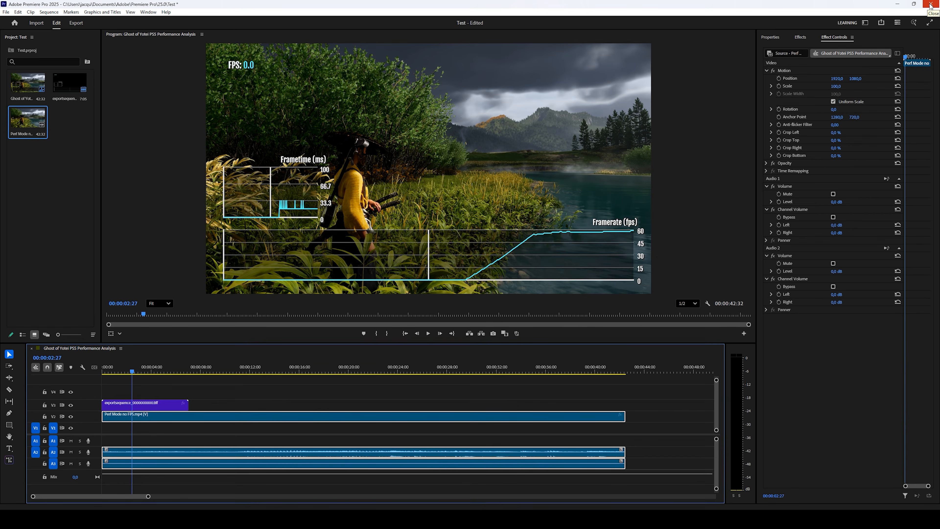
{"action": "left_click", "coordinate": [489, 407]}
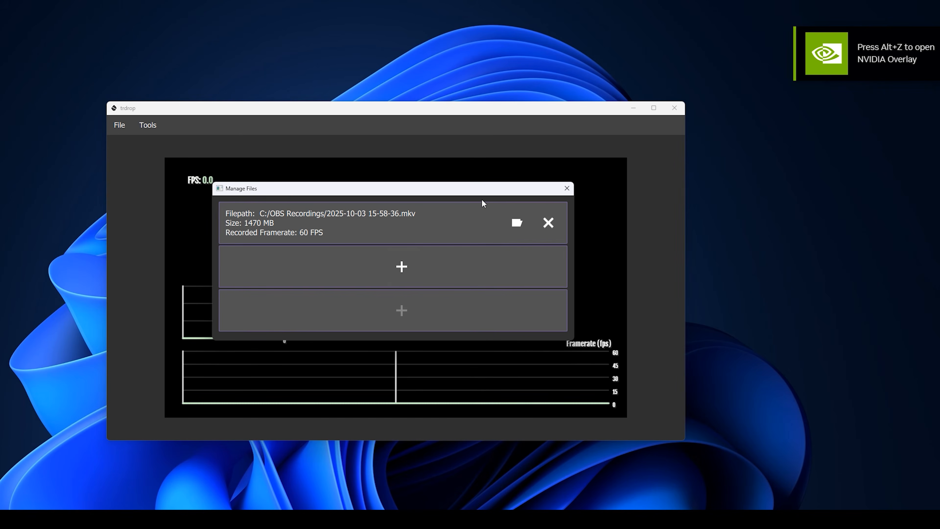
Add Intro.mkv from OBS Recordings as a second video, then open trdrop's Options window
{"action": "left_click_drag", "start_coordinate": [414, 188], "coordinate": [398, 190]}
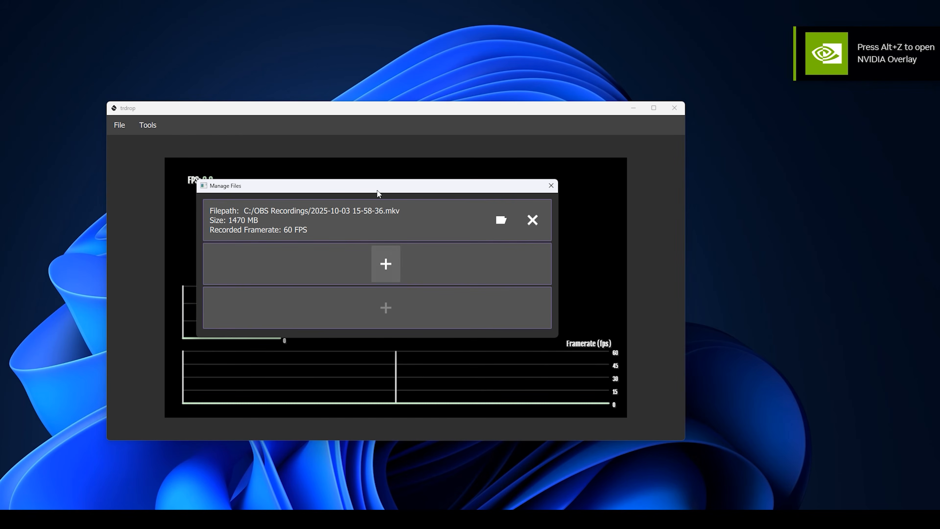
{"action": "left_click", "coordinate": [389, 260]}
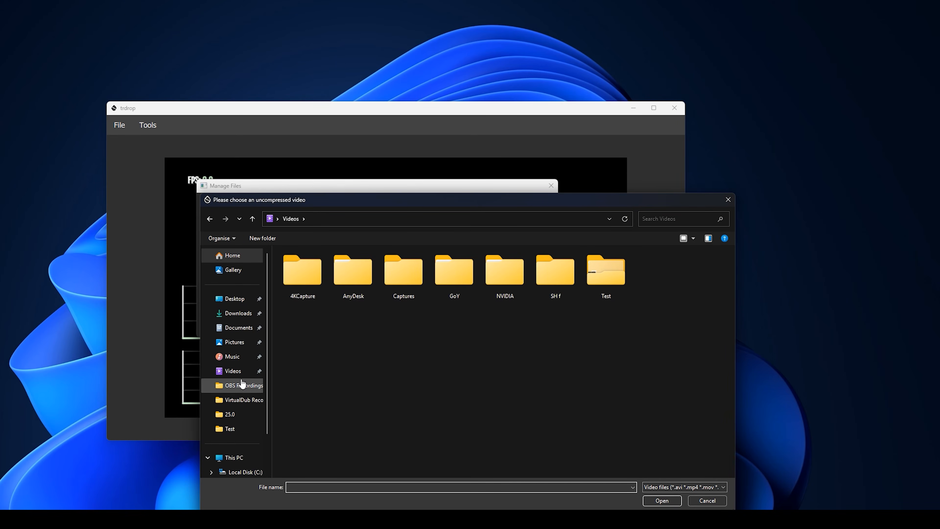
{"action": "scroll", "coordinate": [242, 384], "scroll_direction": "down", "scroll_amount": 2}
{"action": "left_click", "coordinate": [244, 428]}
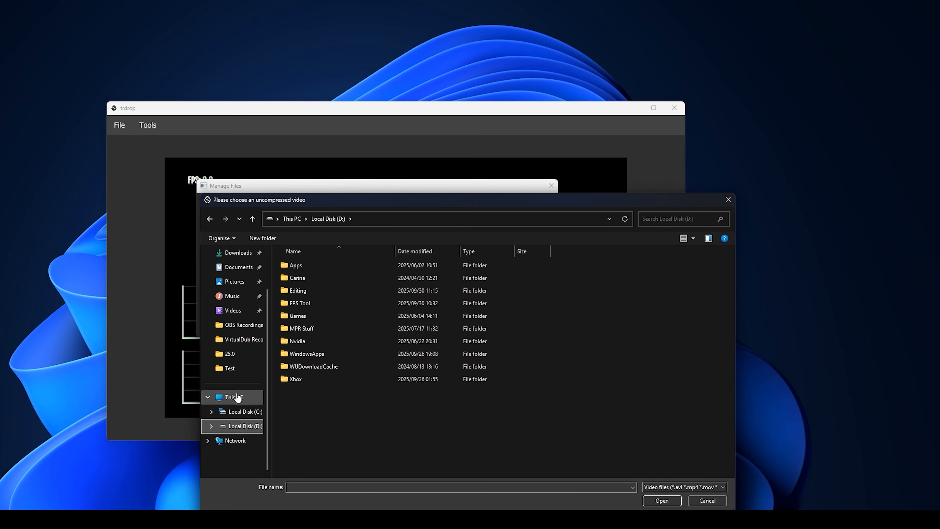
{"action": "left_click", "coordinate": [246, 325]}
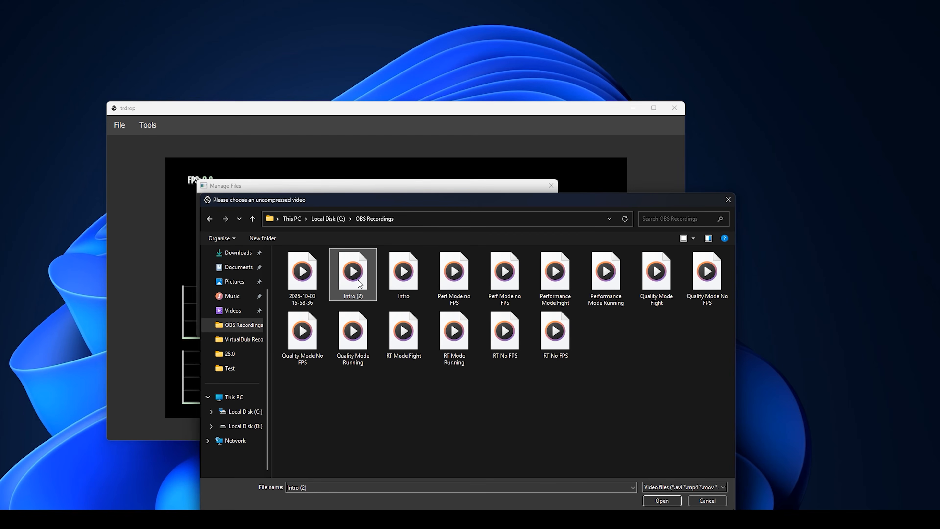
{"action": "left_click", "coordinate": [401, 285]}
{"action": "left_click", "coordinate": [649, 502]}
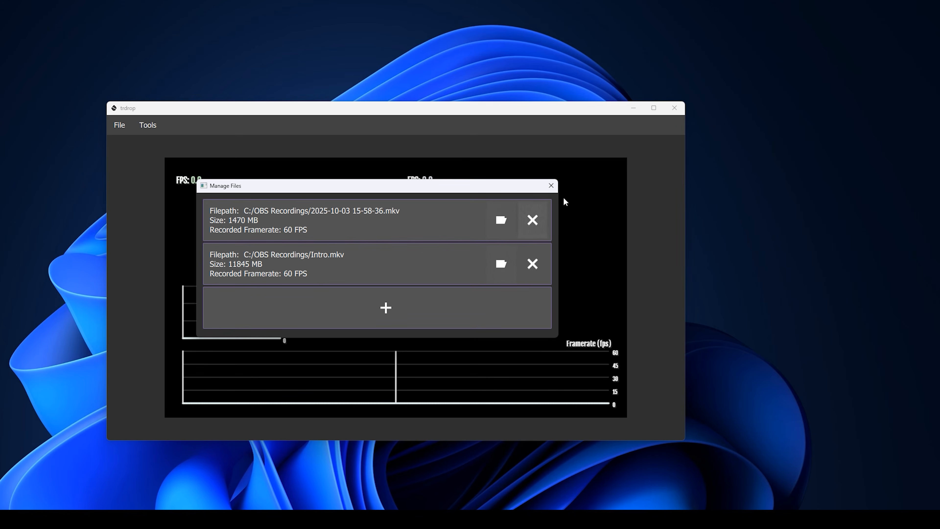
{"action": "left_click", "coordinate": [551, 185]}
{"action": "left_click", "coordinate": [170, 149]}
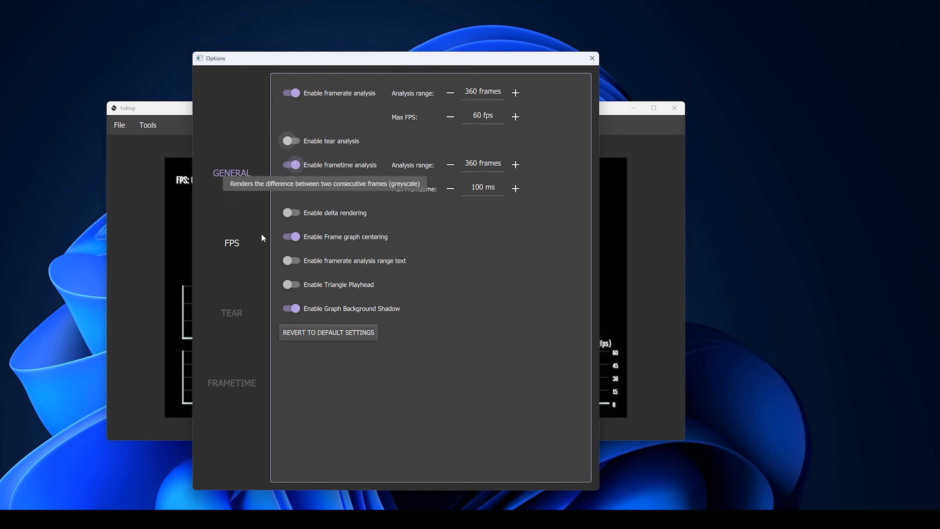
On the FPS settings, apply a pixel difference of 15 to all videos
{"action": "left_click", "coordinate": [241, 244]}
{"action": "mouse_move", "coordinate": [411, 120]}
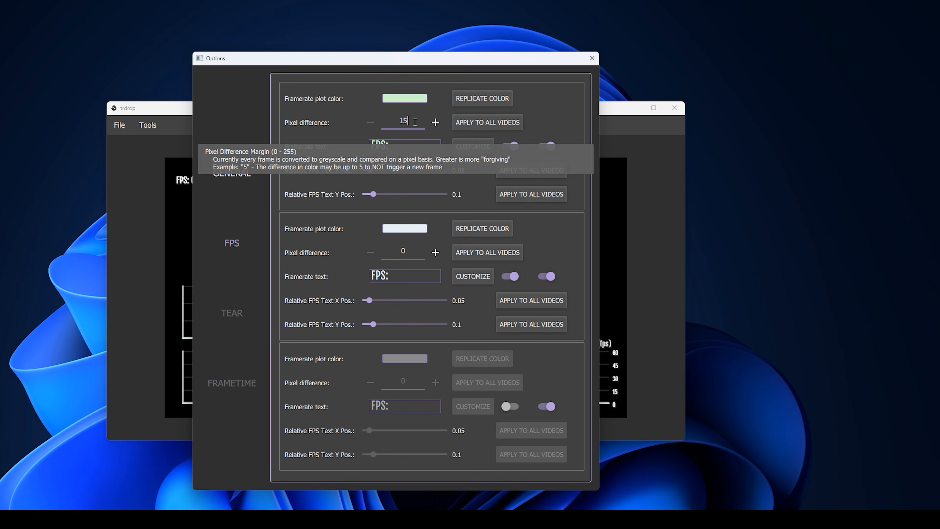
{"action": "left_click", "coordinate": [492, 124]}
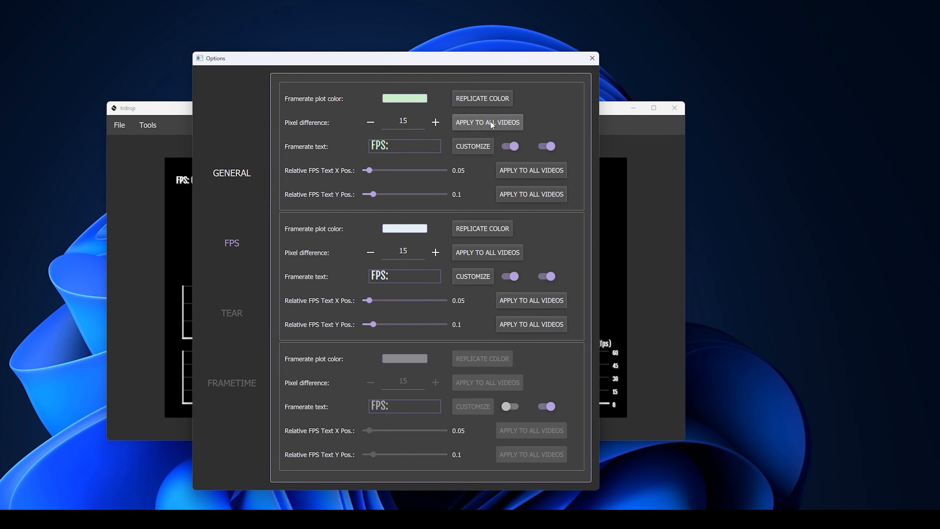
Make the first video's framerate plot cyan and the second's green, then close Options
{"action": "left_click", "coordinate": [417, 99]}
{"action": "left_click", "coordinate": [365, 262]}
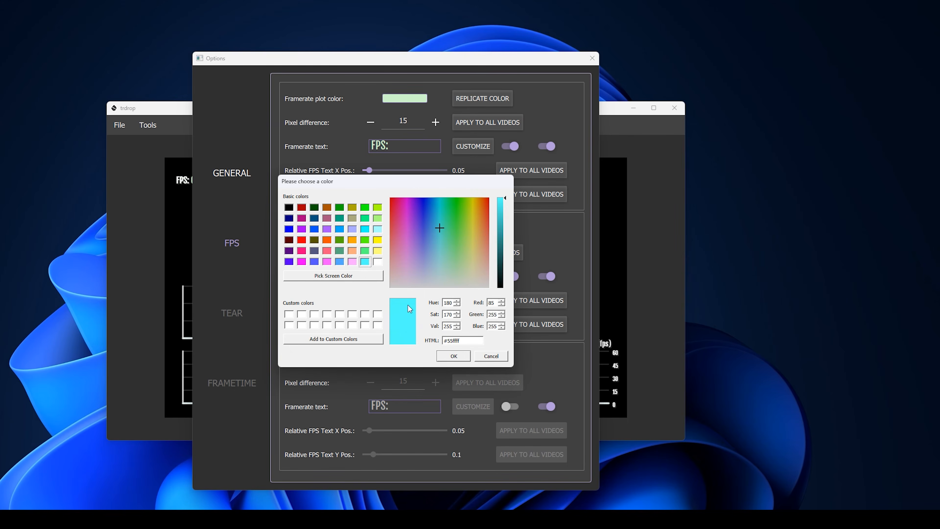
{"action": "left_click", "coordinate": [454, 356]}
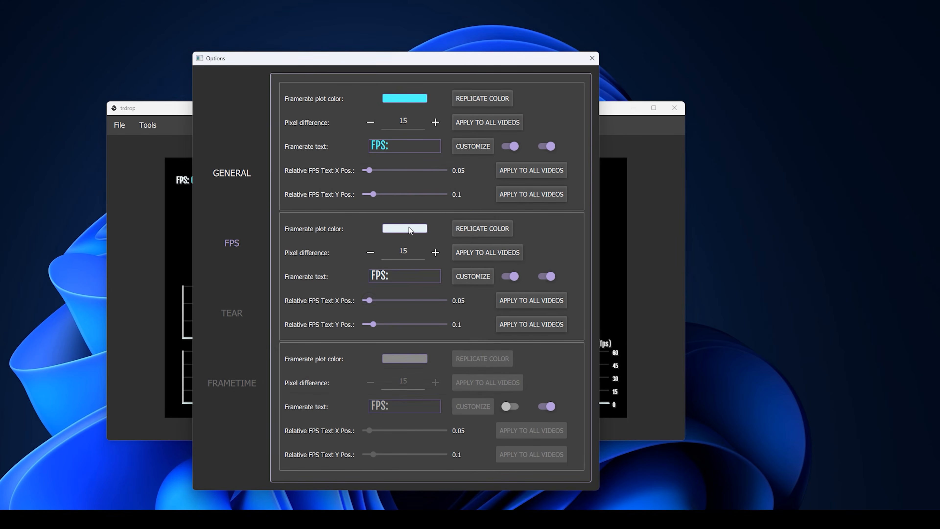
{"action": "left_click", "coordinate": [410, 229]}
{"action": "left_click", "coordinate": [366, 208]}
{"action": "left_click", "coordinate": [454, 356]}
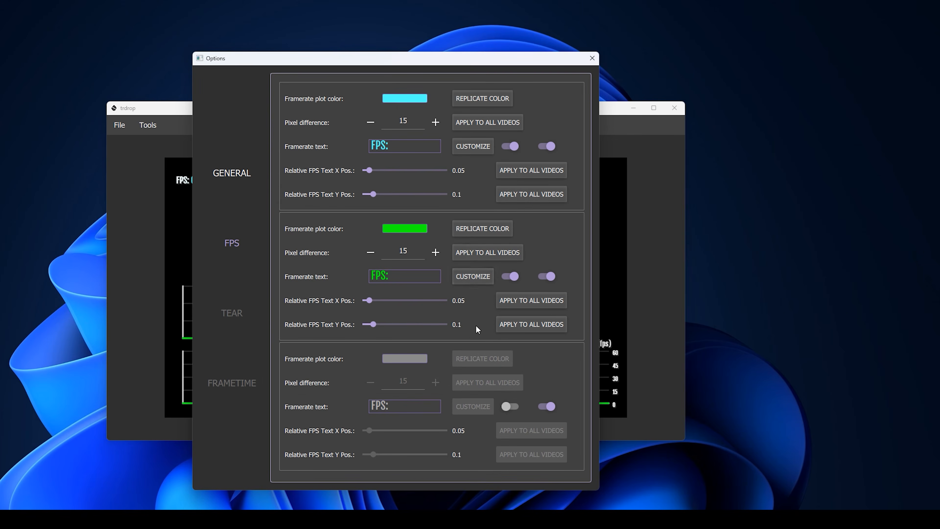
{"action": "left_click", "coordinate": [592, 59]}
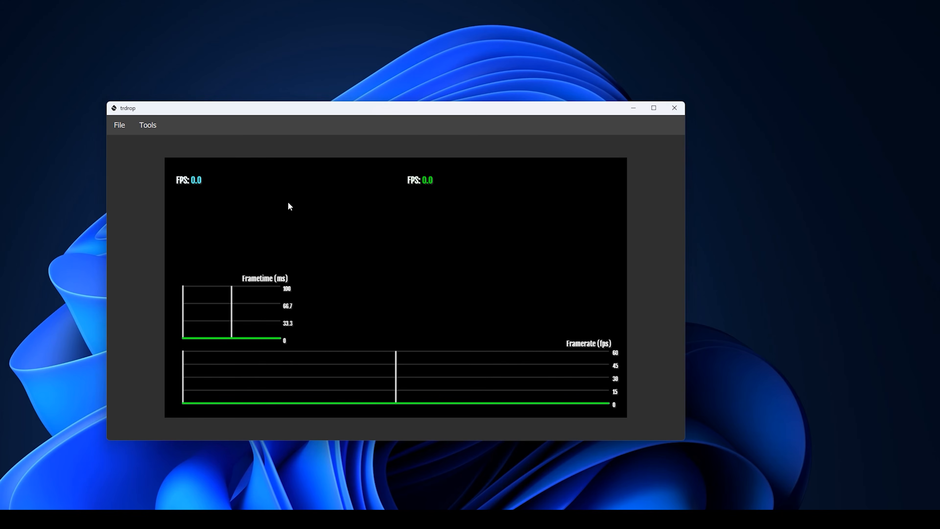
Export a 1920x1080 .jpg sequence, move the progress and preview windows aside, then close trdrop
{"action": "left_click", "coordinate": [125, 130]}
{"action": "left_click", "coordinate": [130, 177]}
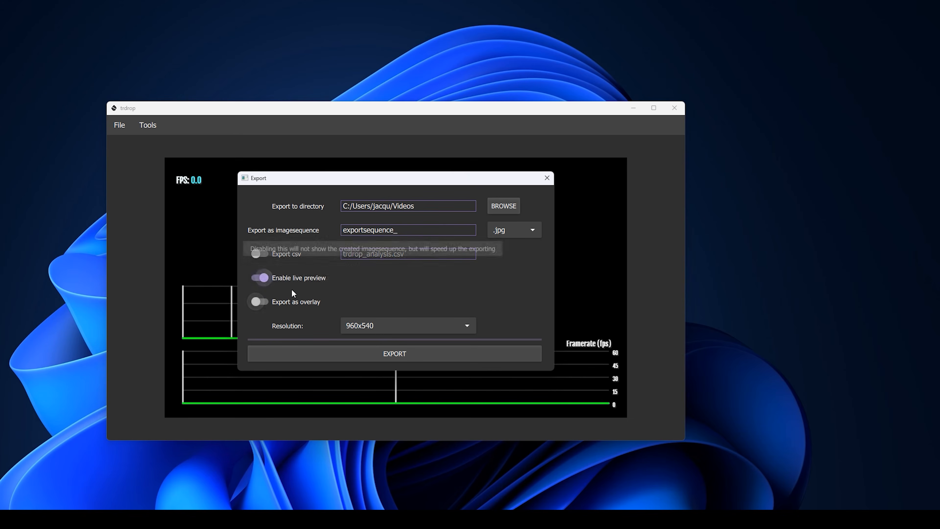
{"action": "left_click", "coordinate": [412, 326]}
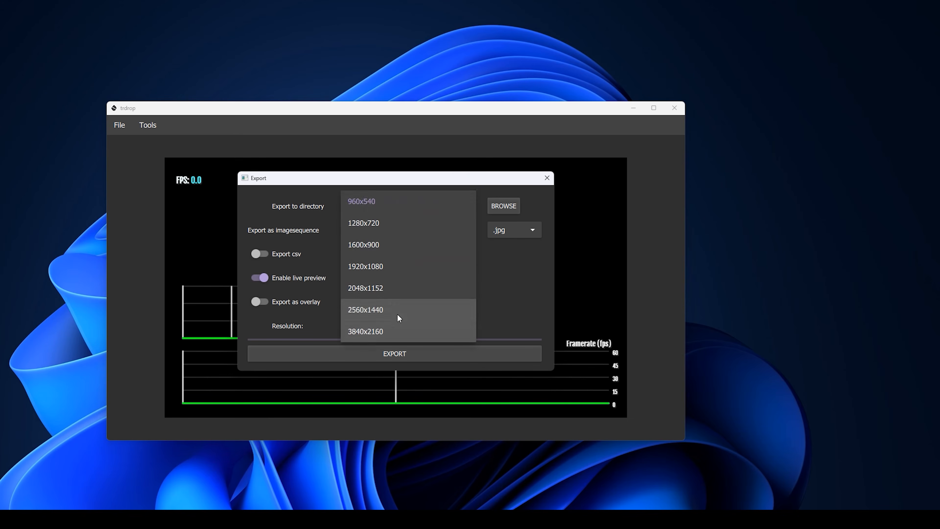
{"action": "left_click", "coordinate": [372, 265]}
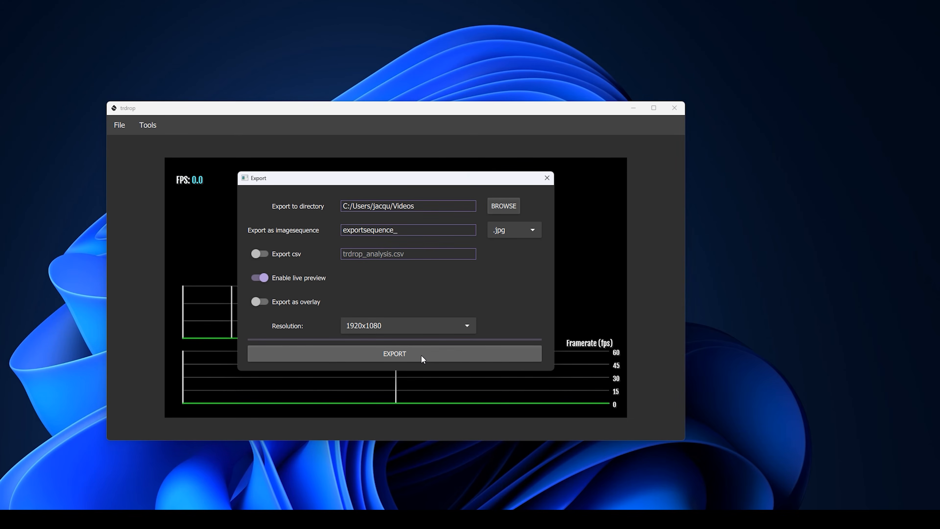
{"action": "left_click", "coordinate": [421, 355]}
{"action": "left_click_drag", "start_coordinate": [425, 182], "coordinate": [792, 64]}
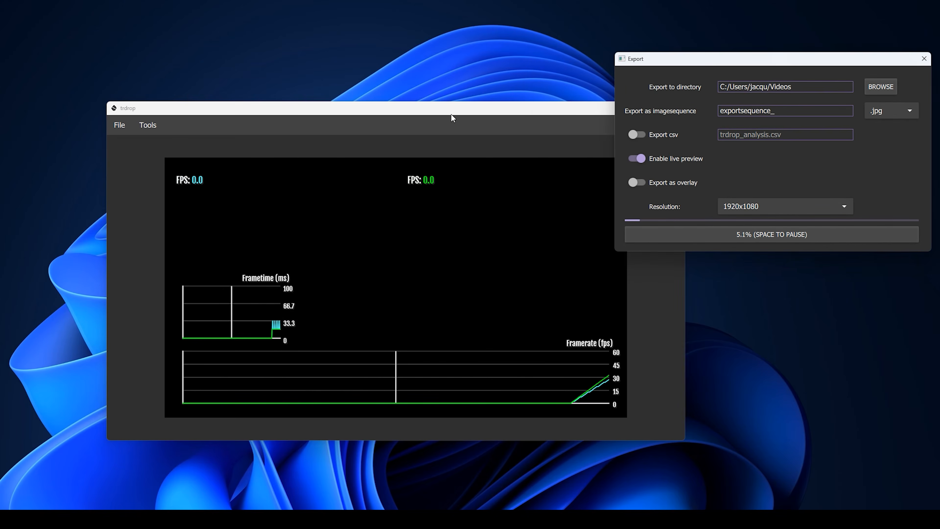
{"action": "left_click_drag", "start_coordinate": [452, 116], "coordinate": [344, 104]}
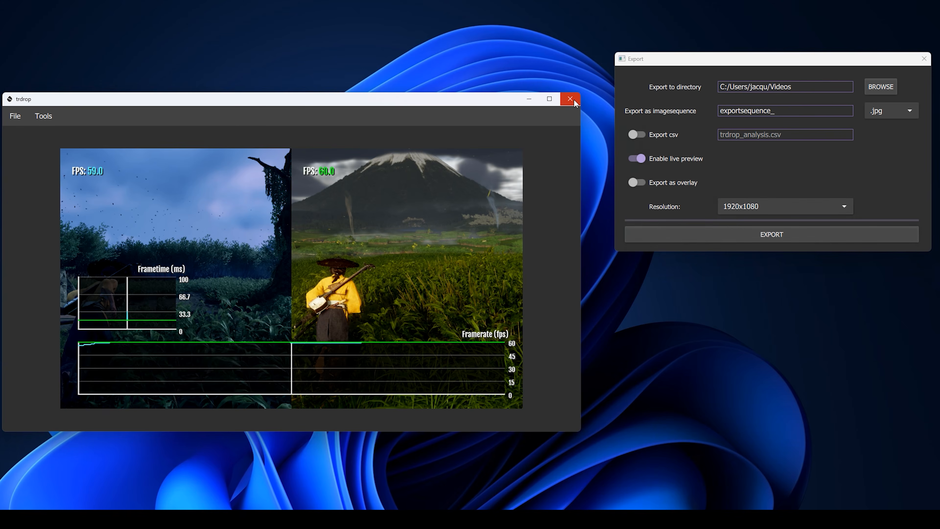
{"action": "left_click", "coordinate": [575, 104]}
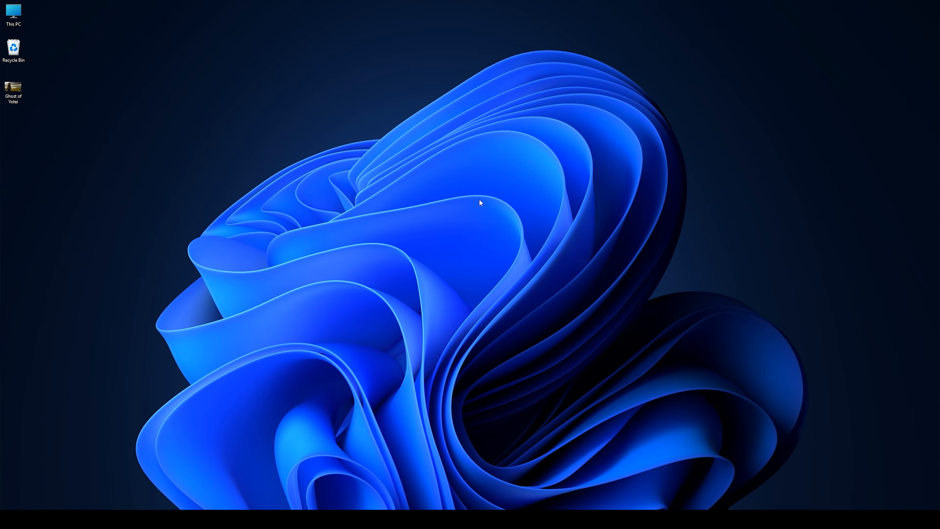
Refresh the desktop, launch VirtualDub2 and switch it into capture mode
{"action": "right_click", "coordinate": [402, 166]}
{"action": "left_click", "coordinate": [437, 197]}
{"action": "left_click", "coordinate": [518, 518]}
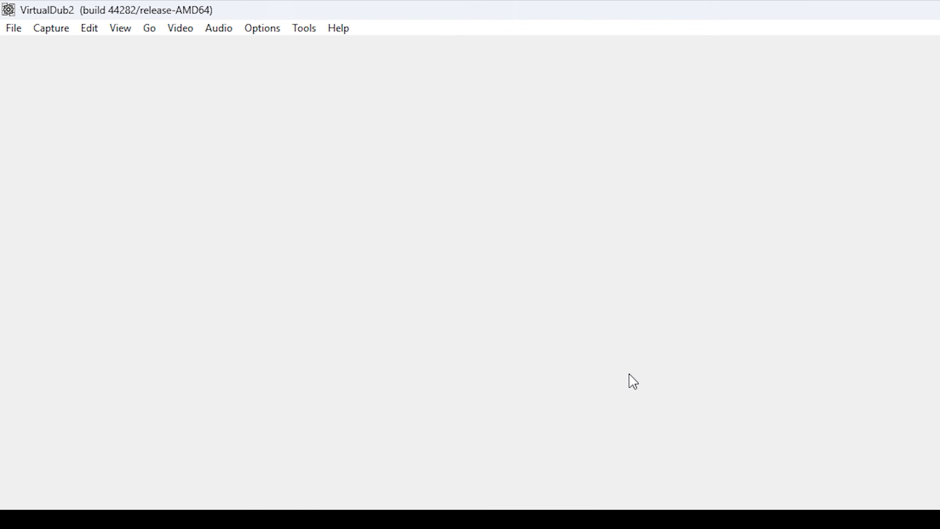
{"action": "left_click", "coordinate": [51, 28]}
{"action": "left_click", "coordinate": [66, 46]}
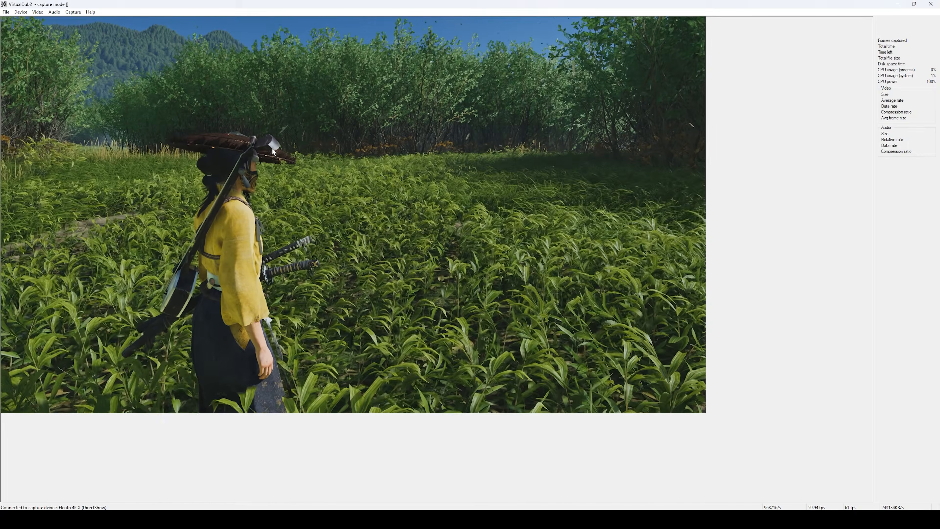
Set the capture file name to 'Test'
{"action": "left_click", "coordinate": [69, 13]}
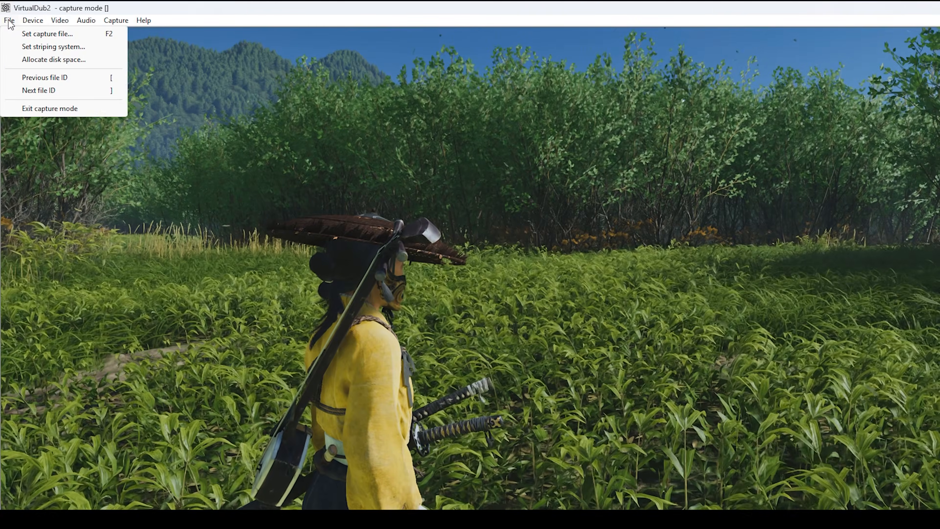
{"action": "left_click", "coordinate": [40, 34]}
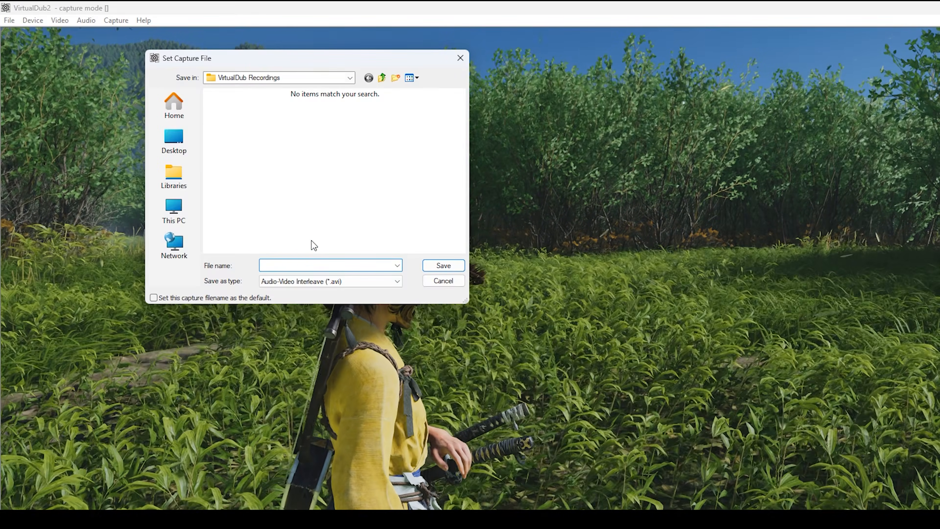
{"action": "type", "text": "Test"}
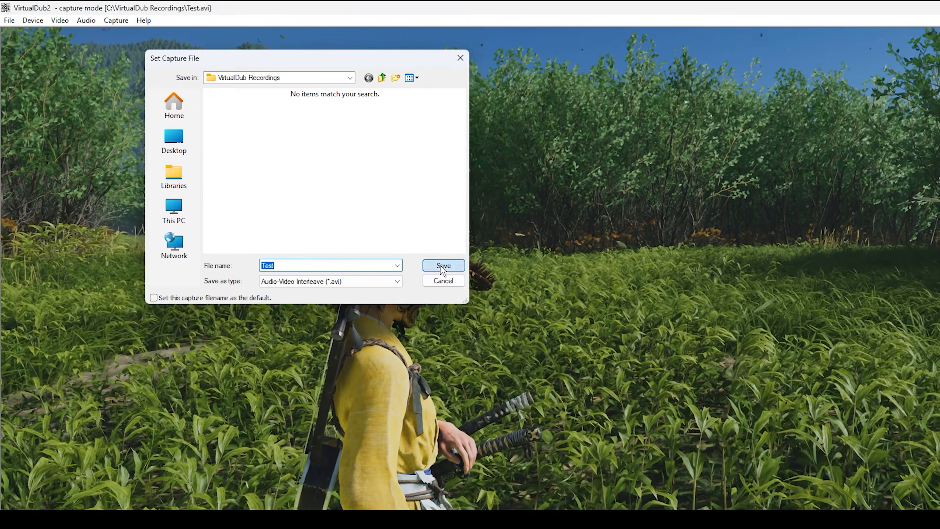
{"action": "key", "text": "Return"}
Accept capture settings at 59.9402 fps and keep video compression uncompressed
{"action": "left_click", "coordinate": [118, 23]}
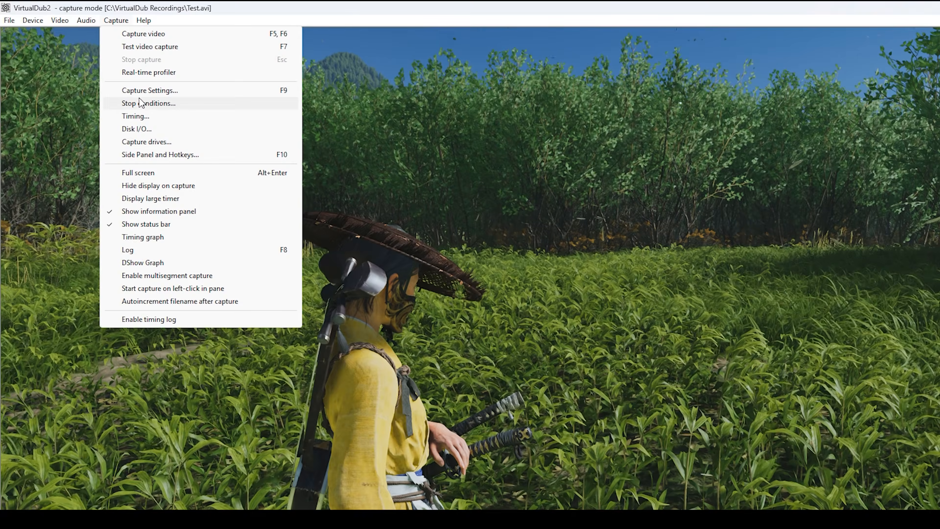
{"action": "left_click", "coordinate": [140, 91]}
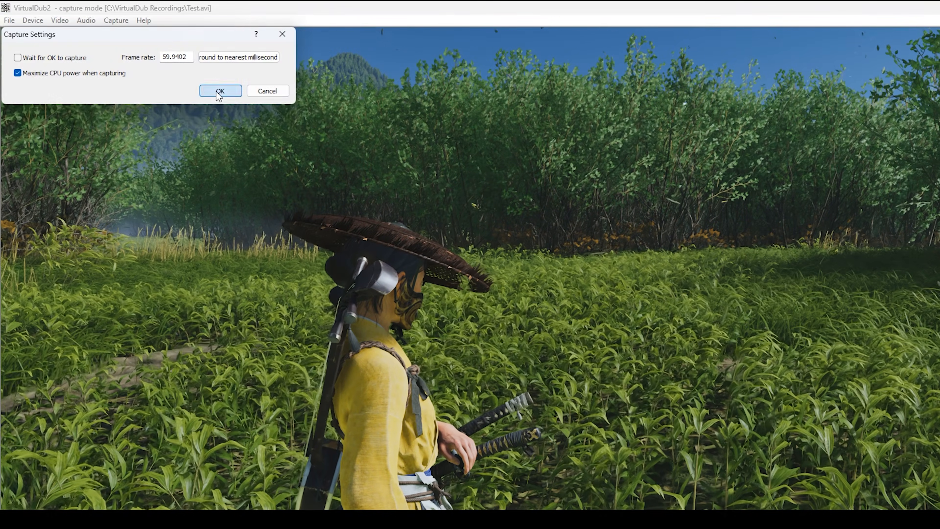
{"action": "left_click", "coordinate": [220, 91]}
{"action": "left_click", "coordinate": [50, 22]}
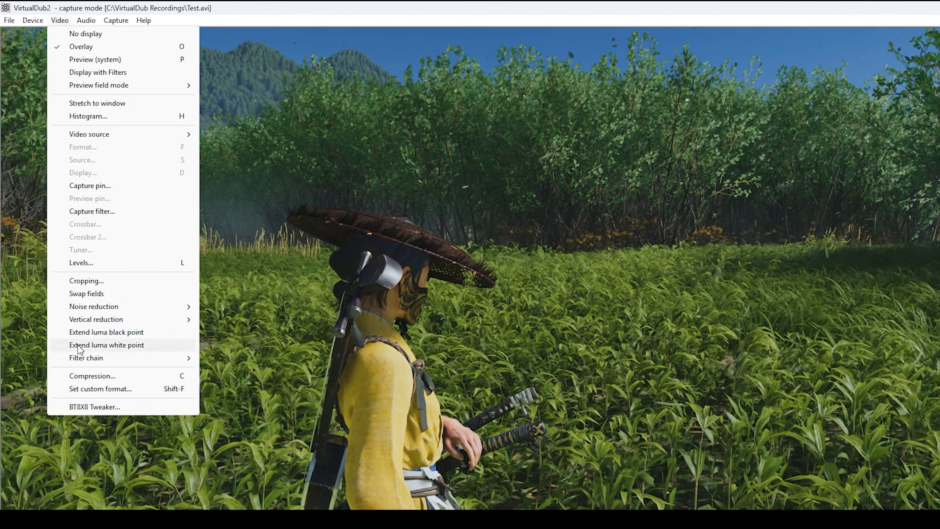
{"action": "left_click", "coordinate": [99, 376]}
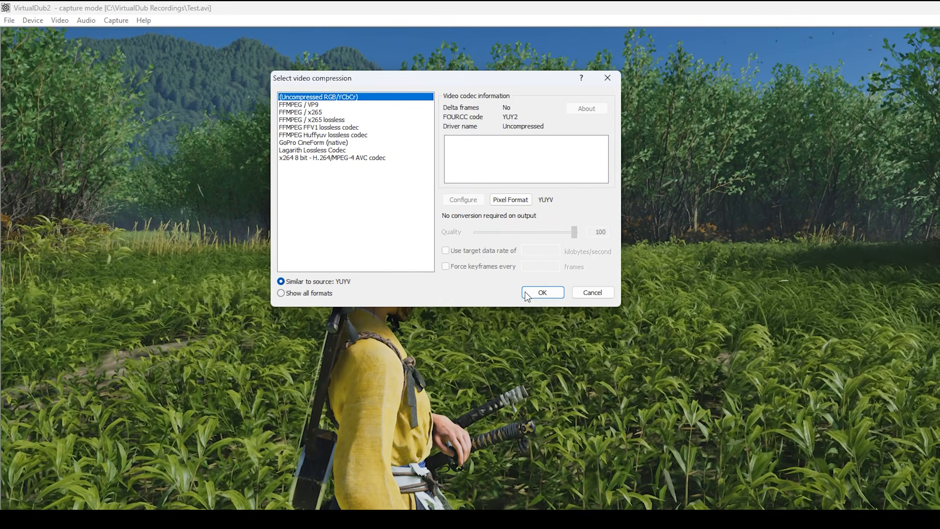
{"action": "left_click", "coordinate": [533, 292]}
Bring up the custom video format settings showing 1920x1080 YUY2
{"action": "left_click", "coordinate": [59, 20]}
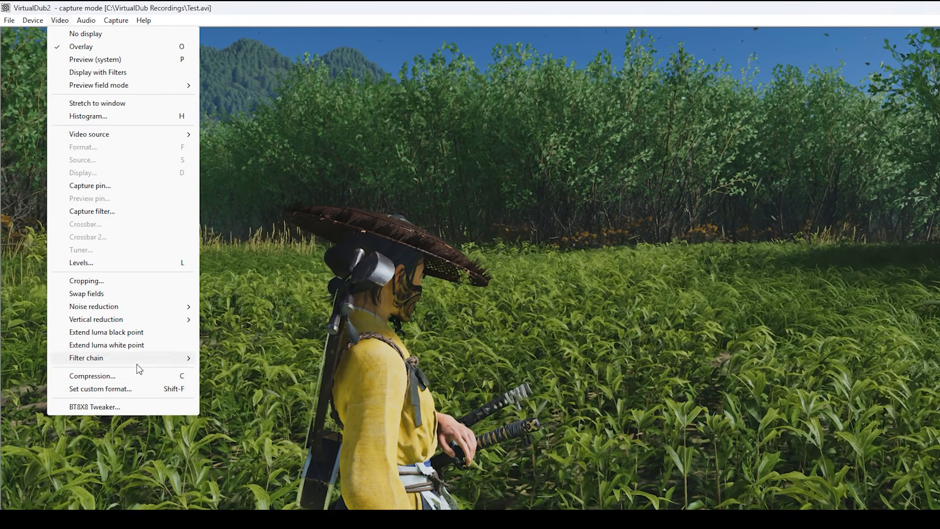
{"action": "left_click", "coordinate": [121, 391]}
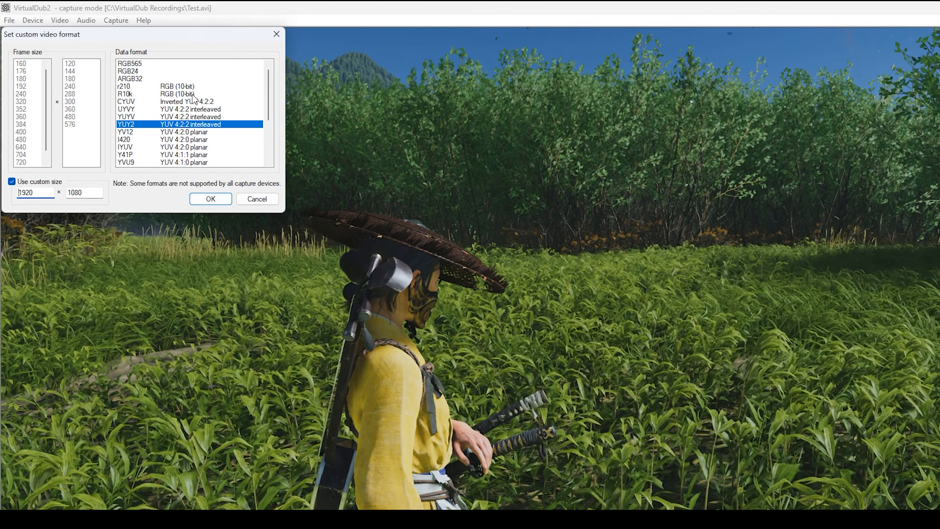
{"action": "scroll", "coordinate": [269, 105], "scroll_direction": "down", "scroll_amount": 1}
{"action": "left_click_drag", "start_coordinate": [270, 104], "coordinate": [268, 130]}
{"action": "scroll", "coordinate": [241, 100], "scroll_direction": "up", "scroll_amount": 3}
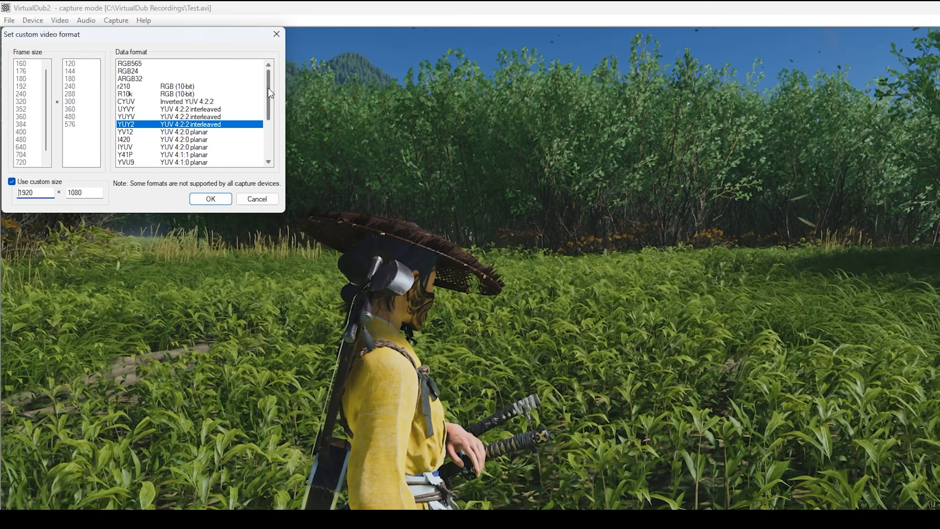
Apply the 1920x1080 YUY2 format, capture 857 frames to Test.avi with F5, then close VirtualDub2
{"action": "left_click", "coordinate": [217, 200]}
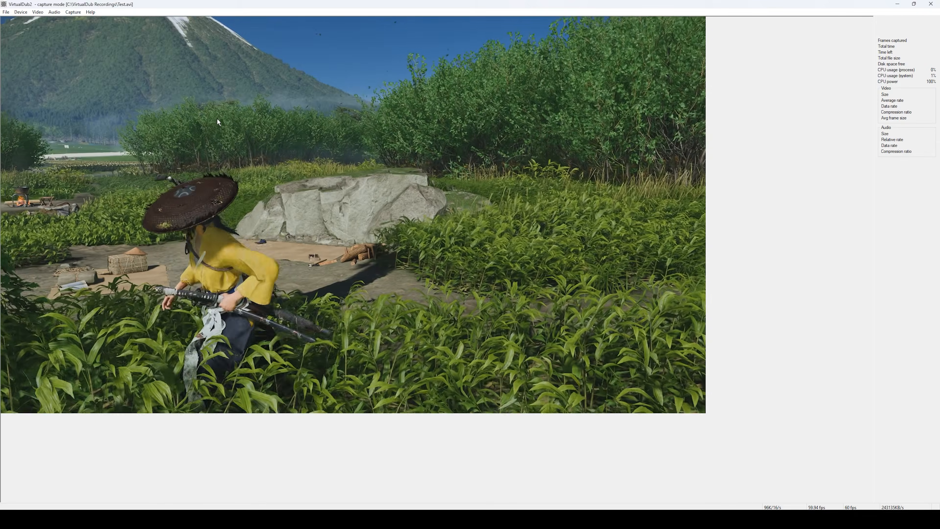
{"action": "key", "text": "F5"}
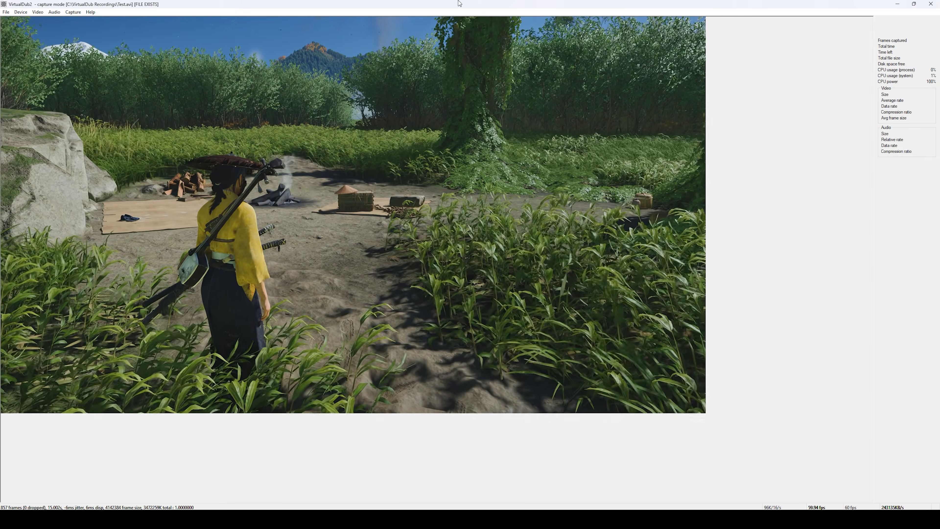
{"action": "left_click", "coordinate": [931, 4]}
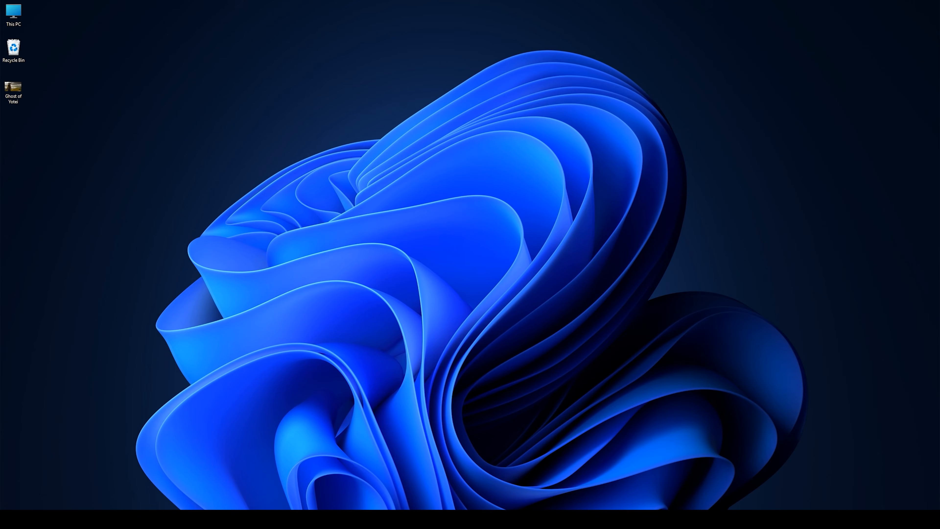
Load Test.avi from the VirtualDub Recordings folder via the file manager
{"action": "key", "text": "ctrl+f"}
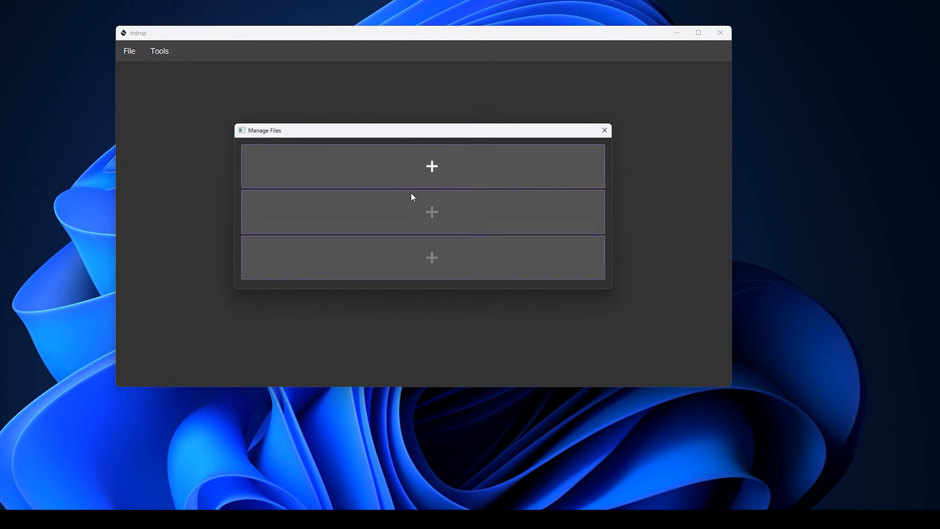
{"action": "left_click", "coordinate": [433, 164]}
{"action": "left_click", "coordinate": [278, 356]}
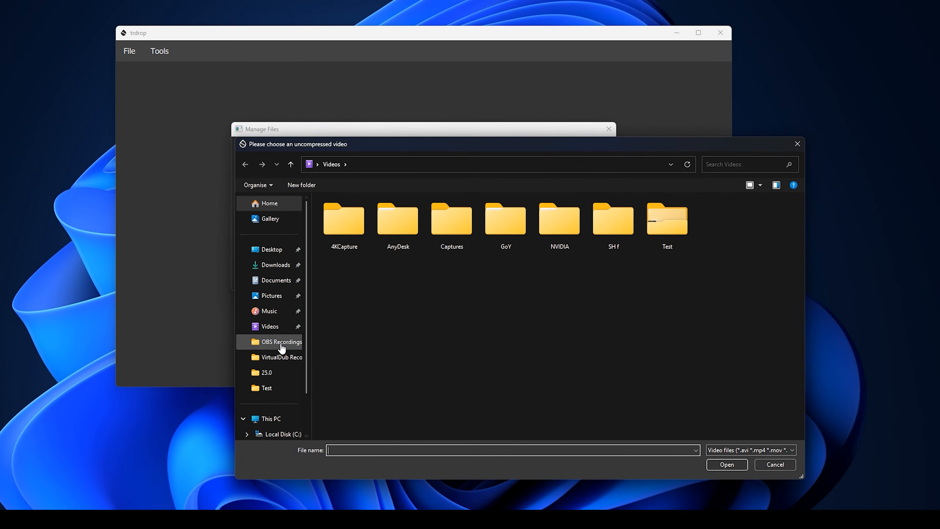
{"action": "left_click", "coordinate": [744, 462]}
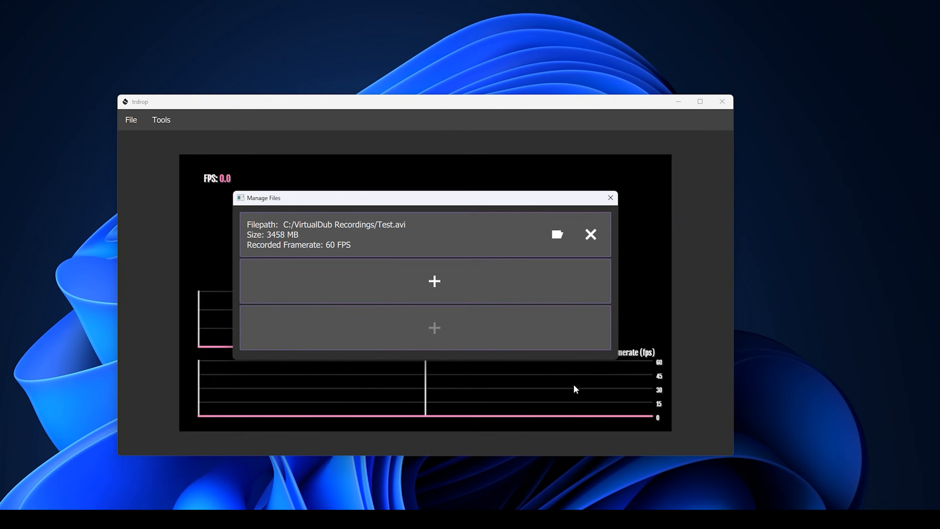
{"action": "left_click", "coordinate": [611, 199]}
Review the FPS page in the analysis Options, then close them
{"action": "left_click", "coordinate": [161, 122]}
{"action": "left_click", "coordinate": [176, 147]}
{"action": "left_click", "coordinate": [251, 245]}
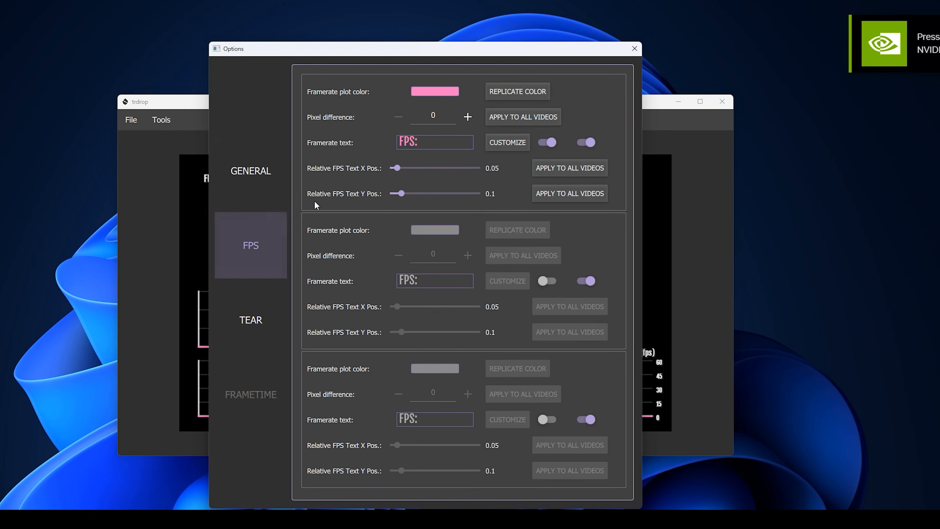
{"action": "mouse_move", "coordinate": [439, 119]}
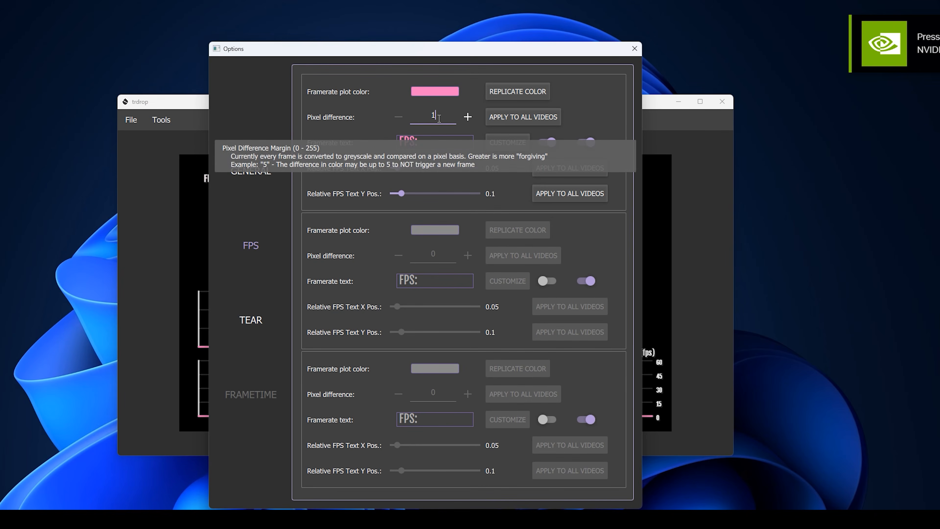
{"action": "scroll", "coordinate": [439, 118], "scroll_direction": "up", "scroll_amount": 3}
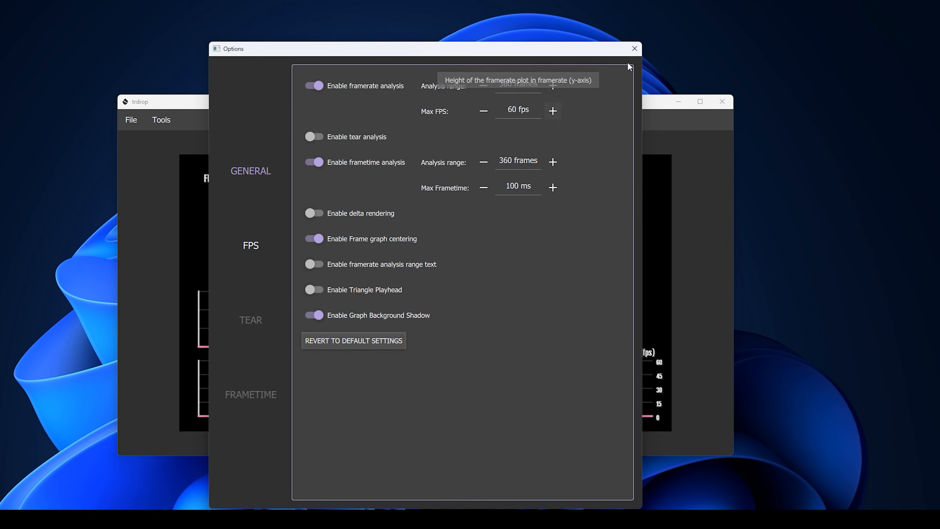
{"action": "left_click", "coordinate": [635, 49]}
Export the graphs as a 960x540 .jpg sequence and move the progress and preview windows aside
{"action": "left_click", "coordinate": [139, 120]}
{"action": "left_click", "coordinate": [155, 176]}
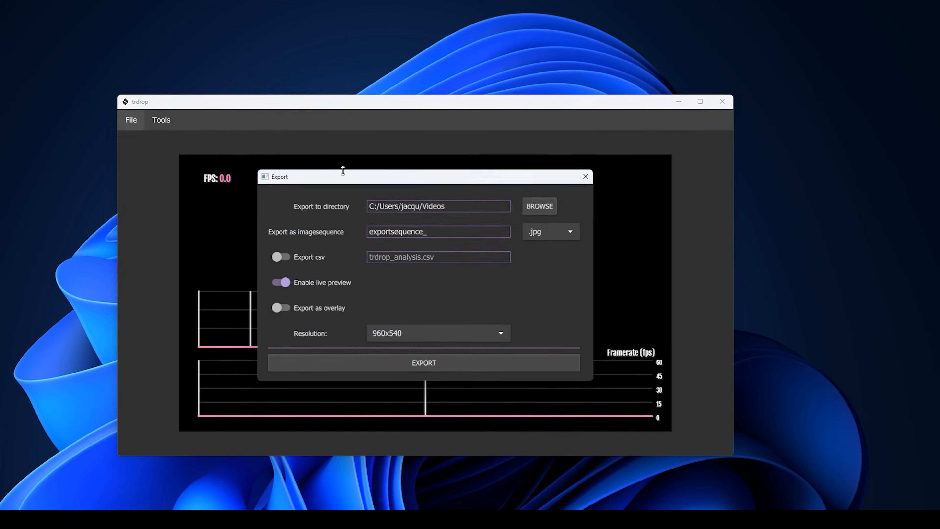
{"action": "left_click", "coordinate": [429, 364]}
{"action": "left_click_drag", "start_coordinate": [445, 181], "coordinate": [814, 37]}
{"action": "left_click_drag", "start_coordinate": [483, 108], "coordinate": [368, 74]}
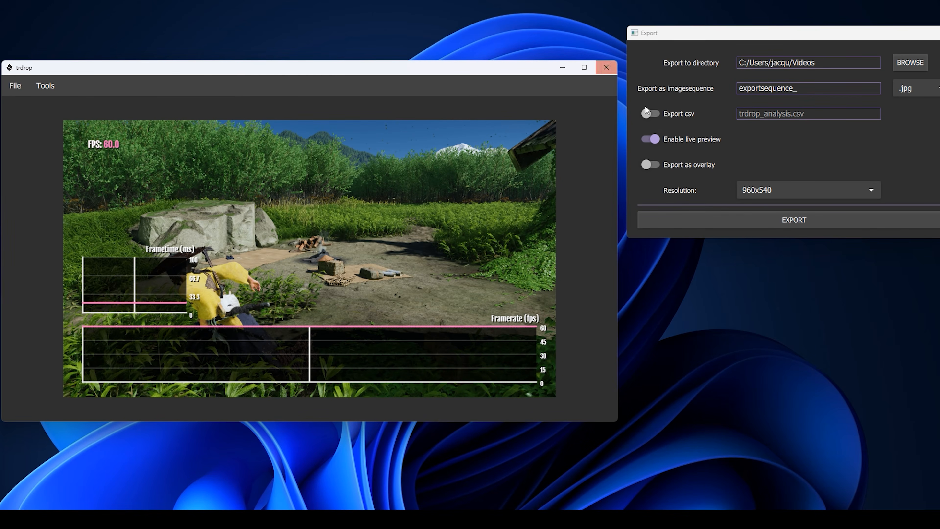
Close trdrop, try capturing with F5, and dismiss the missing capture filename error
{"action": "left_click", "coordinate": [606, 73]}
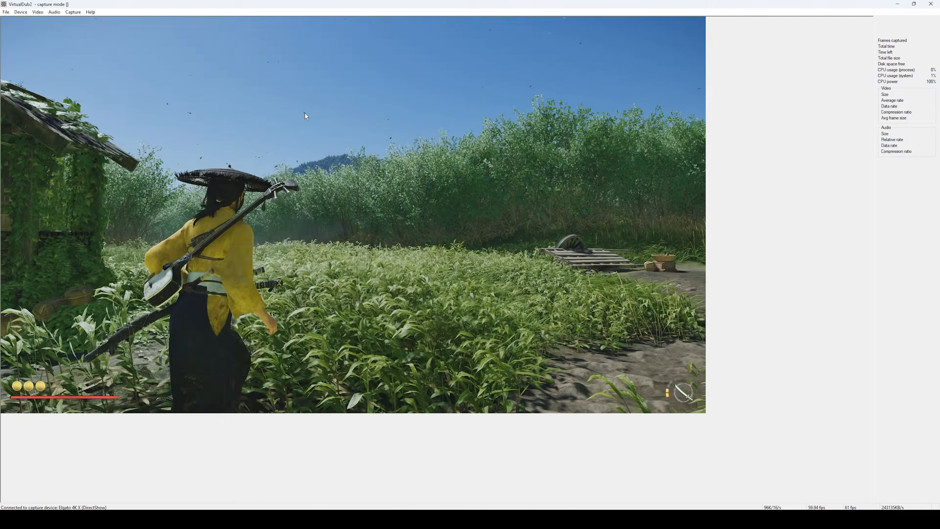
{"action": "key", "text": "F5"}
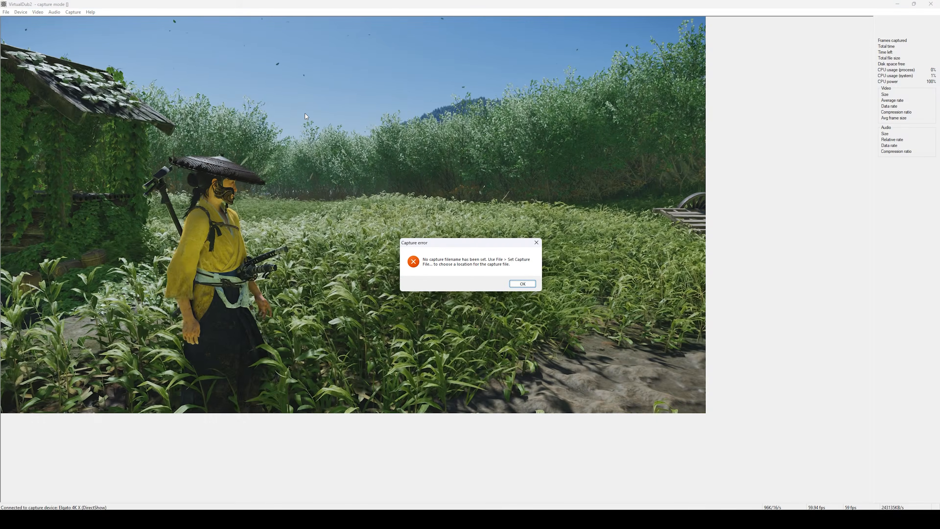
{"action": "left_click", "coordinate": [522, 283]}
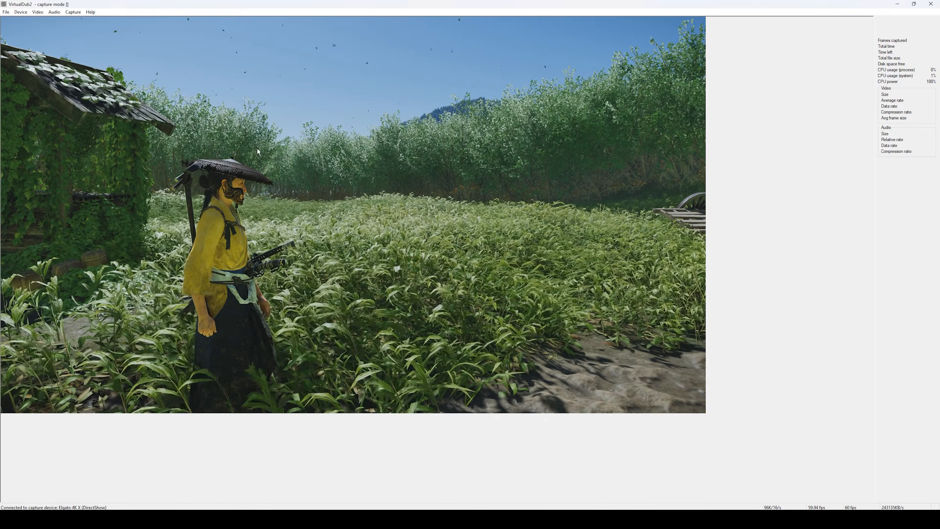
Set the capture file to Test, confirm overwriting Test.avi, and capture about 1188 frames
{"action": "left_click", "coordinate": [6, 12]}
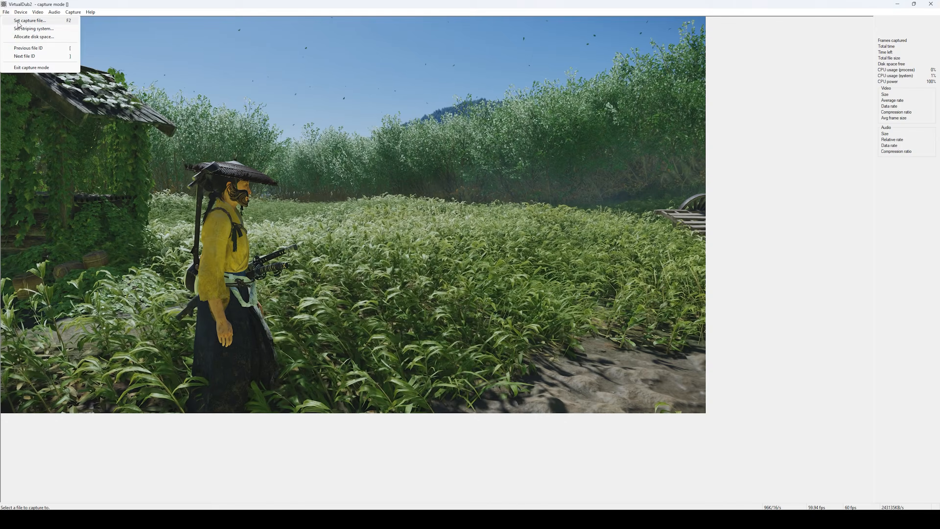
{"action": "left_click", "coordinate": [14, 21]}
{"action": "left_click", "coordinate": [148, 80]}
{"action": "left_click", "coordinate": [285, 167]}
{"action": "key", "text": "Return"}
{"action": "key", "text": "F5"}
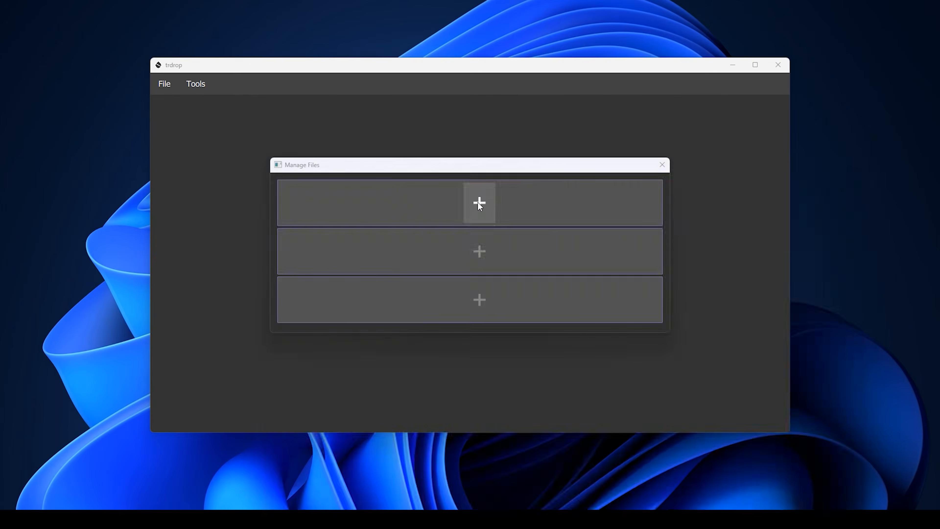
Add Test from VirtualDub Recordings, then check its FPS pixel difference of 15 in Options
{"action": "left_click", "coordinate": [478, 203]}
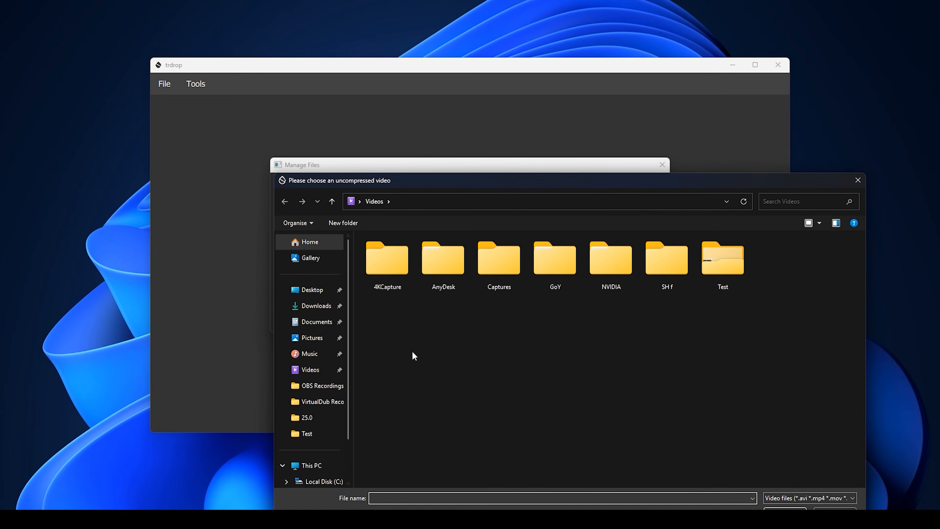
{"action": "left_click", "coordinate": [324, 402]}
{"action": "double_click", "coordinate": [387, 265]}
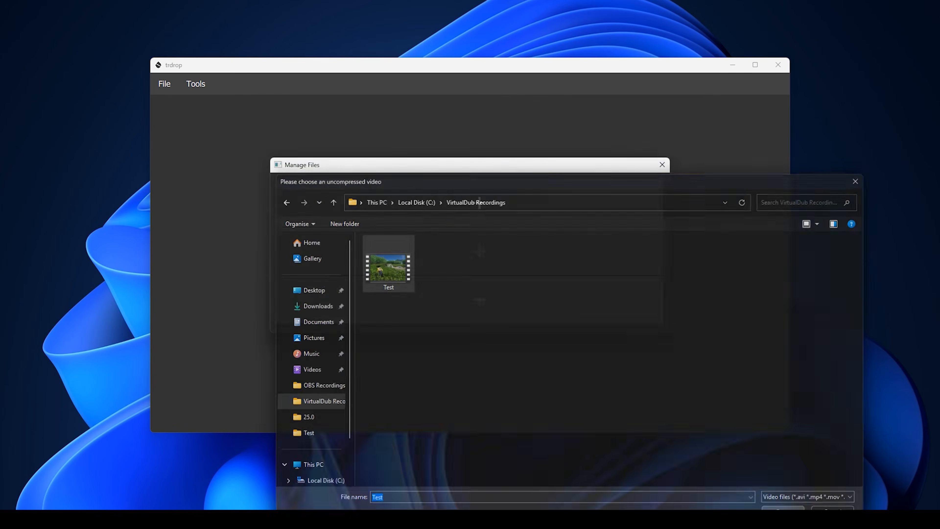
{"action": "left_click", "coordinate": [668, 166]}
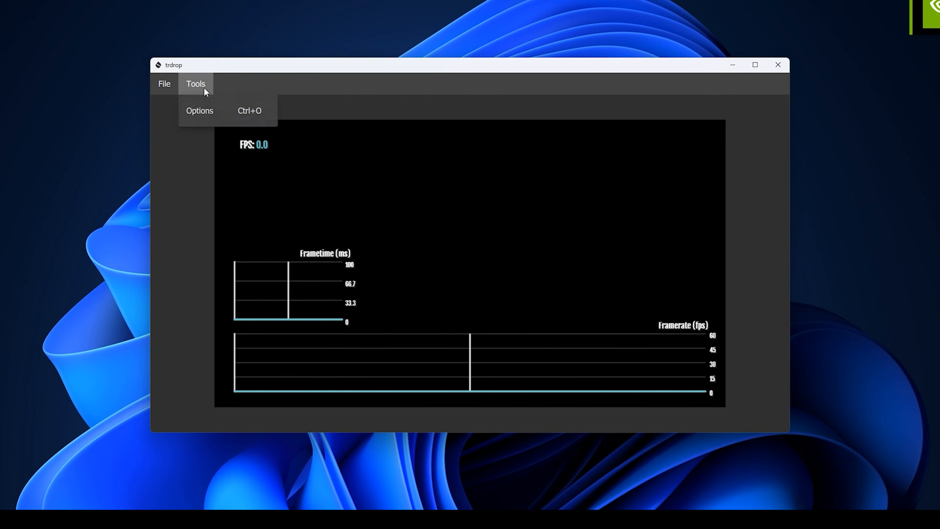
{"action": "left_click", "coordinate": [200, 111]}
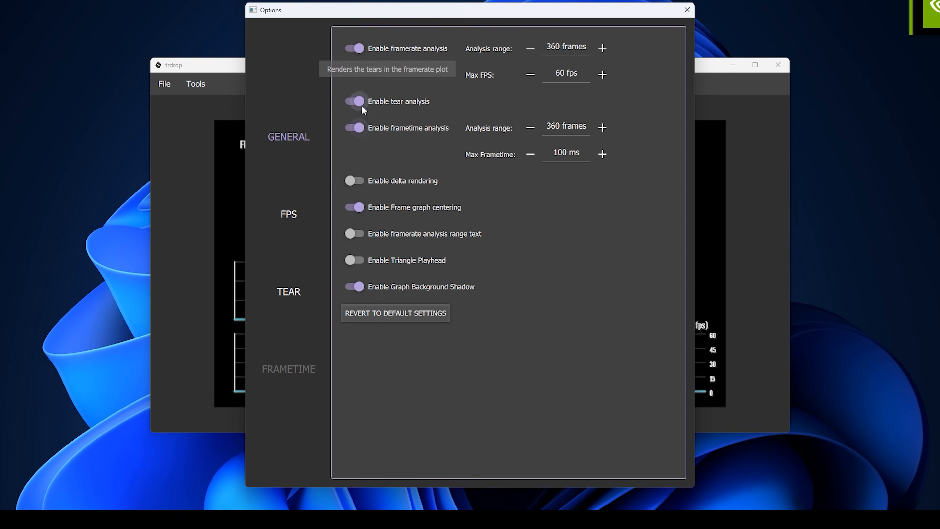
{"action": "left_click", "coordinate": [296, 222]}
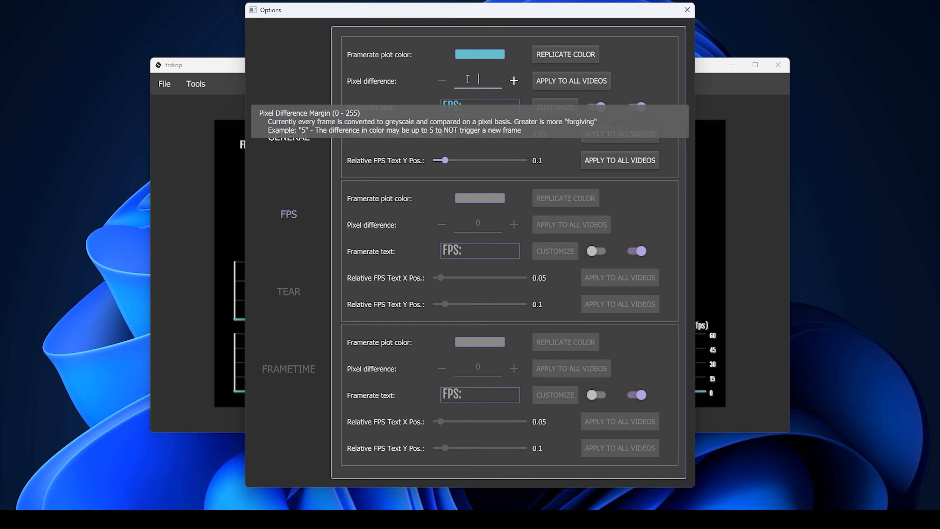
{"action": "left_click", "coordinate": [686, 10]}
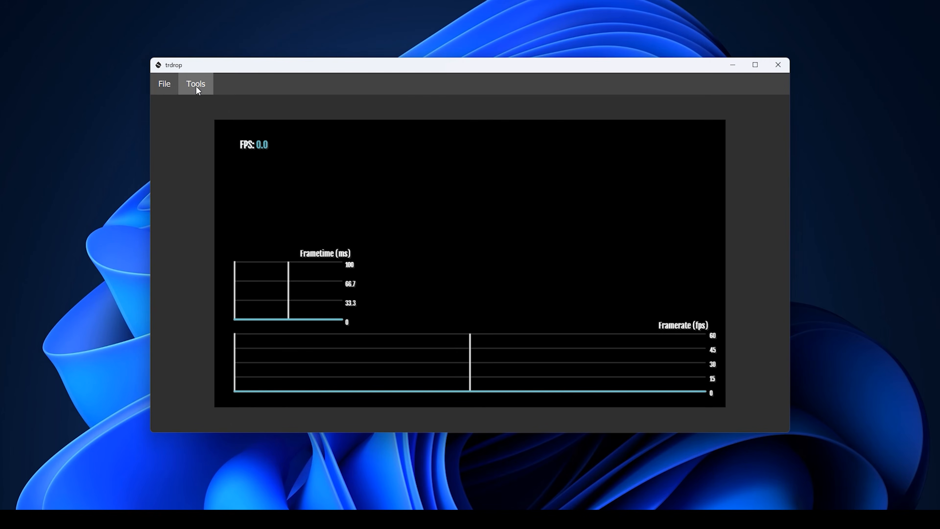
Set the export directory to a newly created folder inside Videos
{"action": "left_click", "coordinate": [165, 86]}
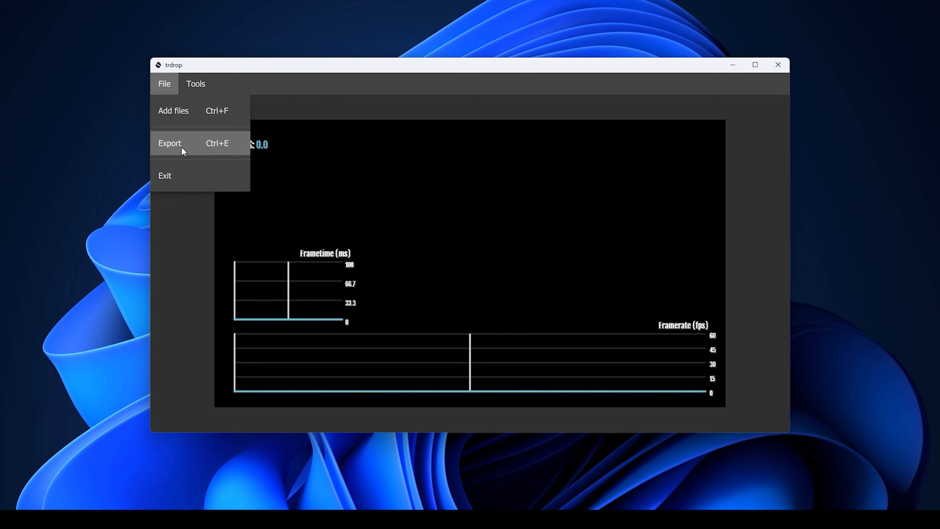
{"action": "left_click", "coordinate": [183, 151]}
{"action": "left_click", "coordinate": [589, 174]}
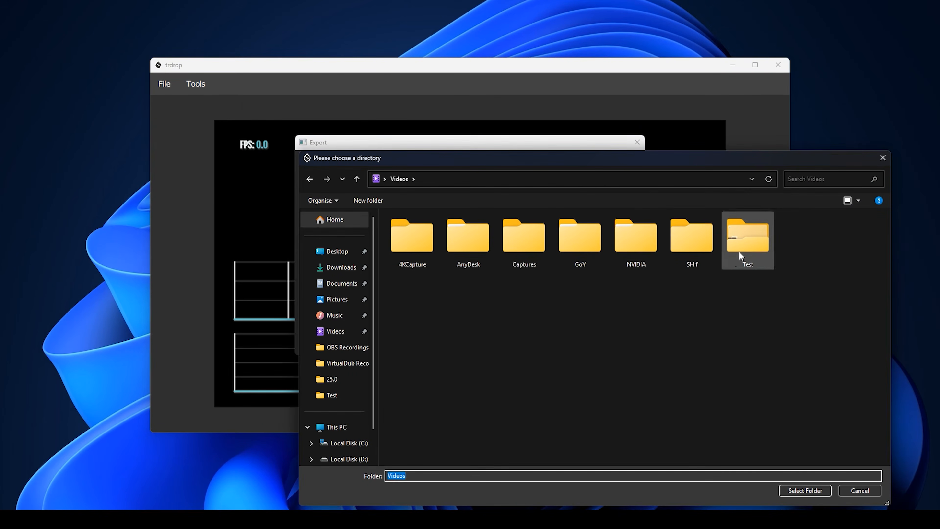
{"action": "right_click", "coordinate": [660, 350]}
{"action": "mouse_move", "coordinate": [694, 451]}
{"action": "left_click", "coordinate": [800, 449]}
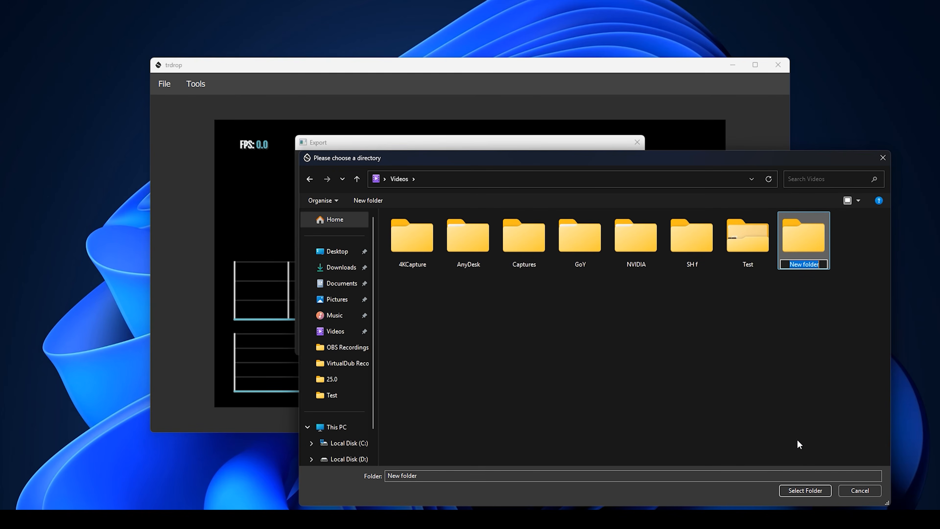
{"action": "left_click", "coordinate": [805, 491]}
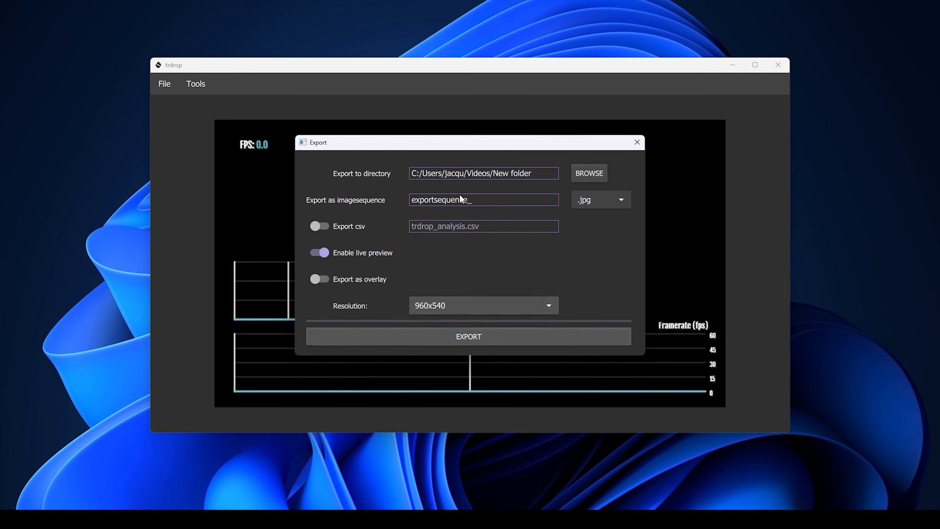
{"action": "left_click_drag", "start_coordinate": [473, 147], "coordinate": [767, 22]}
Choose 1920x1080 export resolution and start the image-sequence export
{"action": "left_click", "coordinate": [786, 179]}
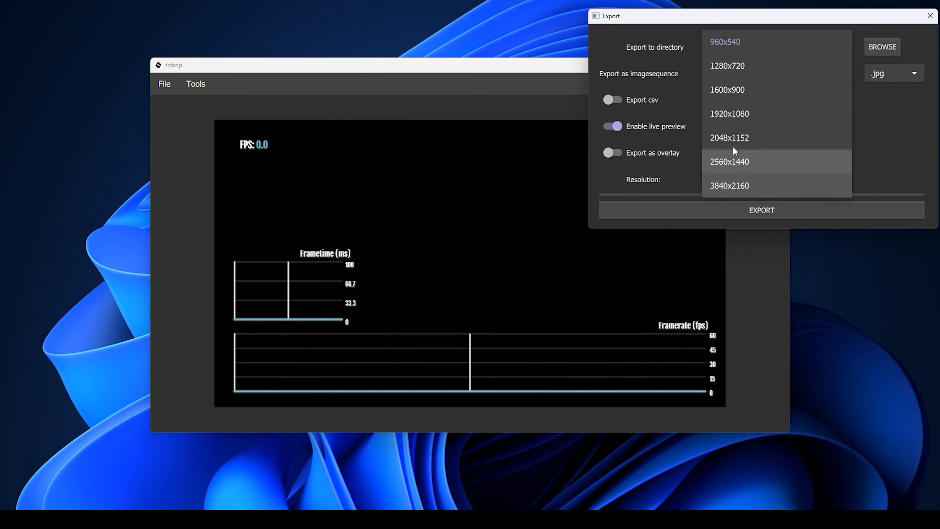
{"action": "left_click", "coordinate": [739, 113]}
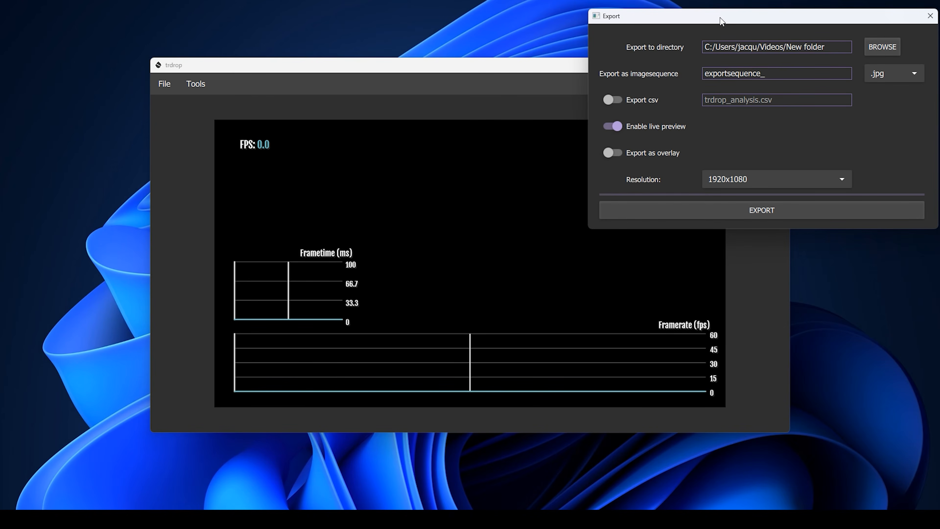
{"action": "left_click_drag", "start_coordinate": [720, 21], "coordinate": [868, 14]}
{"action": "left_click", "coordinate": [899, 196]}
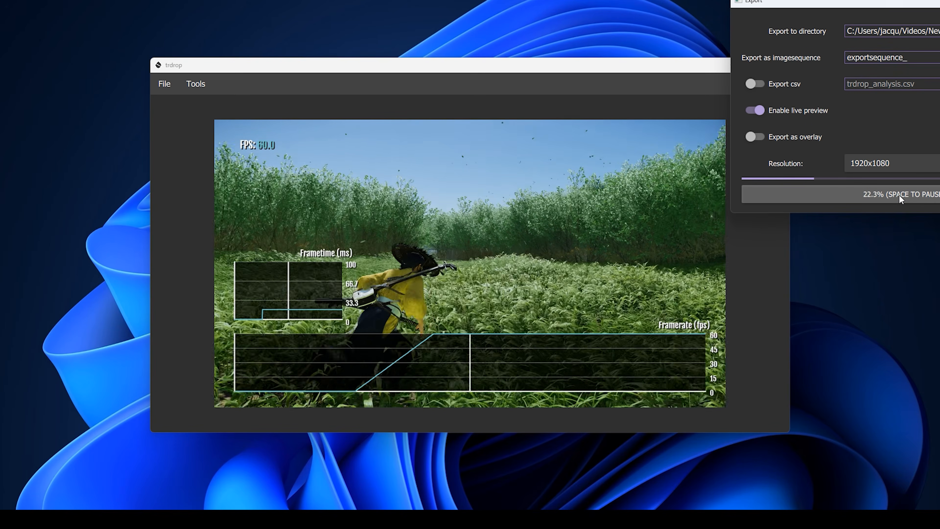
Apply pixel difference 15 to all videos and resume the export
{"action": "left_click_drag", "start_coordinate": [472, 79], "coordinate": [186, 48]}
{"action": "left_click_drag", "start_coordinate": [387, 118], "coordinate": [561, 137]}
{"action": "mouse_move", "coordinate": [195, 95]}
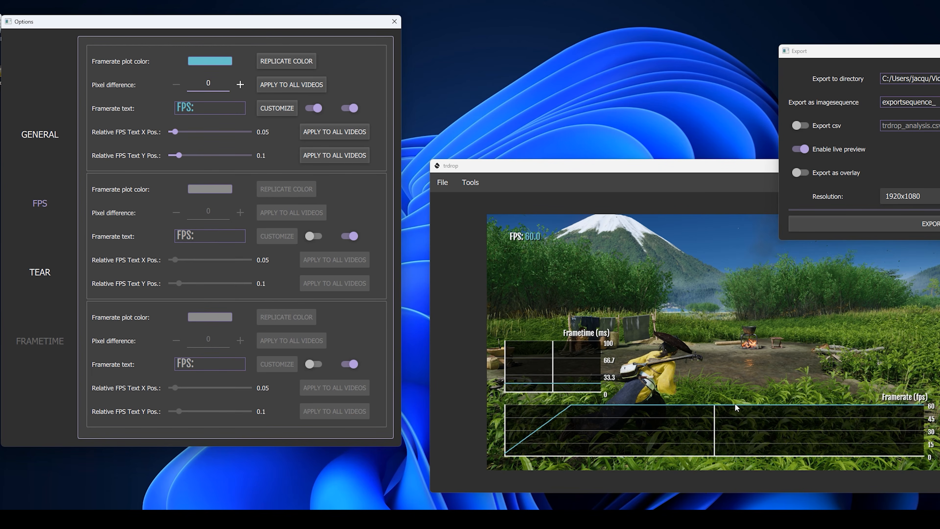
{"action": "mouse_move", "coordinate": [213, 83]}
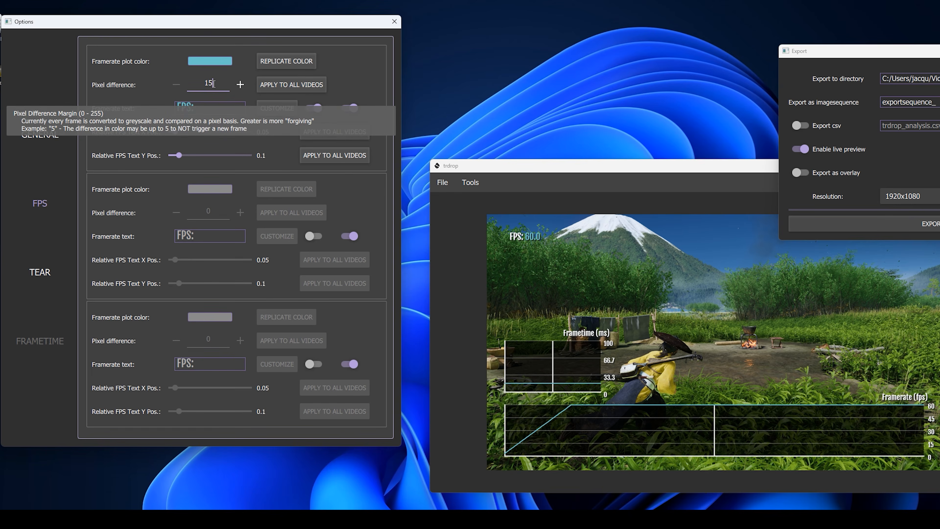
{"action": "left_click", "coordinate": [291, 85]}
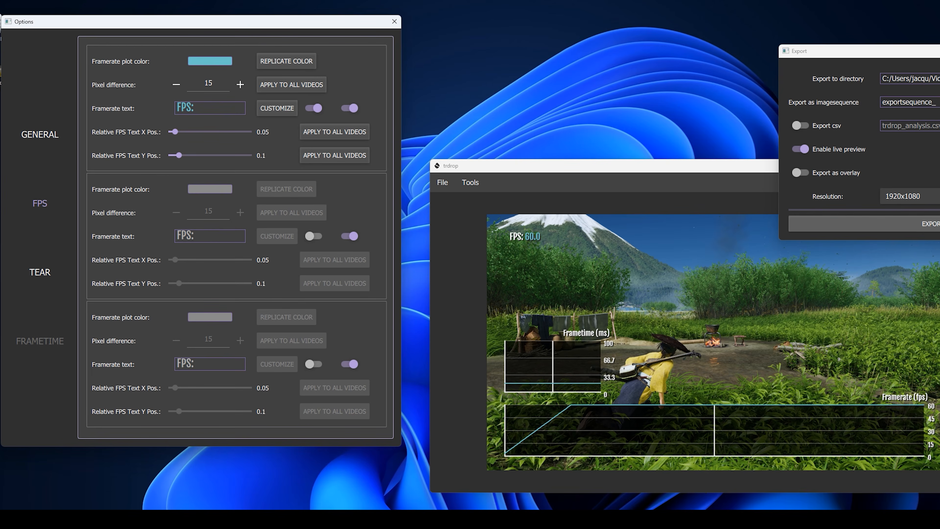
{"action": "left_click", "coordinate": [939, 224]}
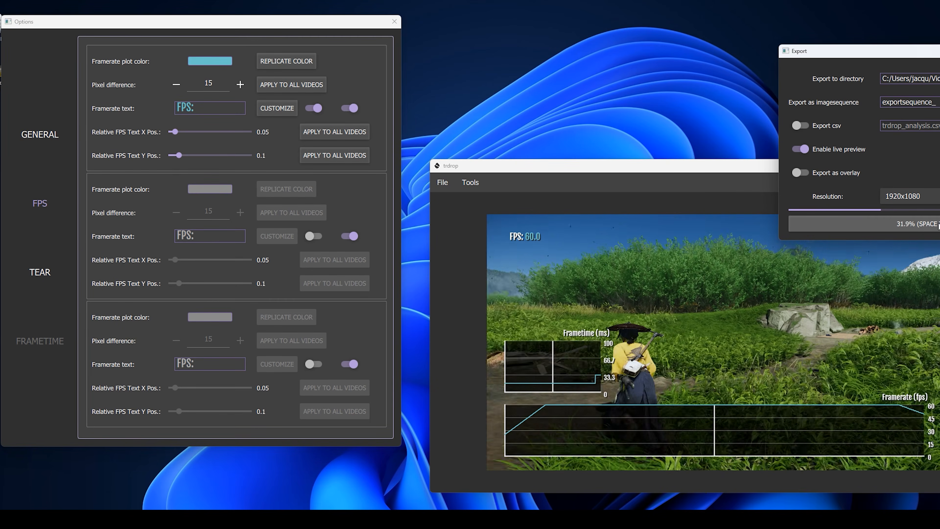
After the export finishes, open Premiere's Import dialog from the Project panel
{"action": "left_click_drag", "start_coordinate": [675, 168], "coordinate": [573, 116]}
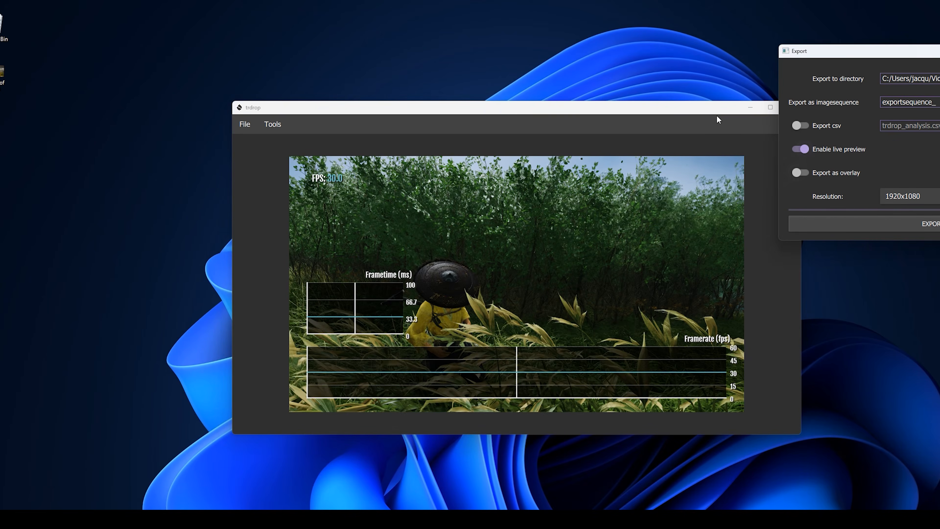
{"action": "left_click_drag", "start_coordinate": [740, 111], "coordinate": [671, 105]}
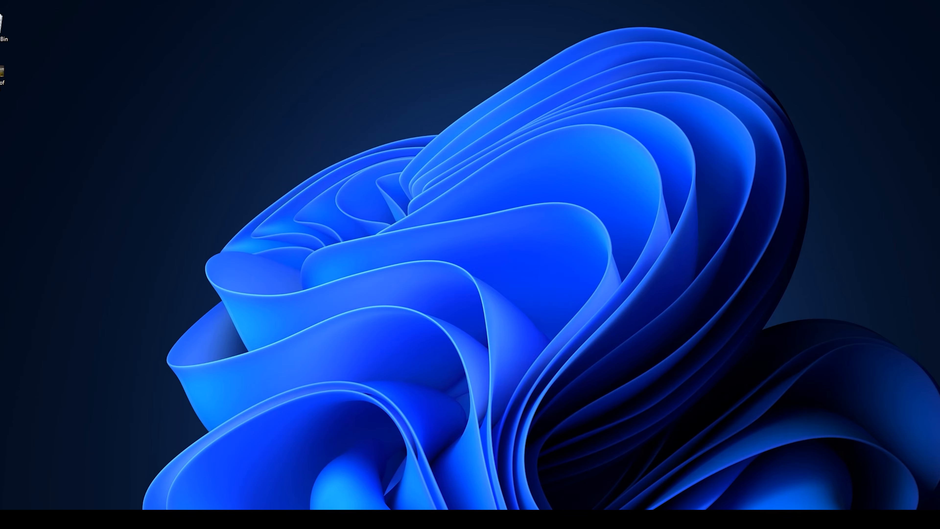
{"action": "right_click", "coordinate": [57, 185]}
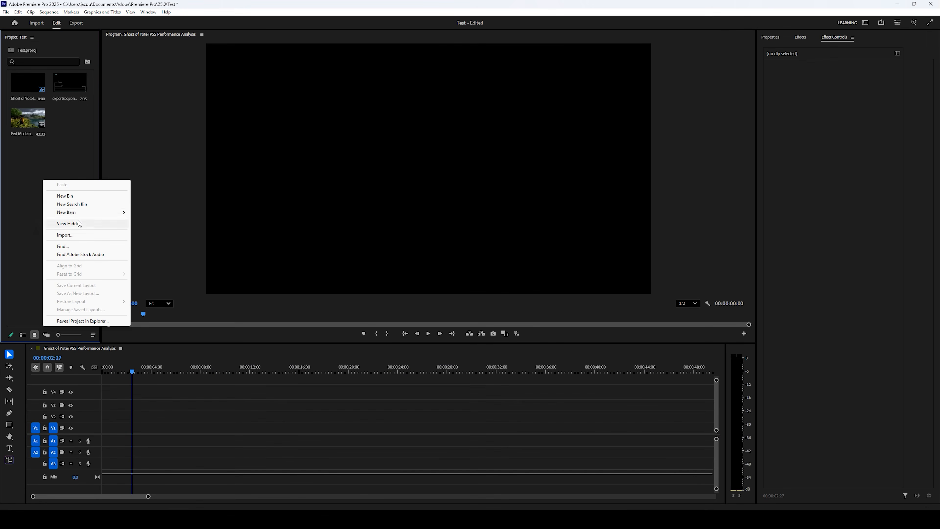
{"action": "left_click", "coordinate": [67, 235]}
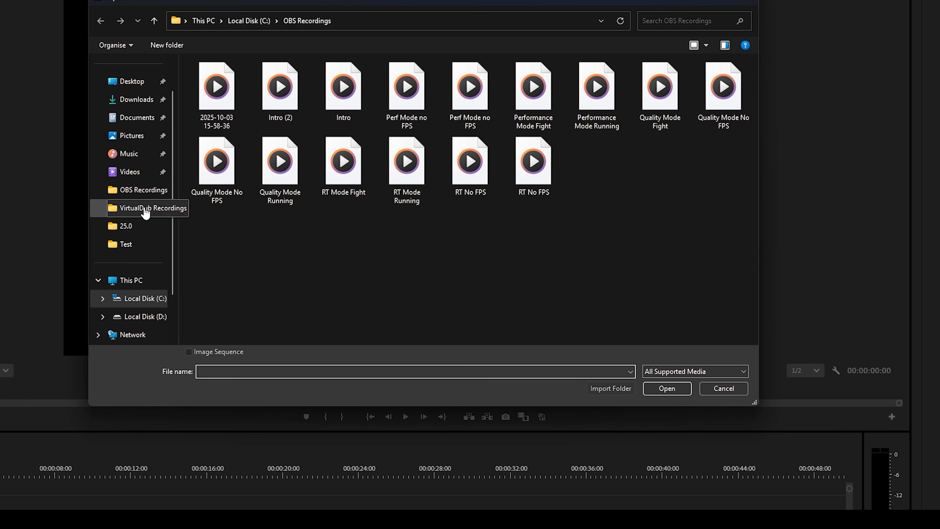
Import the first exportsequence frame from Videos > New folder with Image Sequence ticked
{"action": "left_click", "coordinate": [137, 171]}
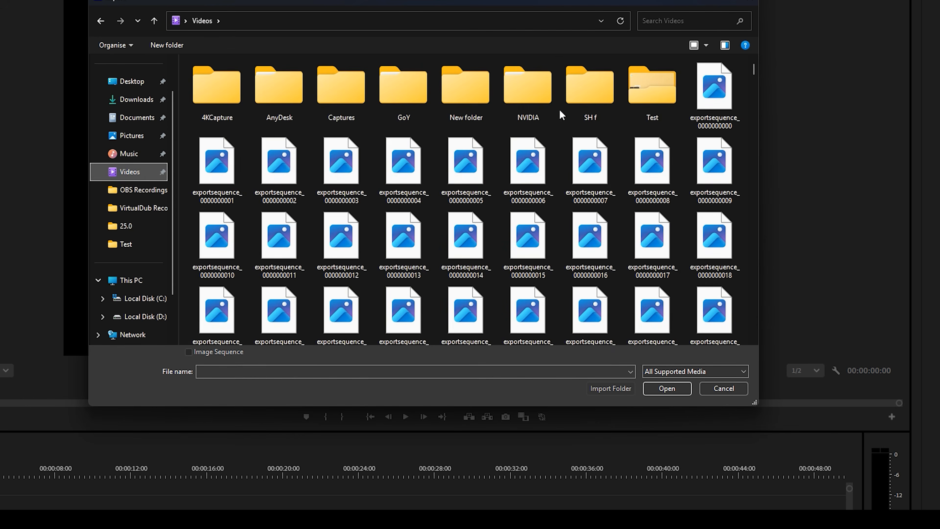
{"action": "double_click", "coordinate": [461, 89]}
{"action": "left_click", "coordinate": [242, 130]}
{"action": "left_click", "coordinate": [188, 351]}
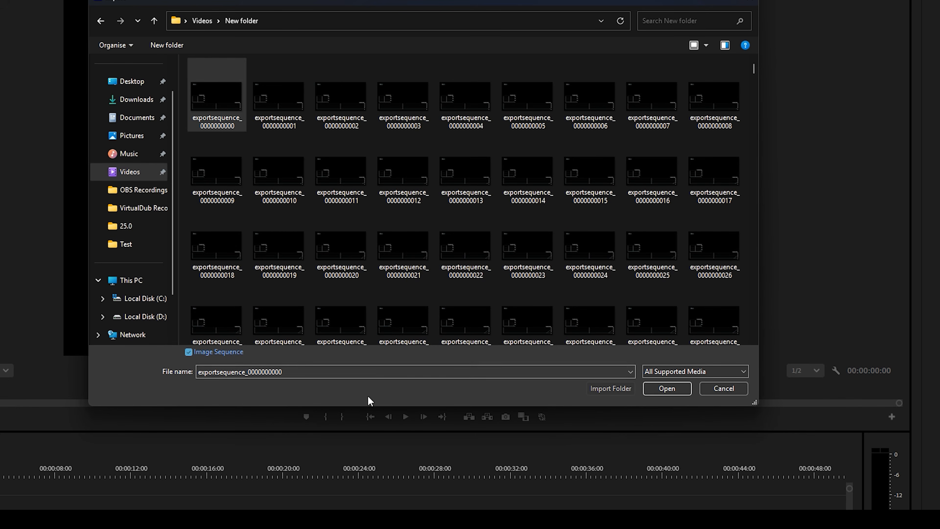
{"action": "left_click", "coordinate": [665, 392]}
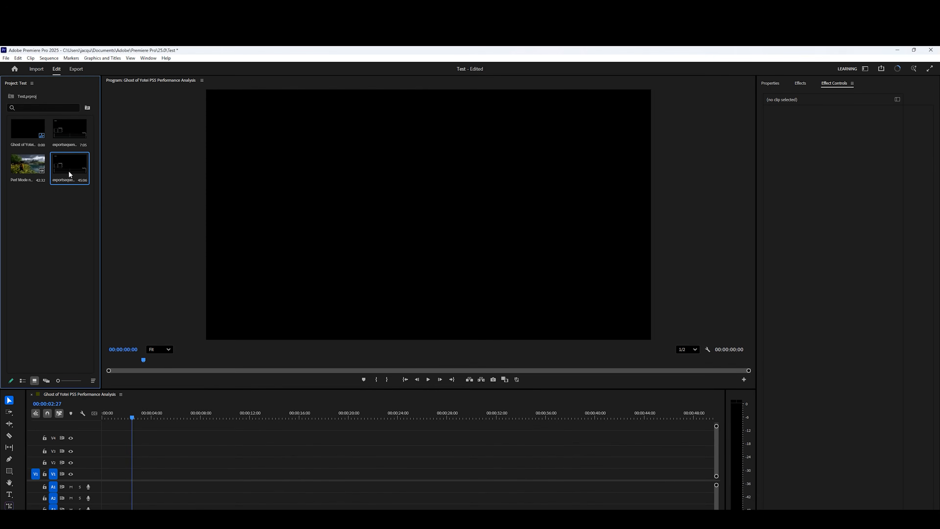
Interpret the exportsequence footage at an assumed 59.94 fps instead of its native 25 fps
{"action": "right_click", "coordinate": [70, 174]}
{"action": "mouse_move", "coordinate": [117, 226]}
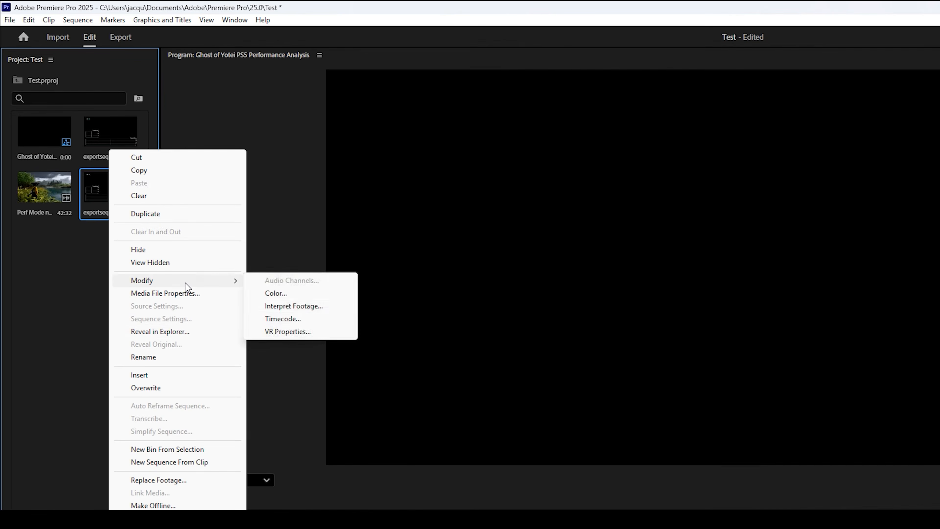
{"action": "left_click", "coordinate": [294, 306]}
{"action": "left_click", "coordinate": [281, 109]}
{"action": "double_click", "coordinate": [389, 108]}
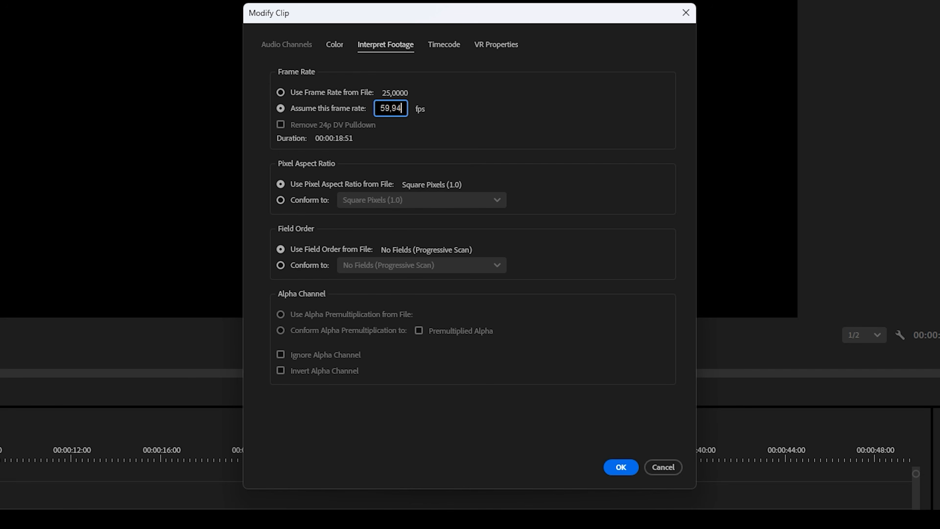
{"action": "left_click", "coordinate": [621, 467]}
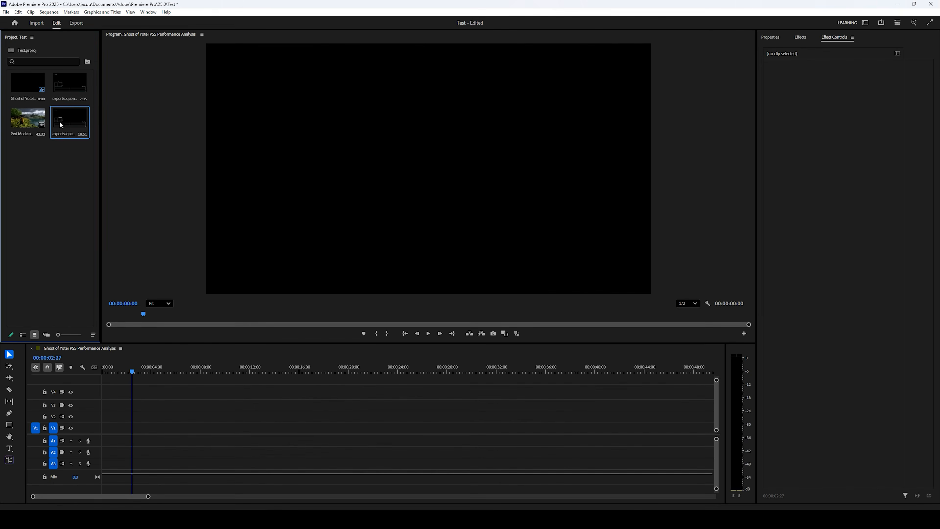
Place the exportsequence graph clip on V1, keep the sequence settings, and scale it to frame size
{"action": "left_click_drag", "start_coordinate": [113, 218], "coordinate": [159, 428]}
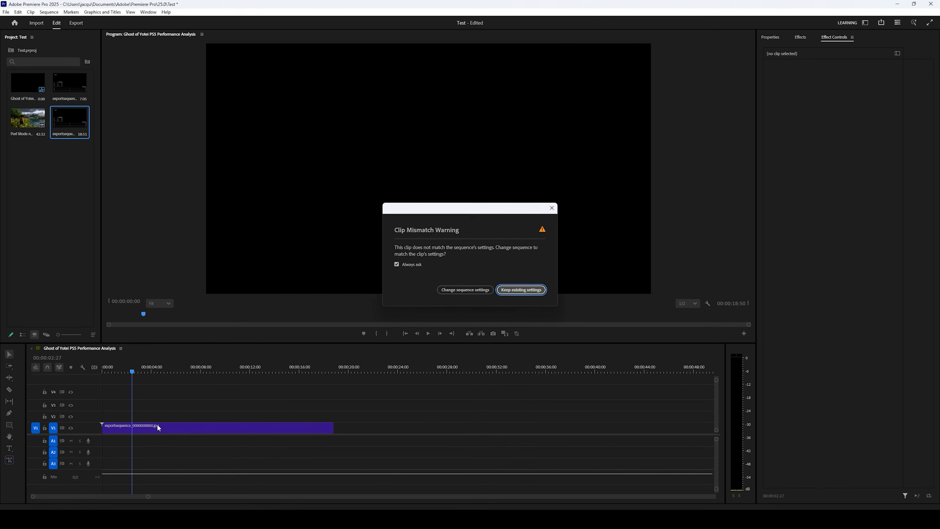
{"action": "left_click", "coordinate": [520, 290]}
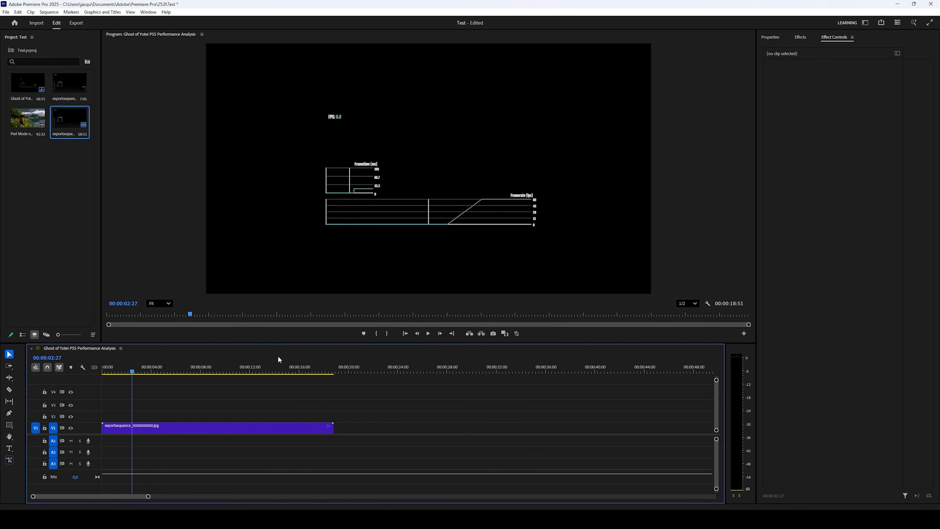
{"action": "right_click", "coordinate": [222, 431]}
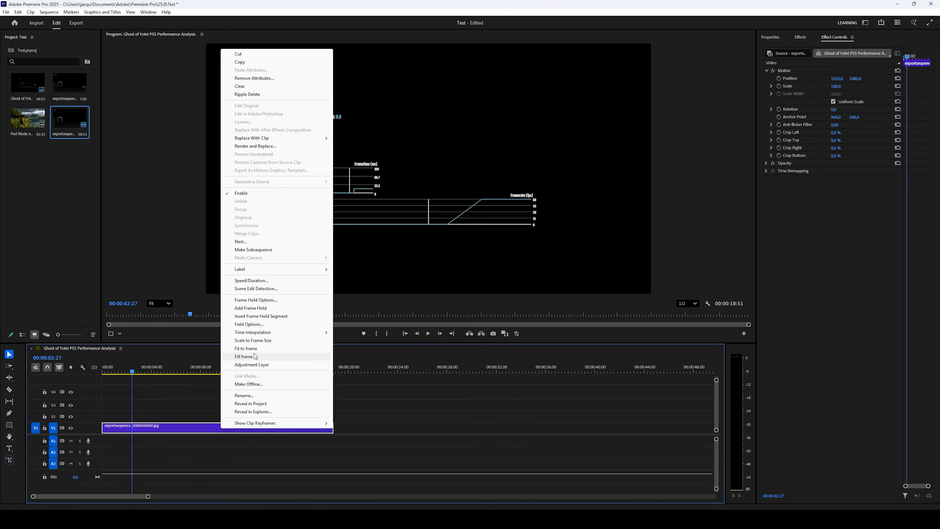
{"action": "left_click", "coordinate": [261, 341]}
Scrub the opening frames from 07 to 15 to preview the graphs over black
{"action": "left_click_drag", "start_coordinate": [134, 377], "coordinate": [104, 383]}
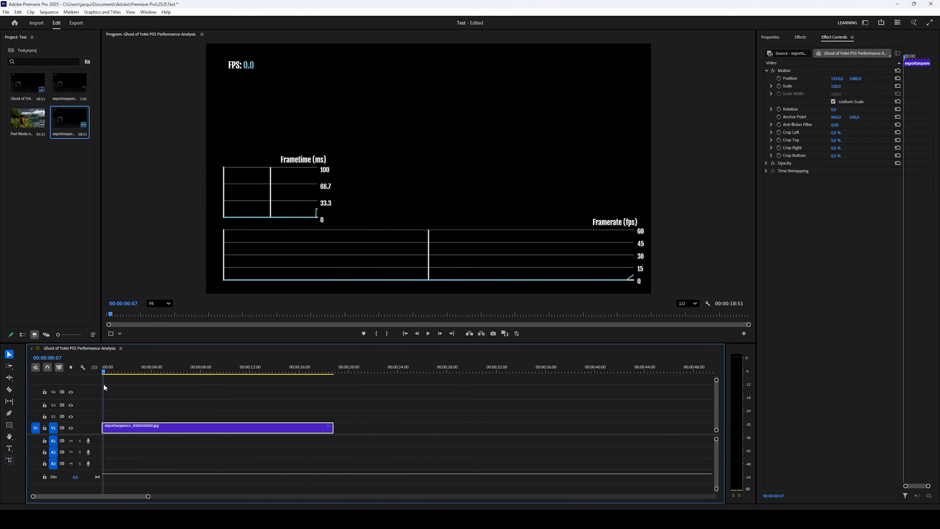
{"action": "scroll", "coordinate": [132, 400], "scroll_direction": "up", "scroll_amount": 5}
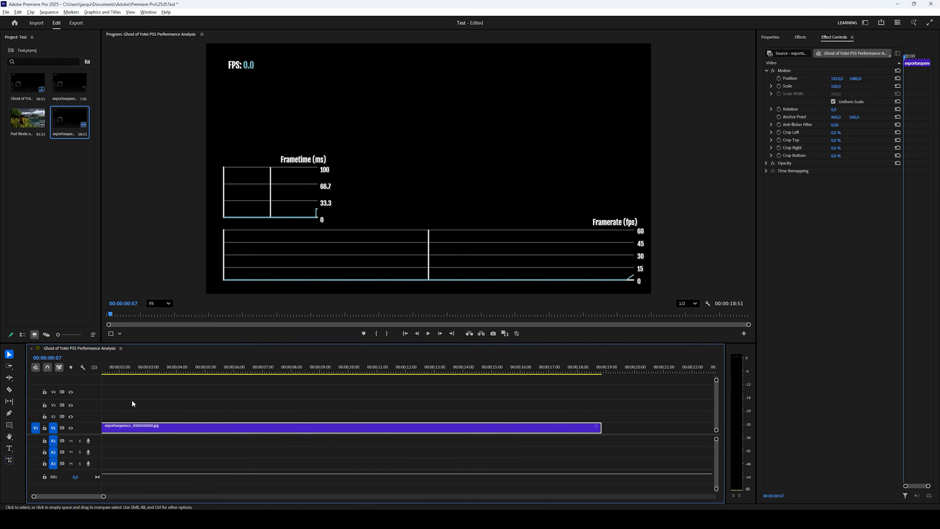
{"action": "scroll", "coordinate": [167, 405], "scroll_direction": "up", "scroll_amount": 5}
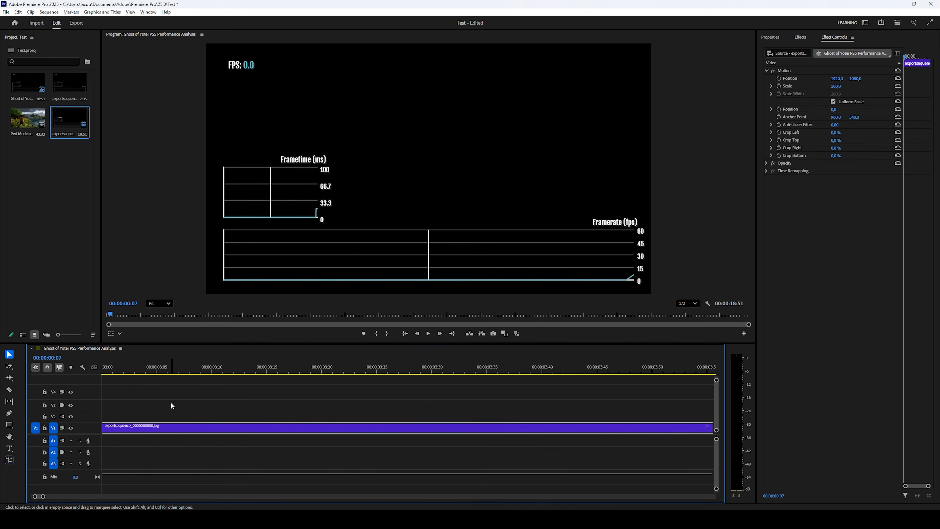
{"action": "scroll", "coordinate": [170, 402], "scroll_direction": "up", "scroll_amount": 10}
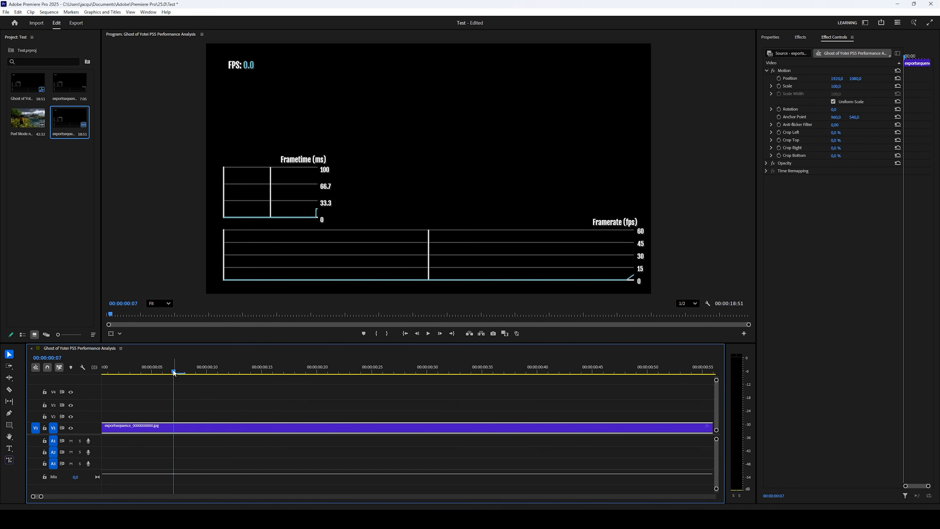
{"action": "left_click_drag", "start_coordinate": [178, 372], "coordinate": [263, 374]}
{"action": "scroll", "coordinate": [393, 407], "scroll_direction": "down", "scroll_amount": 5}
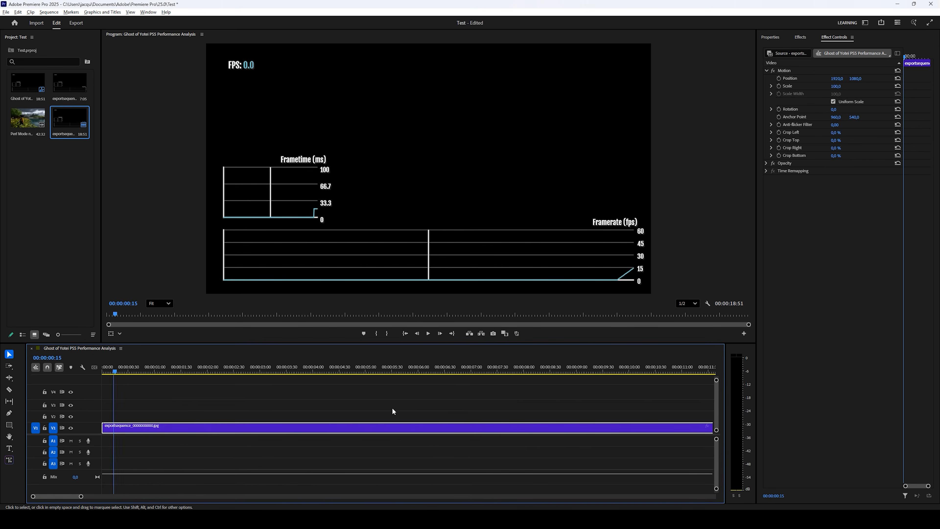
Move the playhead from about 3:23 to 4:13 and zoom into the timeline
{"action": "scroll", "coordinate": [390, 410], "scroll_direction": "down", "scroll_amount": 3}
{"action": "left_click", "coordinate": [135, 372]}
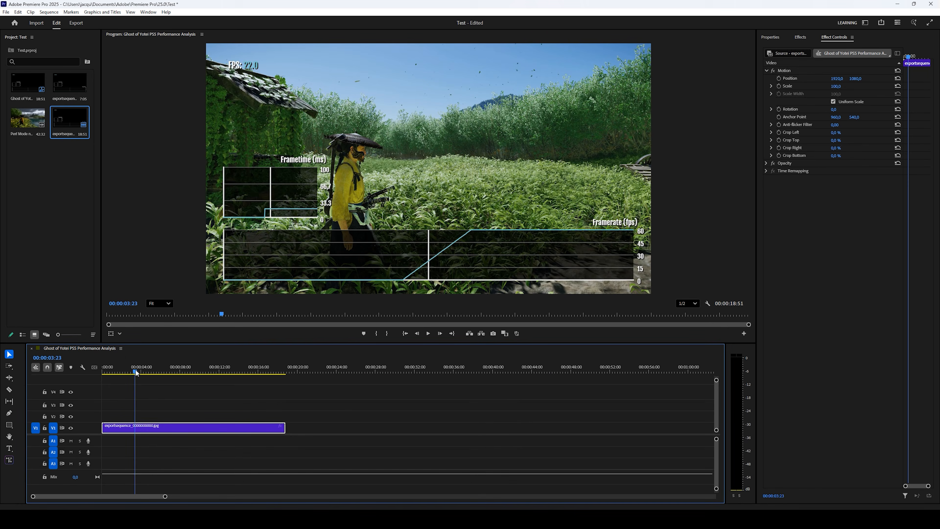
{"action": "left_click_drag", "start_coordinate": [136, 372], "coordinate": [144, 370]}
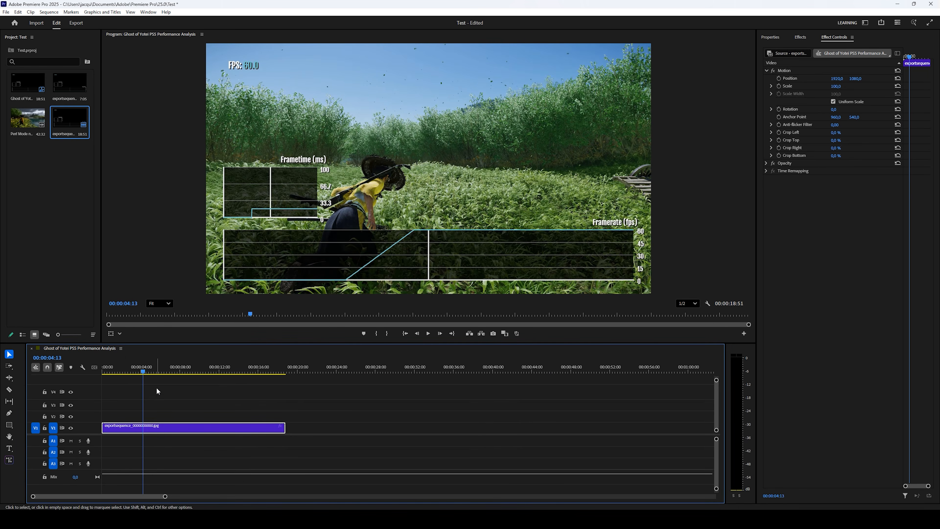
{"action": "scroll", "coordinate": [148, 388], "scroll_direction": "up", "scroll_amount": 2}
{"action": "scroll", "coordinate": [131, 393], "scroll_direction": "up", "scroll_amount": 8}
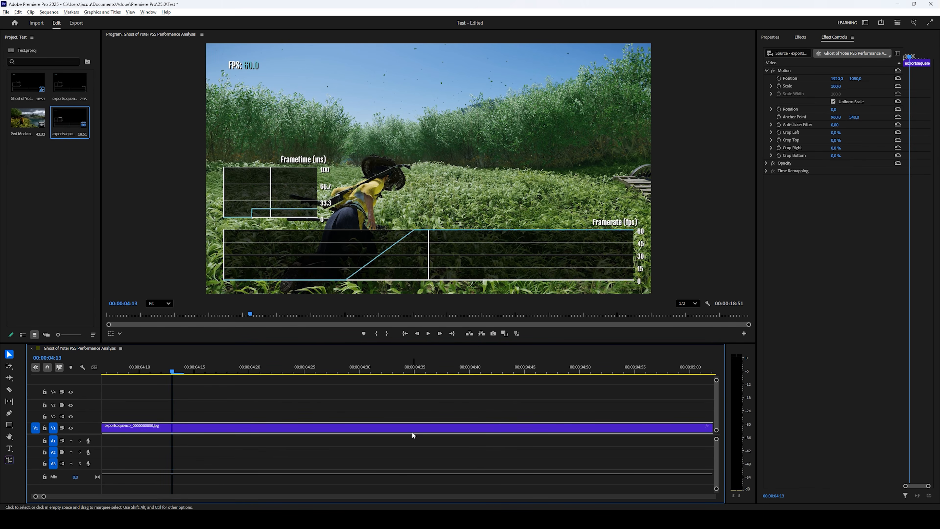
Step the preview forward and back frame by frame to inspect the graph overlay
{"action": "left_click", "coordinate": [441, 336]}
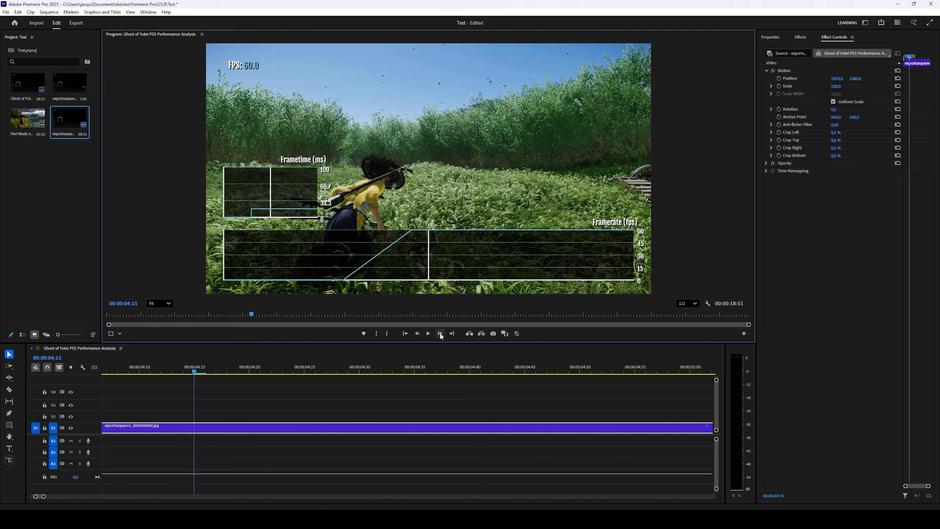
{"action": "left_click", "coordinate": [441, 335]}
{"action": "left_click", "coordinate": [417, 332]}
{"action": "left_click", "coordinate": [417, 332]}
{"action": "left_click", "coordinate": [417, 332]}
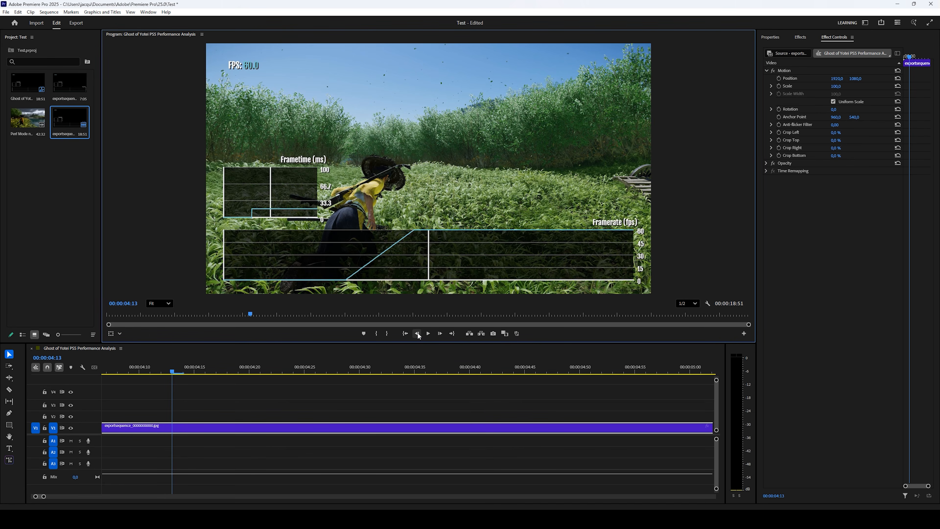
{"action": "left_click", "coordinate": [438, 333]}
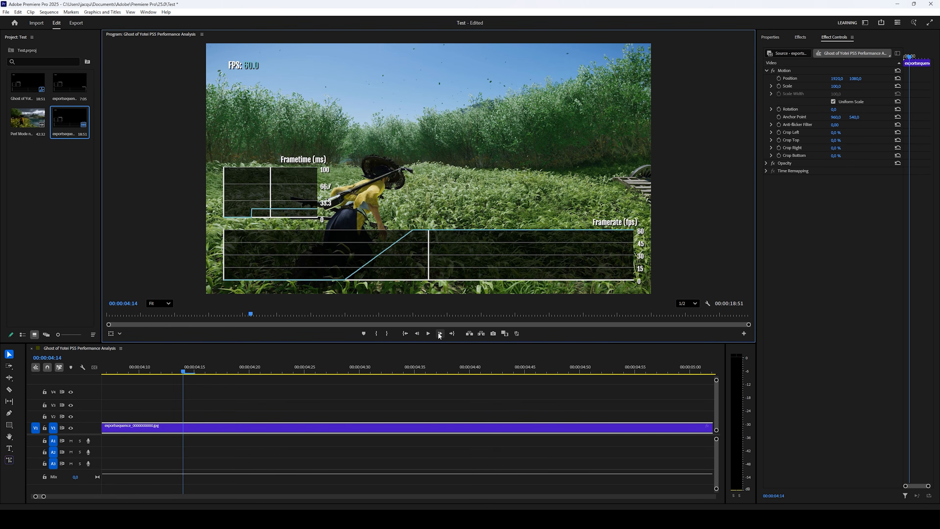
{"action": "left_click", "coordinate": [439, 333]}
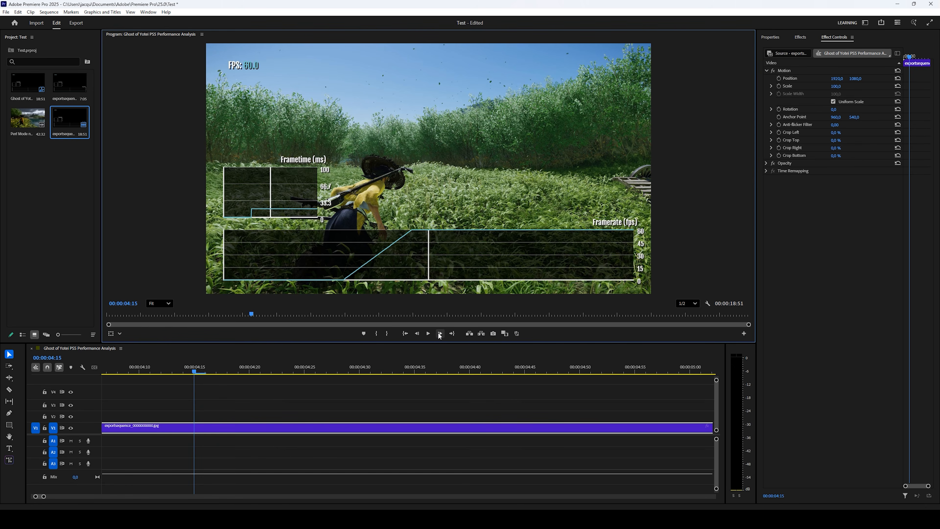
{"action": "left_click", "coordinate": [439, 333]}
{"action": "left_click", "coordinate": [439, 333]}
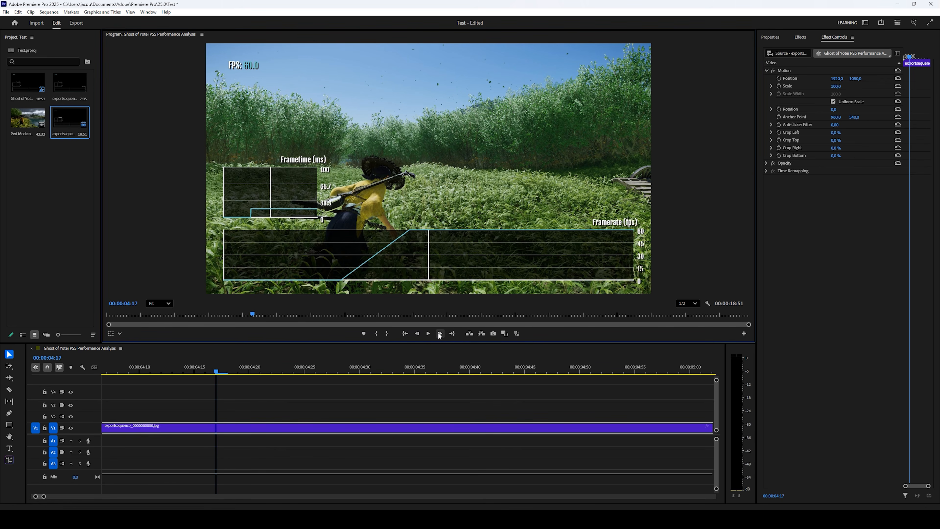
{"action": "left_click", "coordinate": [439, 333]}
{"action": "left_click", "coordinate": [439, 333]}
{"action": "left_click", "coordinate": [439, 333]}
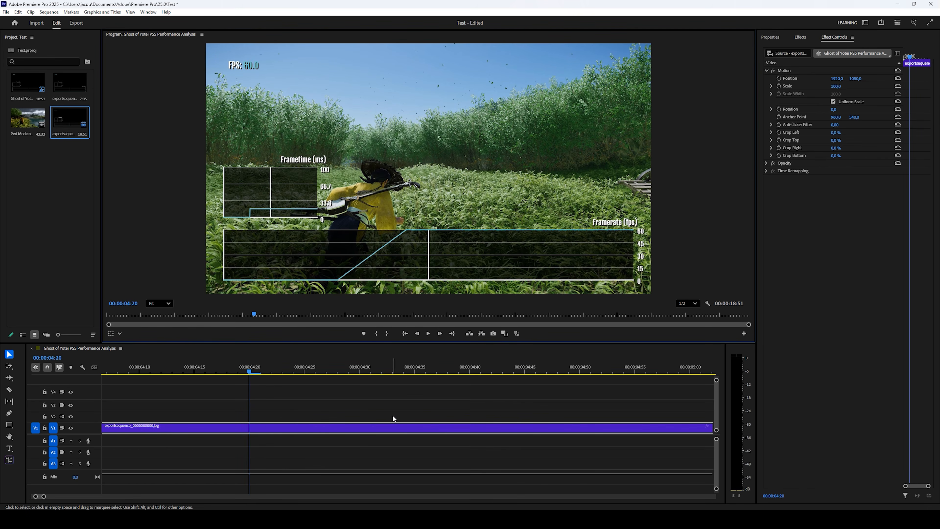
Play onward, then step frame by frame up to 00:00:04:56 showing FPS 60.0
{"action": "left_click", "coordinate": [429, 334]}
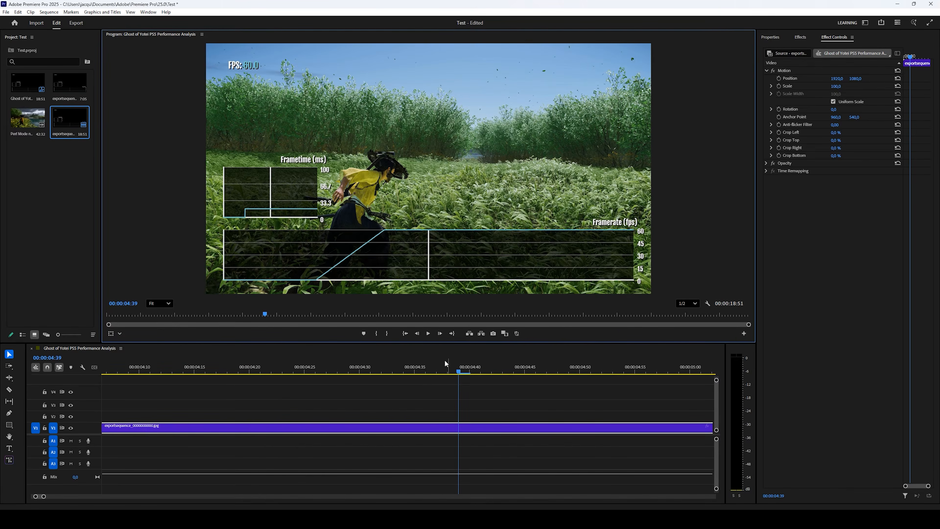
{"action": "left_click", "coordinate": [439, 333]}
{"action": "left_click", "coordinate": [439, 334]}
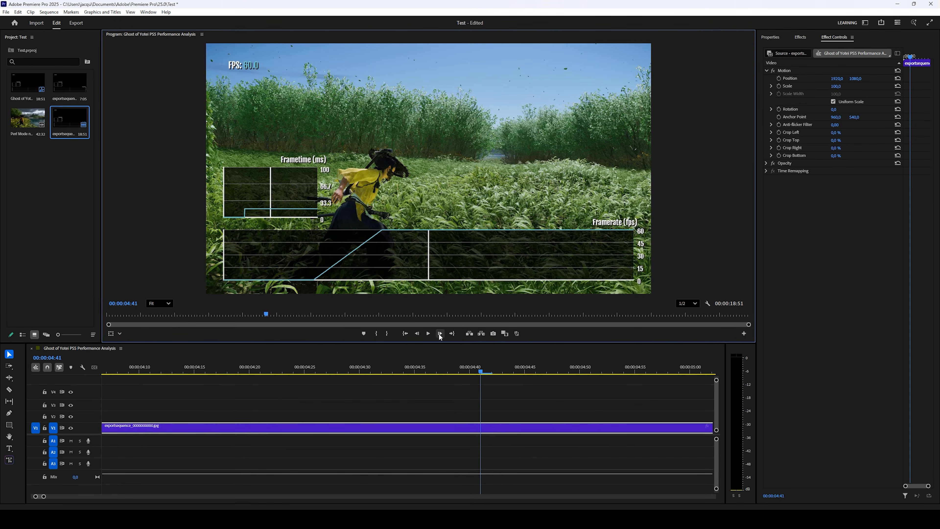
{"action": "left_click", "coordinate": [439, 333]}
{"action": "left_click", "coordinate": [439, 333]}
{"action": "left_click", "coordinate": [439, 333]}
{"action": "left_click", "coordinate": [440, 333]}
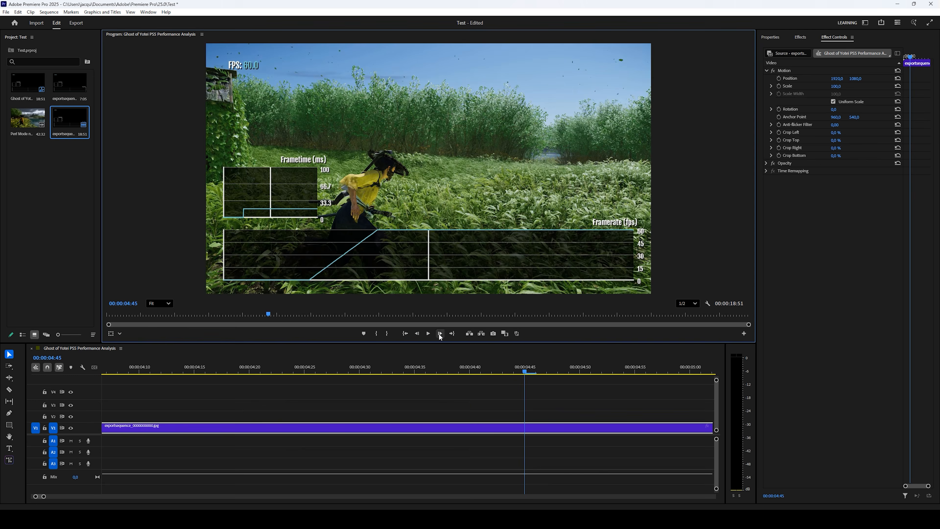
{"action": "left_click", "coordinate": [440, 333]}
{"action": "left_click", "coordinate": [439, 334]}
{"action": "left_click", "coordinate": [439, 333]}
{"action": "left_click", "coordinate": [439, 333]}
{"action": "left_click", "coordinate": [439, 333]}
{"action": "left_click", "coordinate": [439, 333]}
{"action": "left_click", "coordinate": [439, 333]}
{"action": "left_click", "coordinate": [439, 333]}
{"action": "left_click", "coordinate": [439, 334]}
{"action": "left_click", "coordinate": [439, 333]}
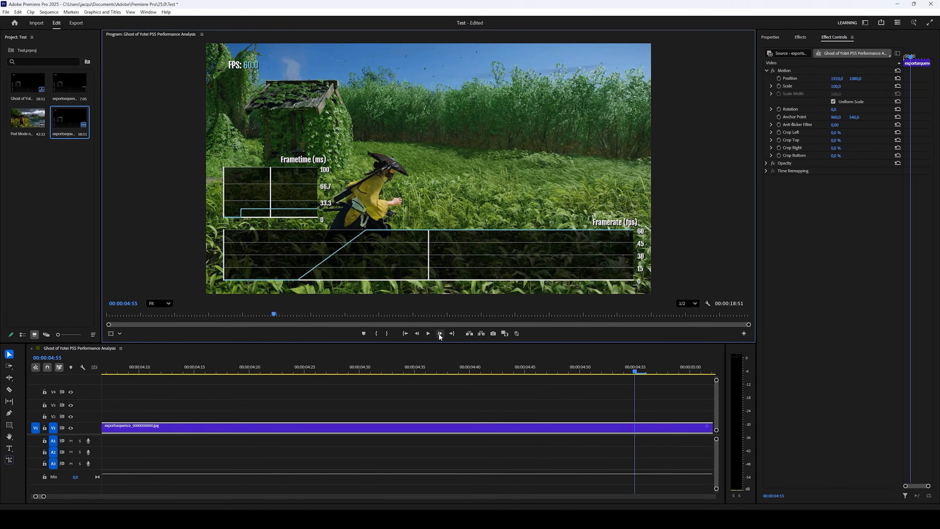
{"action": "left_click", "coordinate": [440, 333]}
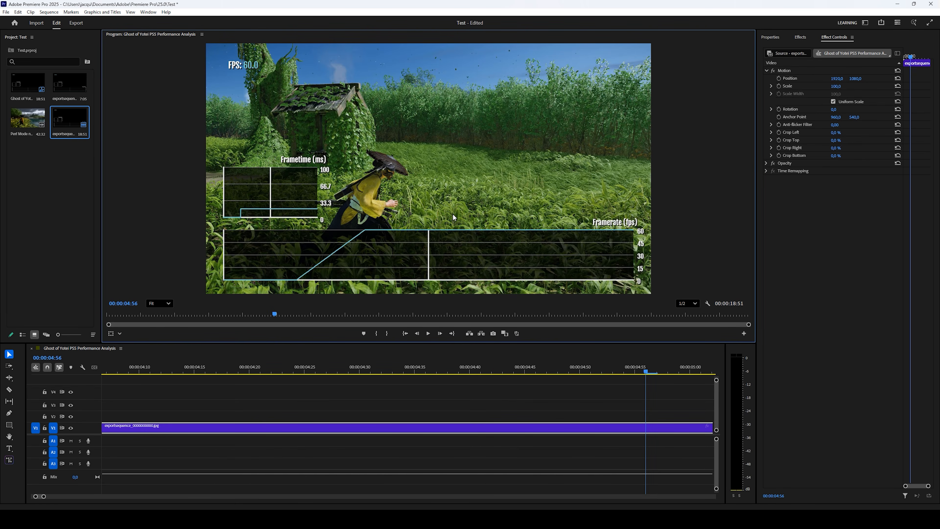
{"action": "scroll", "coordinate": [611, 411], "scroll_direction": "down", "scroll_amount": 5}
{"action": "scroll", "coordinate": [614, 412], "scroll_direction": "down", "scroll_amount": 8}
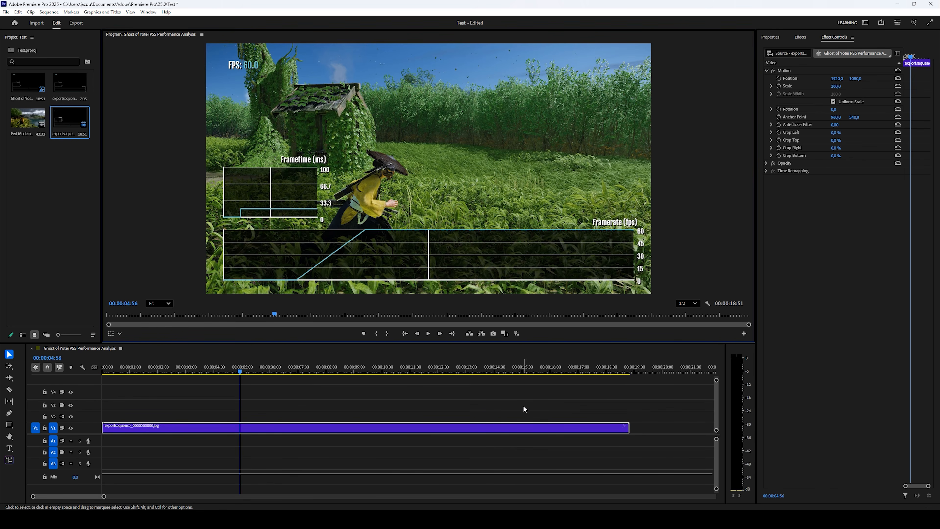
Scrub to about 10:24, play from there, and zoom into the timeline
{"action": "left_click_drag", "start_coordinate": [335, 375], "coordinate": [390, 373]}
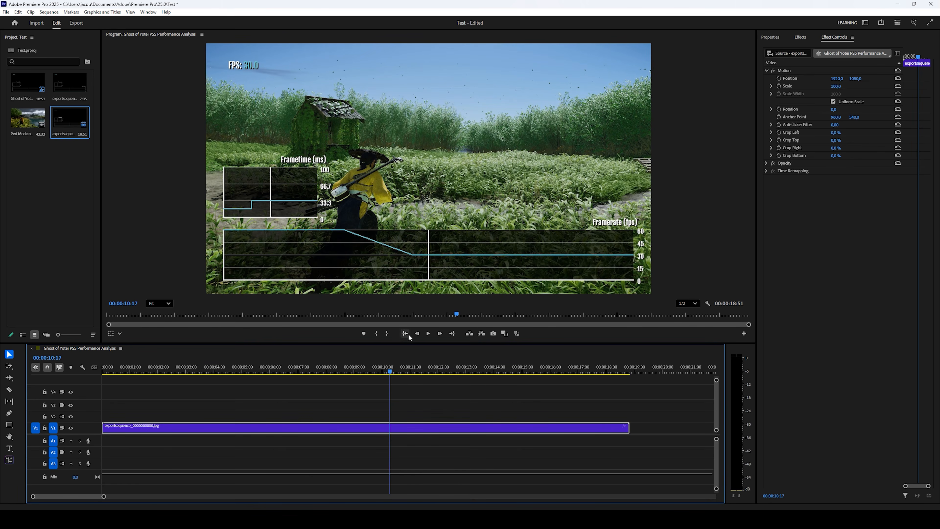
{"action": "left_click", "coordinate": [427, 333]}
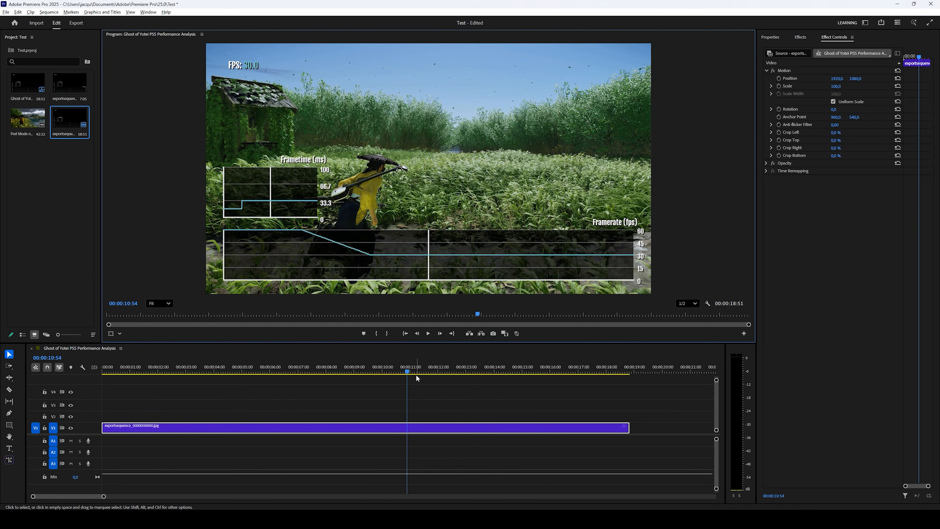
{"action": "scroll", "coordinate": [409, 371], "scroll_direction": "up", "scroll_amount": 5}
{"action": "scroll", "coordinate": [432, 353], "scroll_direction": "up", "scroll_amount": 2}
Step the preview forward several frames toward the eleven-second framerate drop
{"action": "left_click", "coordinate": [440, 334]}
{"action": "left_click", "coordinate": [440, 334]}
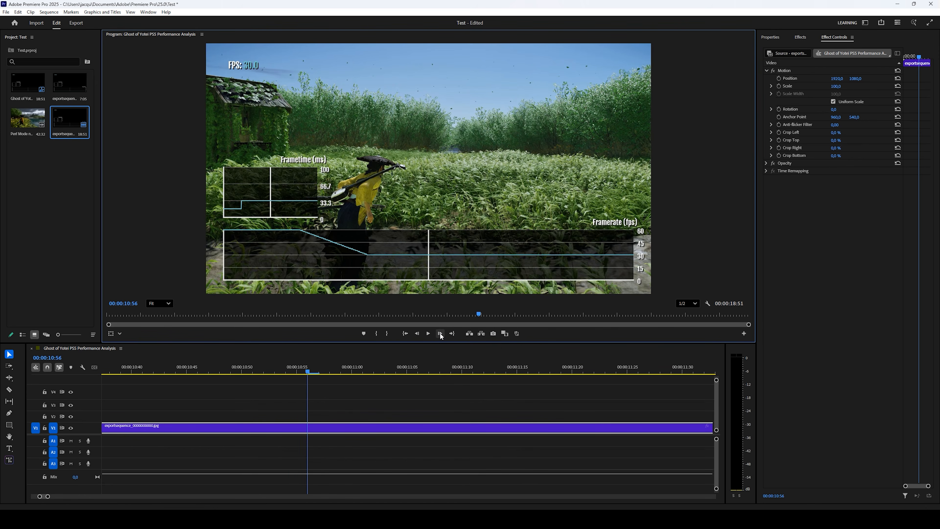
{"action": "left_click", "coordinate": [440, 334]}
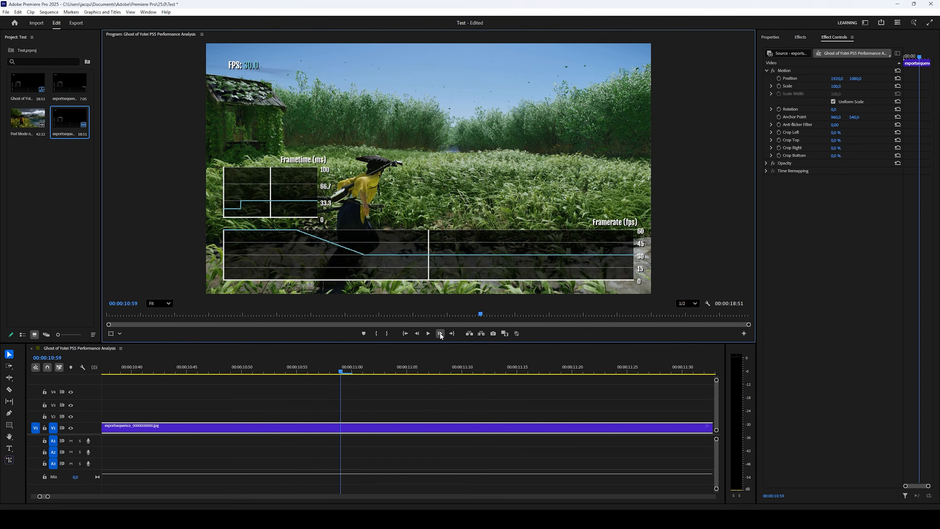
{"action": "double_click", "coordinate": [440, 334]}
{"action": "double_click", "coordinate": [440, 334]}
{"action": "triple_click", "coordinate": [440, 334]}
{"action": "double_click", "coordinate": [440, 334]}
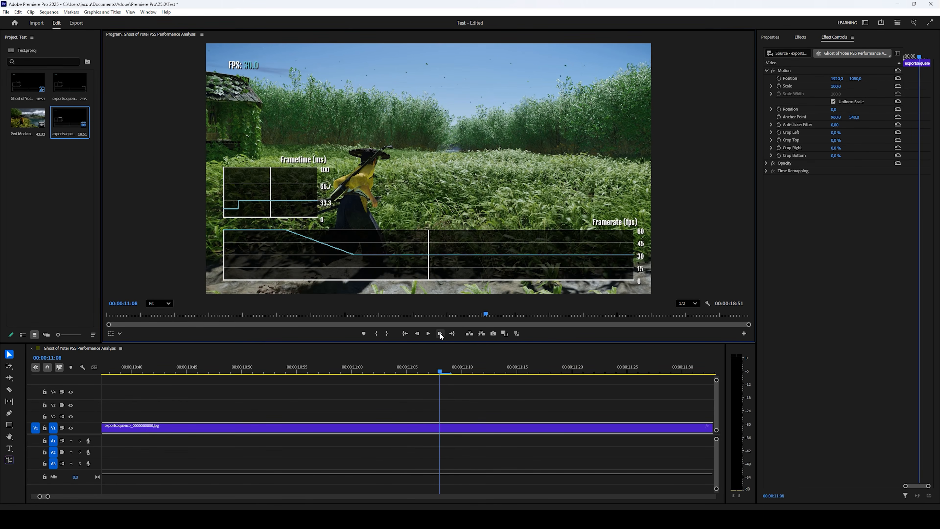
{"action": "scroll", "coordinate": [489, 391], "scroll_direction": "down", "scroll_amount": 5}
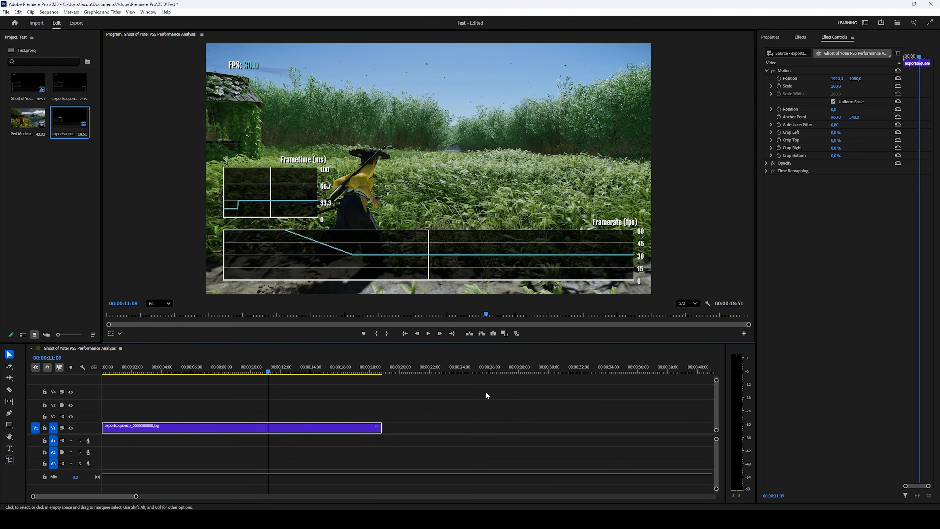
{"action": "scroll", "coordinate": [486, 395], "scroll_direction": "up", "scroll_amount": 5}
Return to 10:54 and step frame by frame to 11:09, where FPS reads 30.0, then zoom the timeline out
{"action": "left_click", "coordinate": [285, 369]}
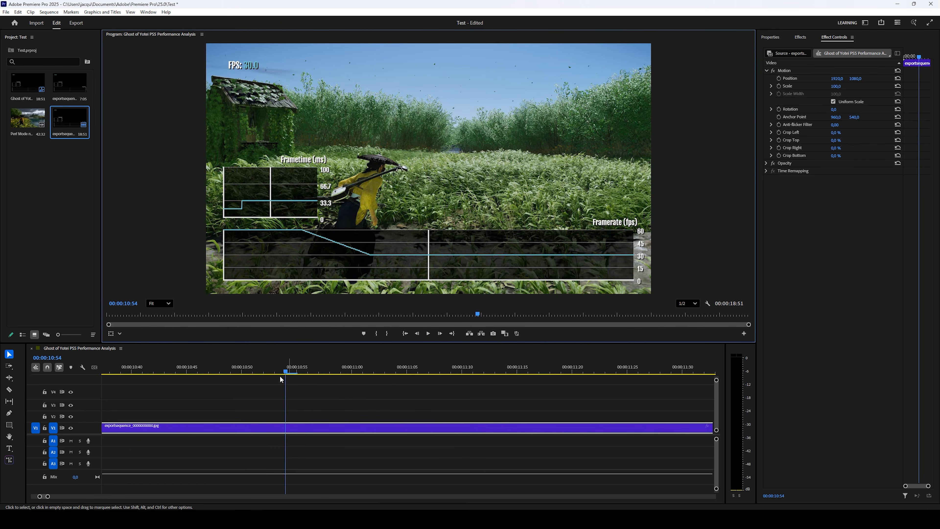
{"action": "left_click", "coordinate": [440, 334]}
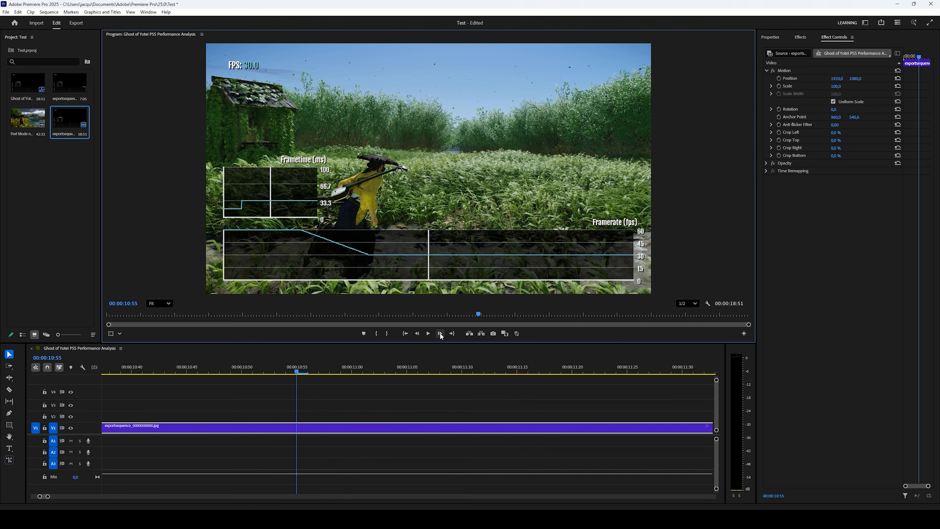
{"action": "left_click", "coordinate": [440, 333]}
{"action": "left_click", "coordinate": [440, 333]}
{"action": "left_click", "coordinate": [440, 333]}
{"action": "left_click", "coordinate": [440, 333]}
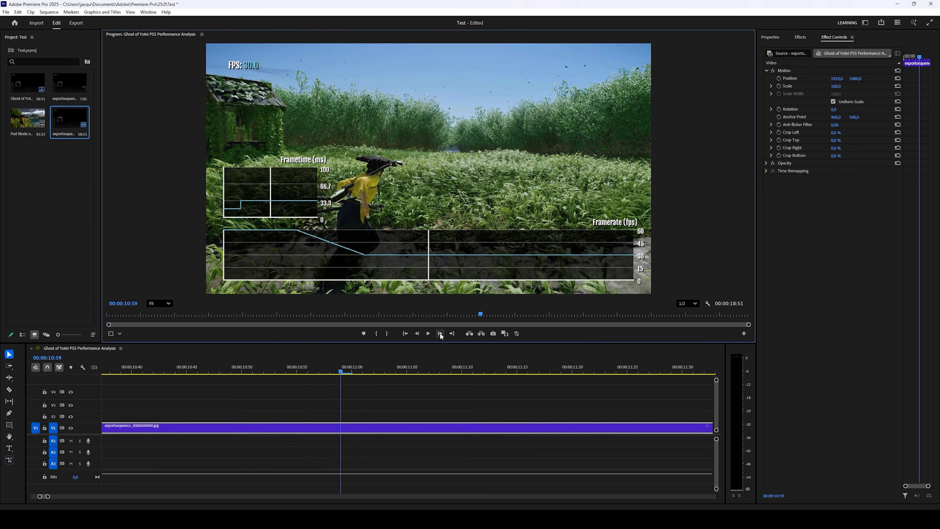
{"action": "left_click", "coordinate": [440, 333]}
{"action": "left_click", "coordinate": [440, 334]}
{"action": "left_click", "coordinate": [440, 333]}
{"action": "left_click", "coordinate": [441, 333]}
{"action": "left_click", "coordinate": [440, 333]}
{"action": "left_click", "coordinate": [440, 334]}
{"action": "left_click", "coordinate": [440, 334]}
{"action": "left_click", "coordinate": [440, 334]}
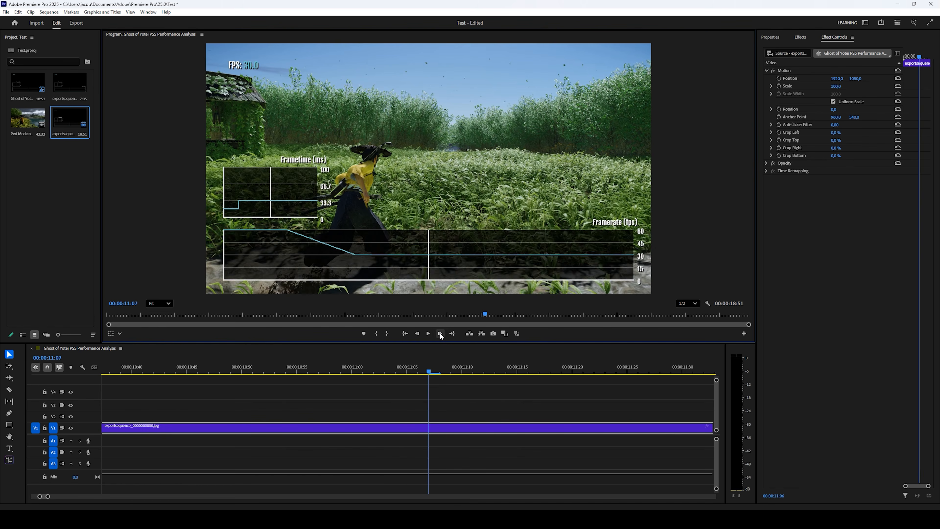
{"action": "left_click", "coordinate": [440, 333]}
{"action": "left_click", "coordinate": [440, 333]}
{"action": "key", "text": "minus"}
{"action": "key", "text": "minus"}
{"action": "key", "text": "minus"}
{"action": "key", "text": "minus"}
{"action": "key", "text": "minus"}
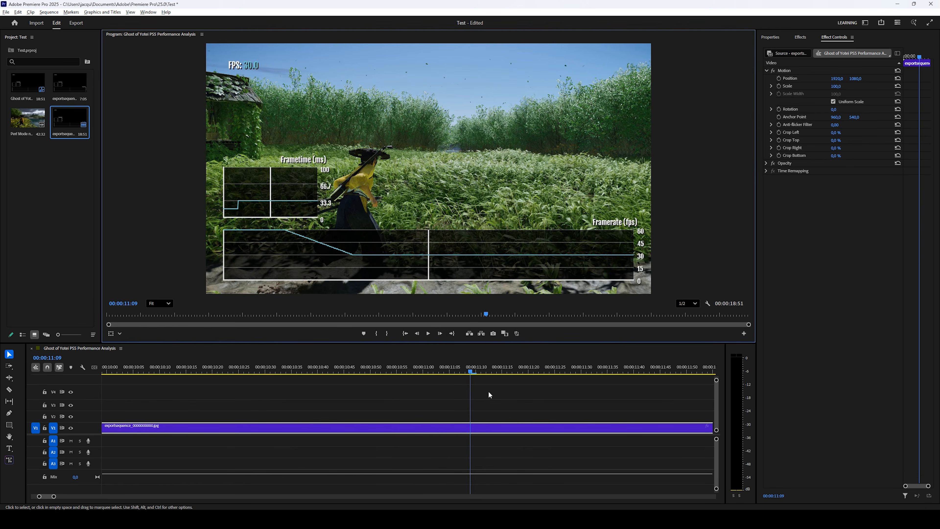
{"action": "key", "text": "minus"}
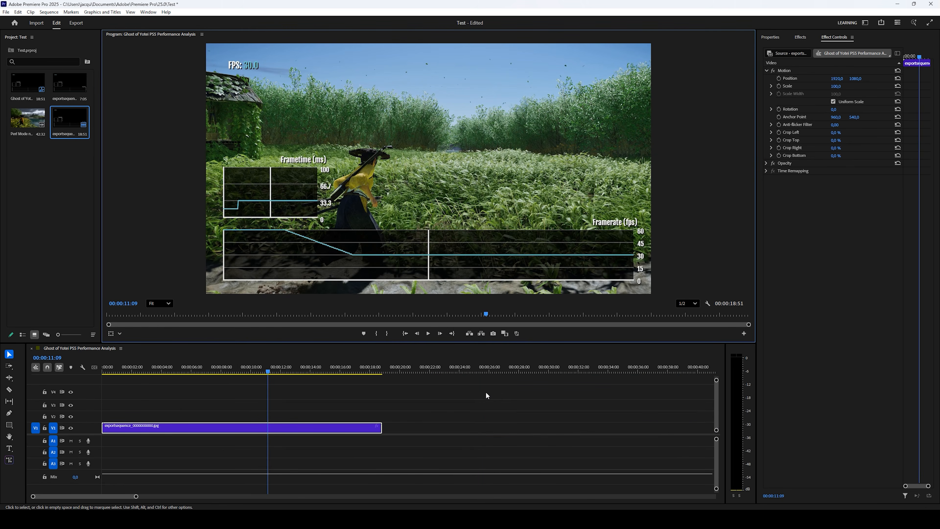